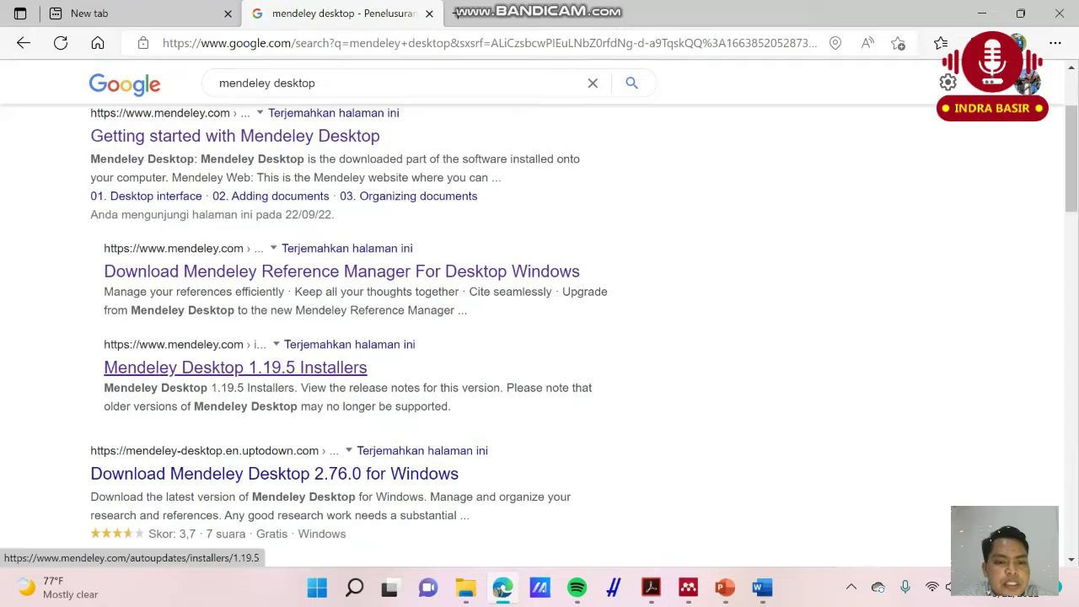
Open the Mendeley Desktop 1.19.5 Installers search result in a new tab and review its platform downloads
{"action": "right_click", "coordinate": [194, 368]}
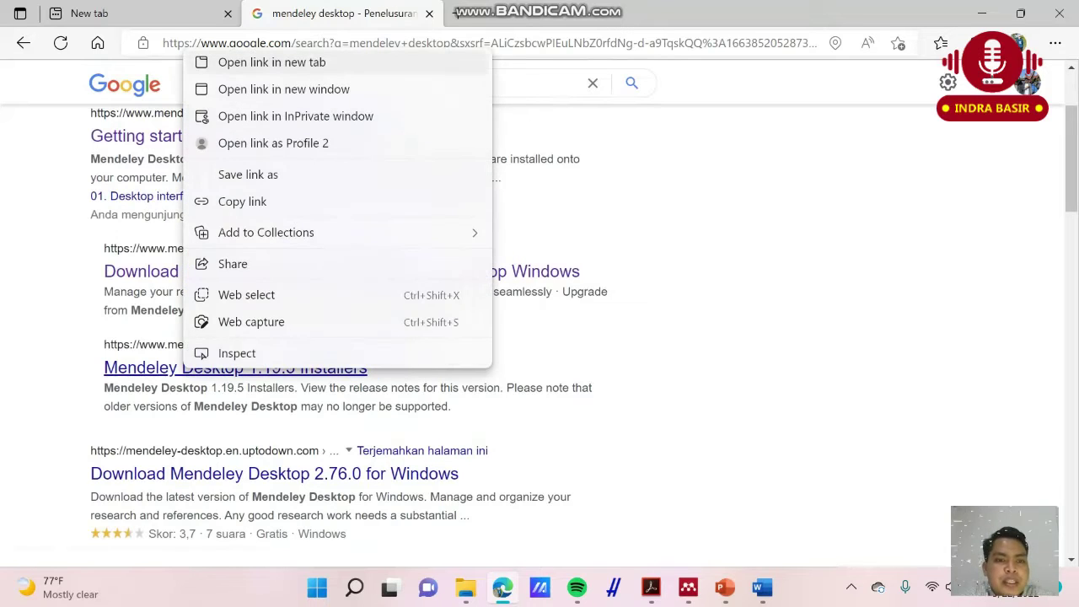
{"action": "left_click", "coordinate": [244, 60]}
{"action": "left_click", "coordinate": [540, 13]}
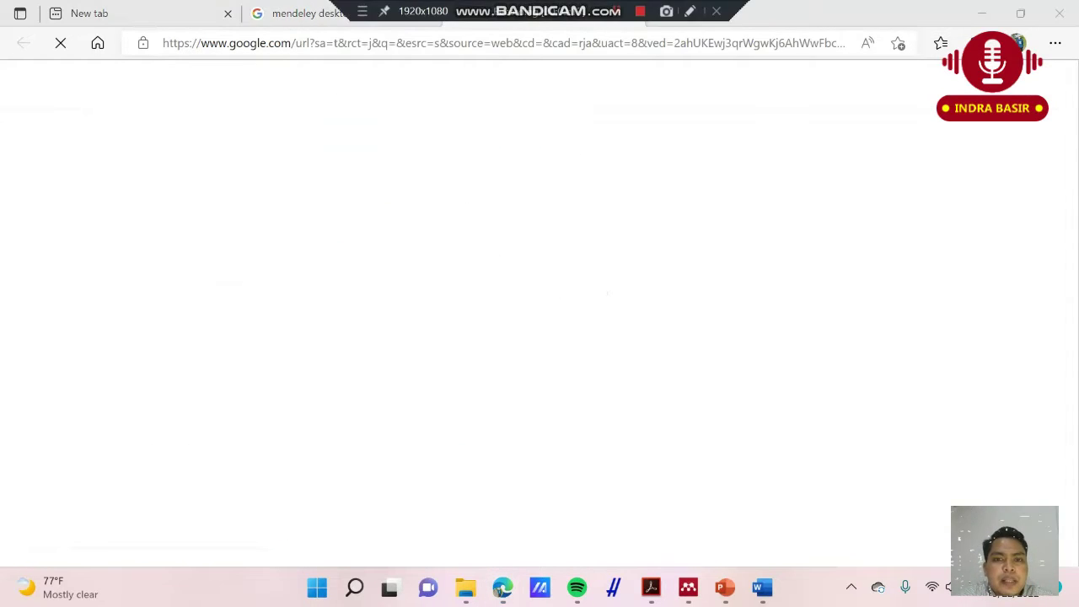
{"action": "scroll", "coordinate": [532, 328], "scroll_direction": "down", "scroll_amount": 2}
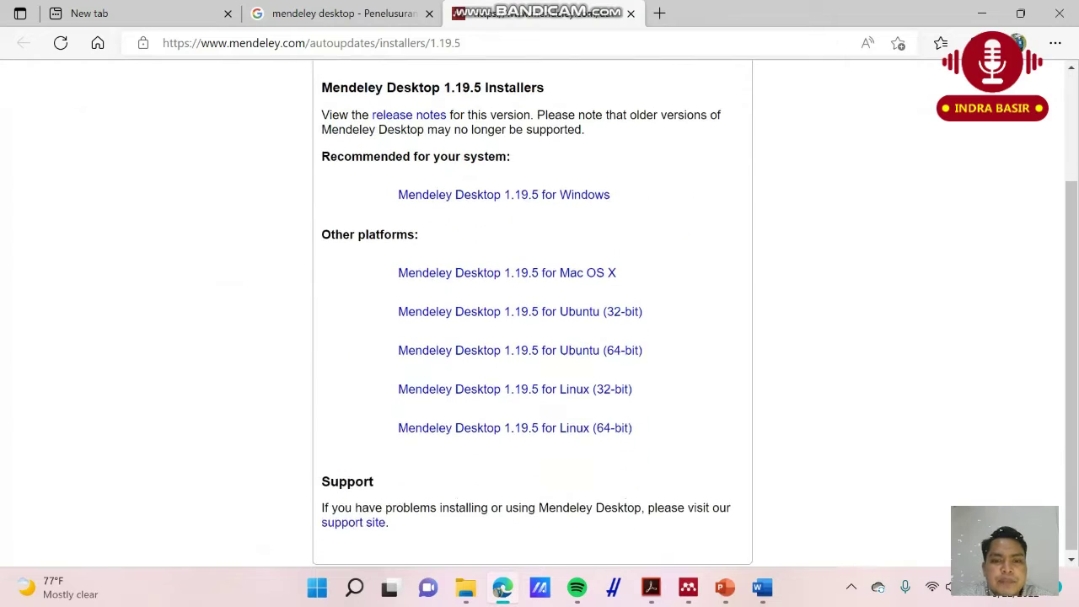
{"action": "scroll", "coordinate": [532, 329], "scroll_direction": "up", "scroll_amount": 2}
{"action": "key", "text": "ctrl+shift+Tab"}
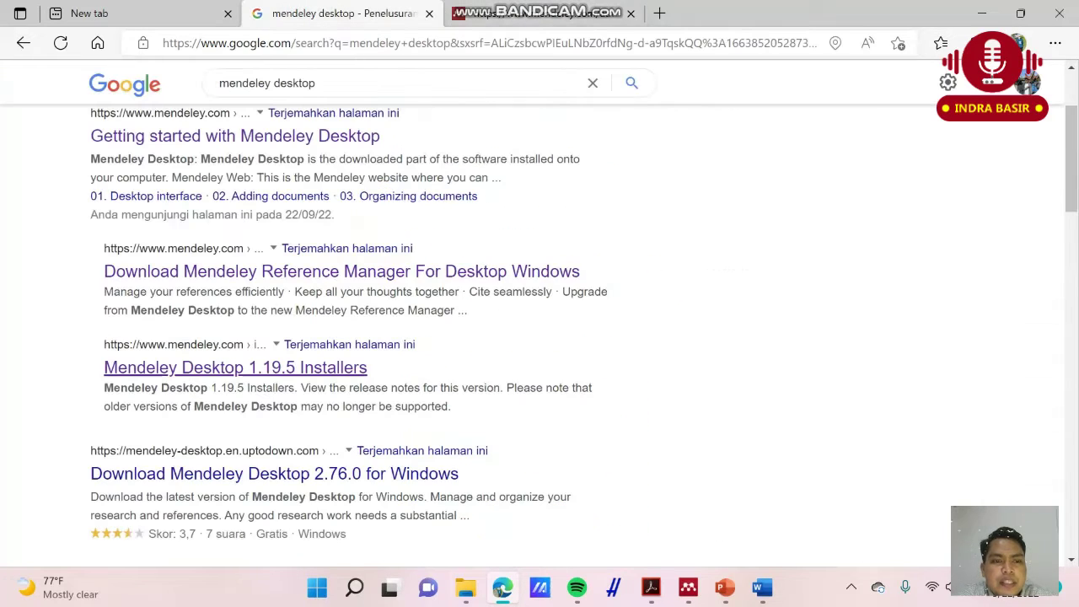
{"action": "key", "text": "ctrl+Tab"}
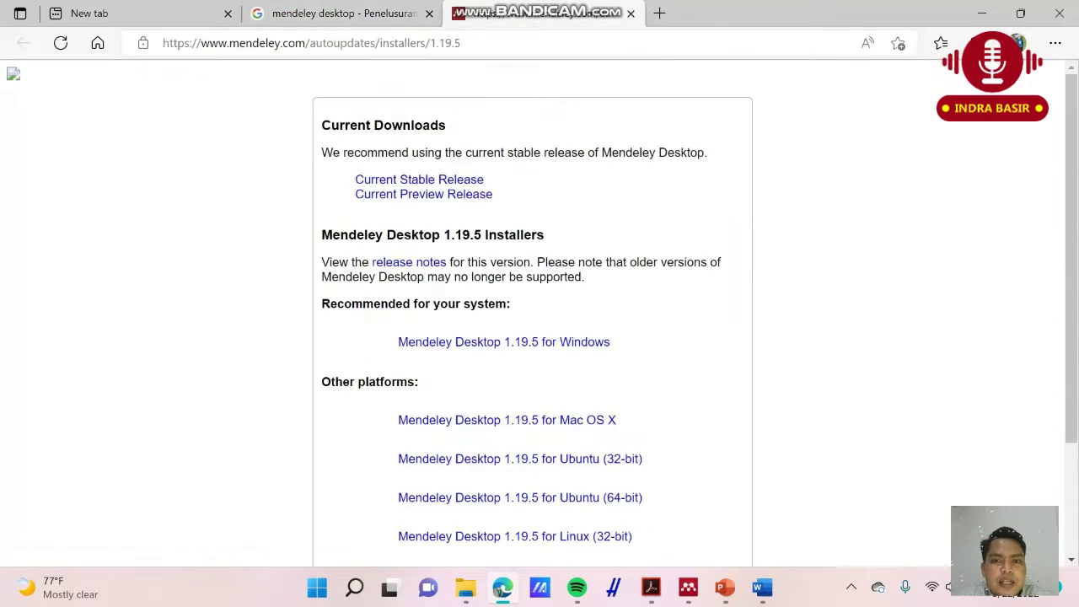
{"action": "key", "text": "ctrl+shift+Tab"}
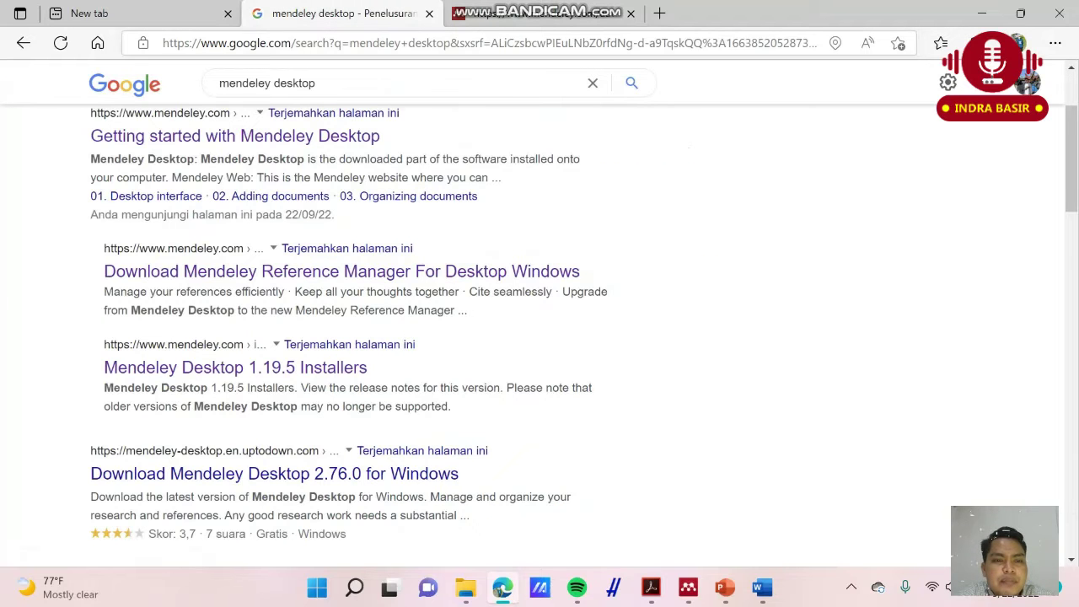
Open the Getting started with Mendeley Desktop search result in a new tab and read through to its download section
{"action": "scroll", "coordinate": [216, 289], "scroll_direction": "up", "scroll_amount": 2}
{"action": "right_click", "coordinate": [216, 289]}
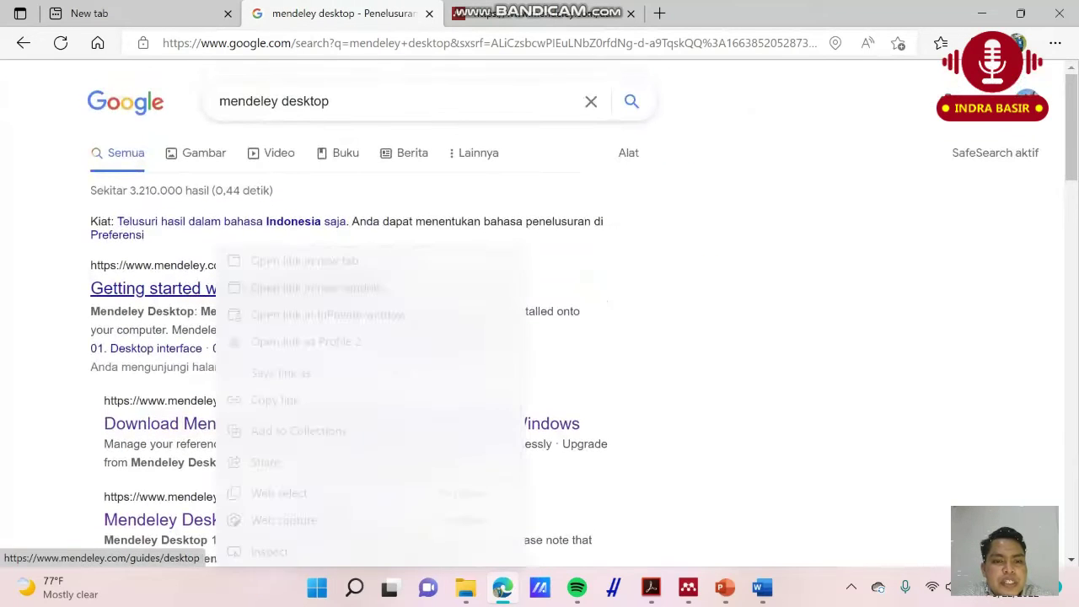
{"action": "left_click", "coordinate": [304, 260]}
{"action": "left_click", "coordinate": [728, 13]}
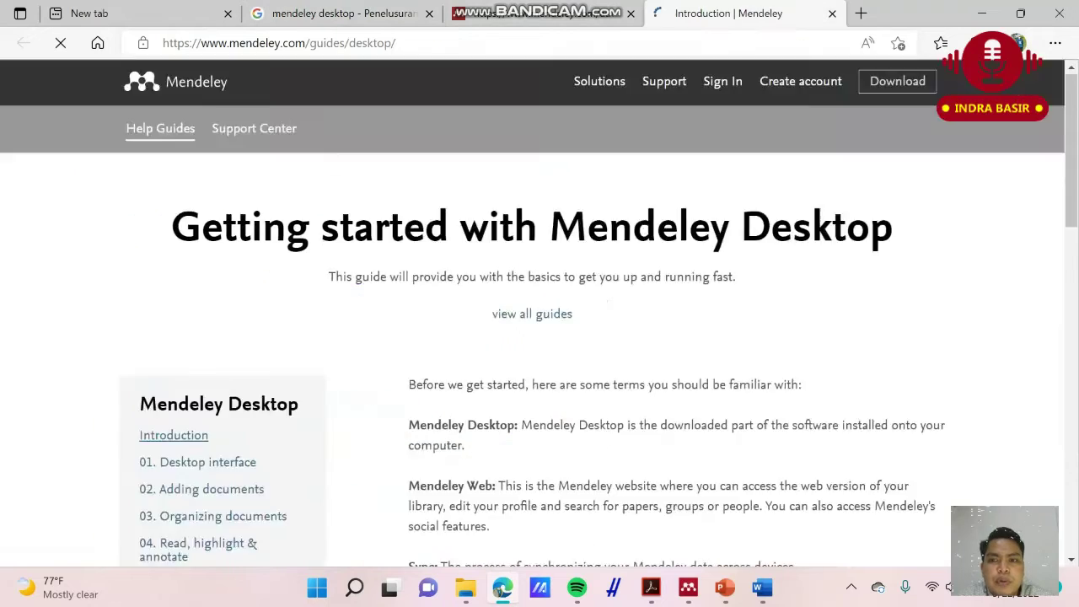
{"action": "scroll", "coordinate": [539, 320], "scroll_direction": "down", "scroll_amount": 2}
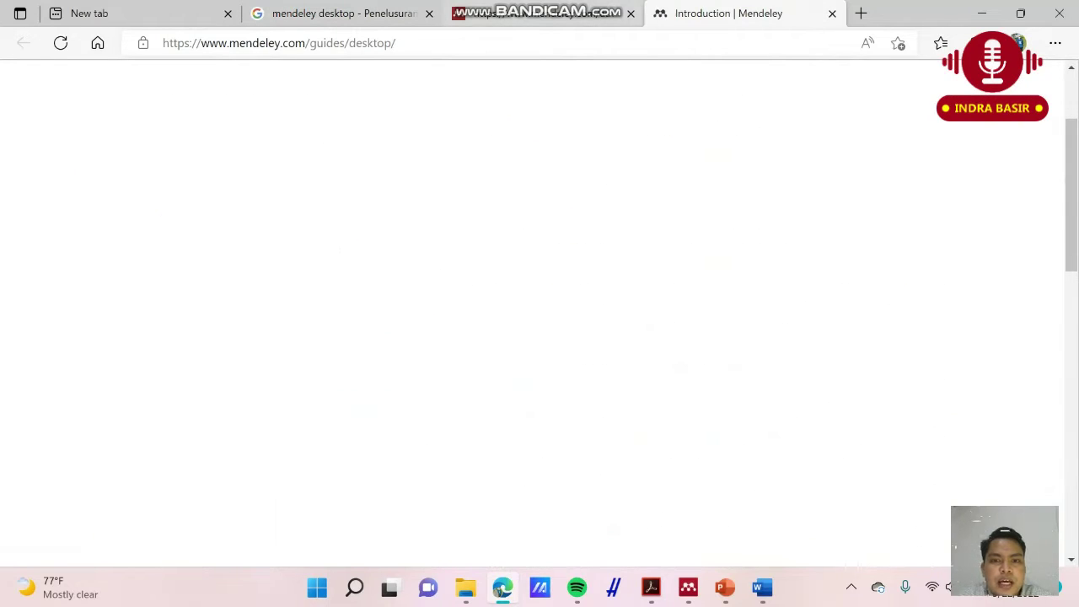
{"action": "left_click", "coordinate": [539, 12]}
{"action": "left_click", "coordinate": [728, 13]}
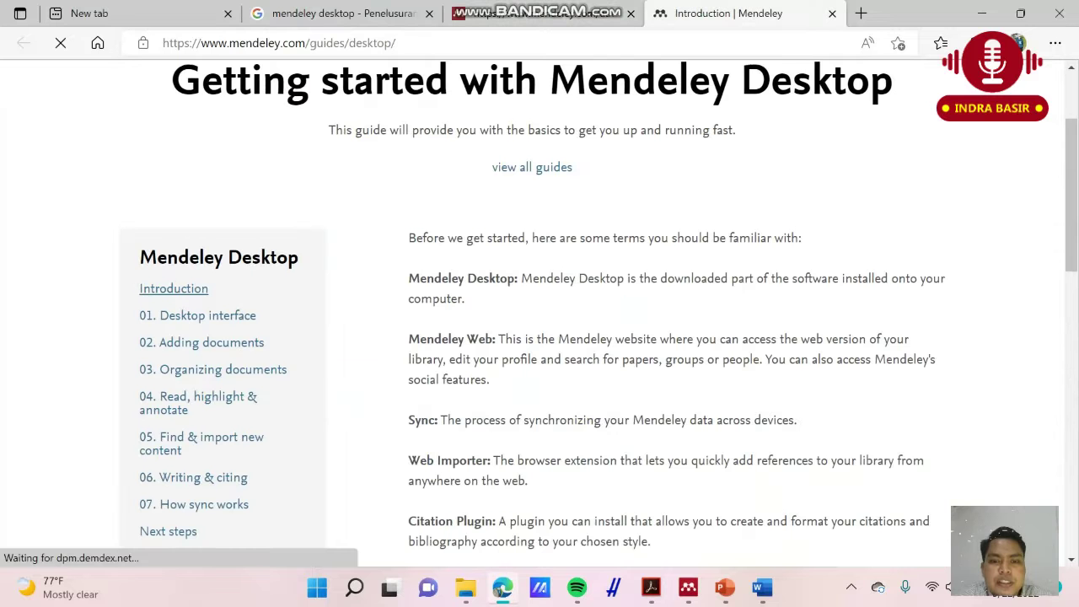
{"action": "scroll", "coordinate": [540, 320], "scroll_direction": "down", "scroll_amount": 4}
{"action": "scroll", "coordinate": [540, 320], "scroll_direction": "down", "scroll_amount": 5}
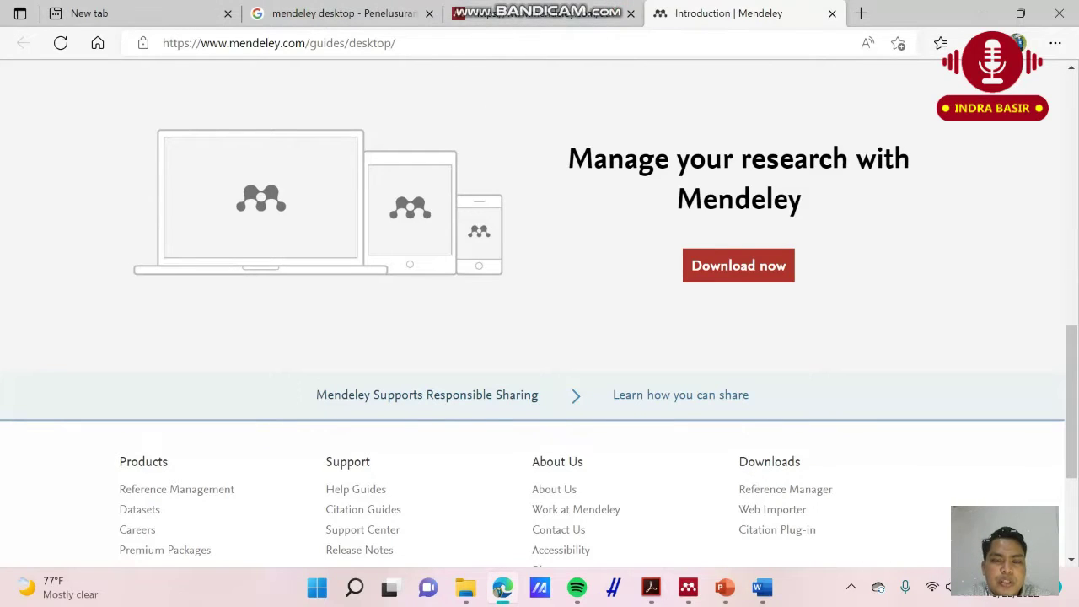
Start downloading Mendeley Desktop 1.19.5 for Windows from the installers page and pause the download
{"action": "key", "text": "ctrl+shift+Tab"}
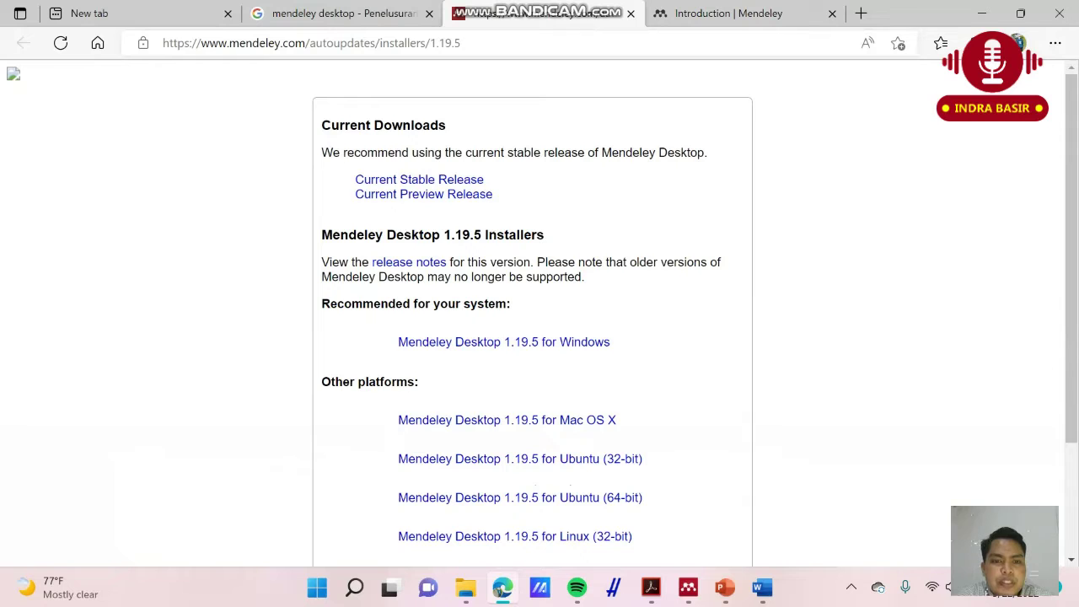
{"action": "key", "text": "ctrl+shift+Tab"}
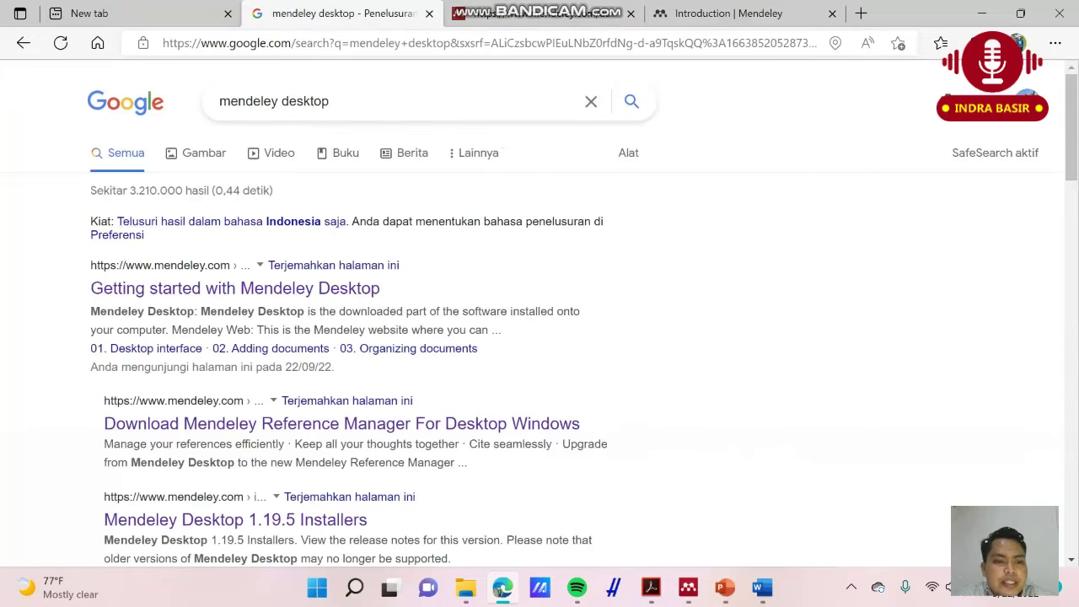
{"action": "scroll", "coordinate": [236, 371], "scroll_direction": "down", "scroll_amount": 2}
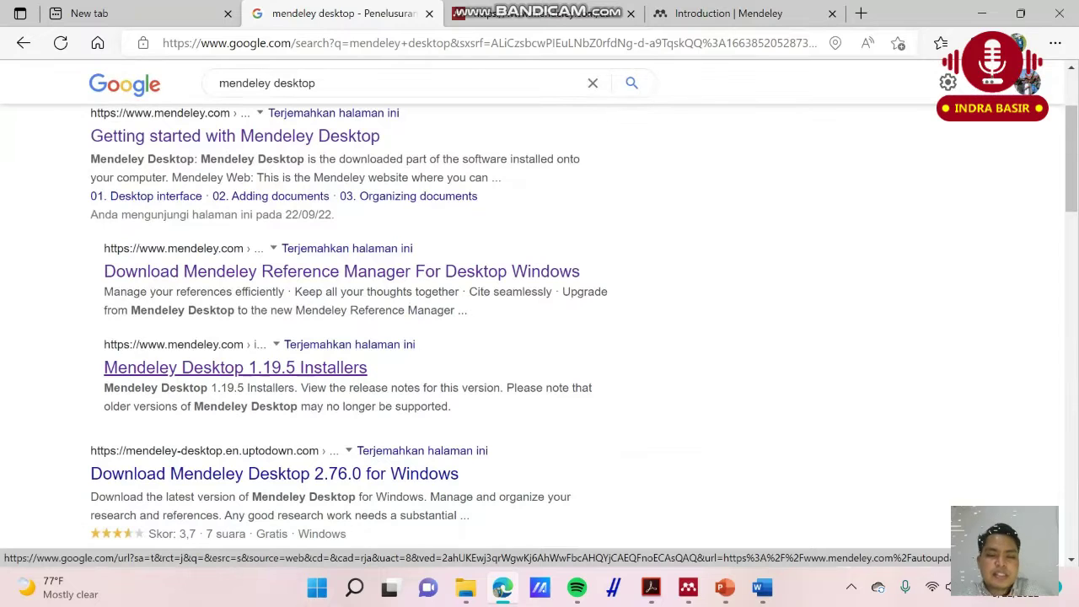
{"action": "left_click", "coordinate": [540, 13]}
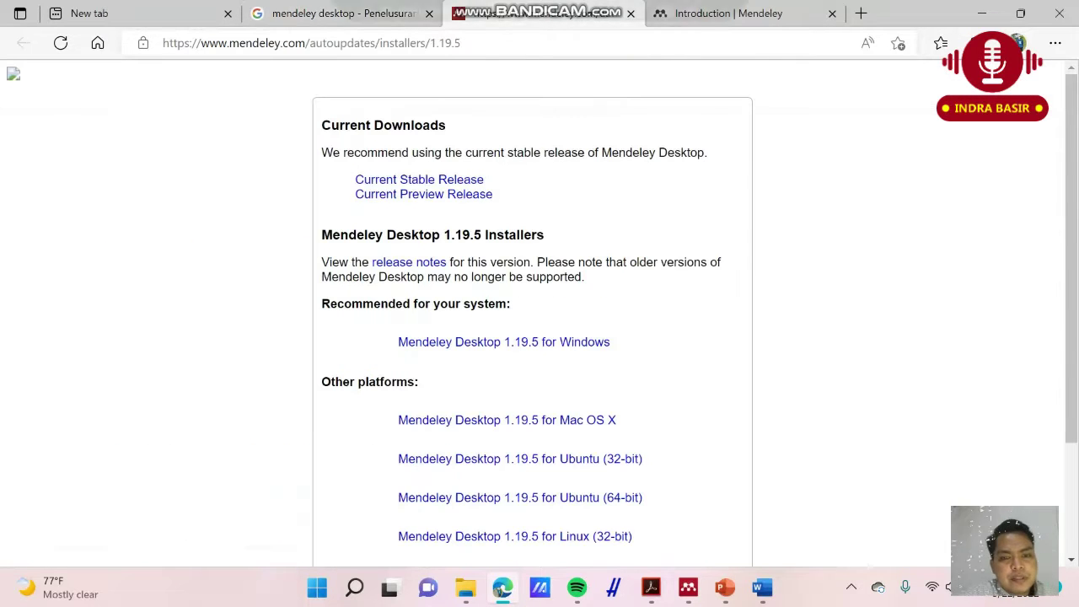
{"action": "scroll", "coordinate": [540, 312], "scroll_direction": "down", "scroll_amount": 1}
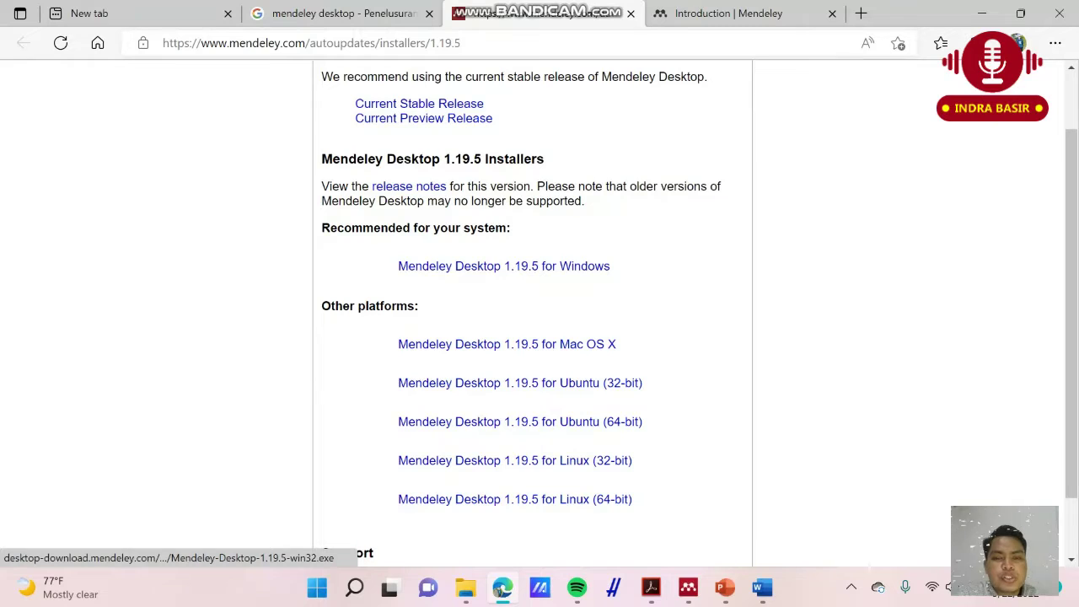
{"action": "right_click", "coordinate": [573, 266]}
{"action": "left_click", "coordinate": [638, 258]}
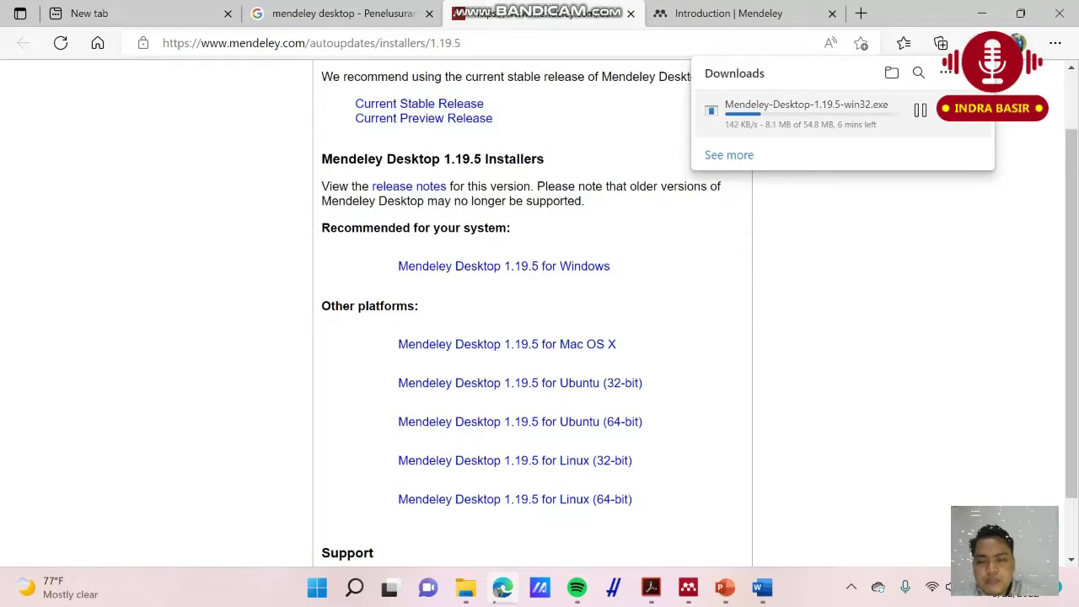
{"action": "left_click", "coordinate": [920, 110]}
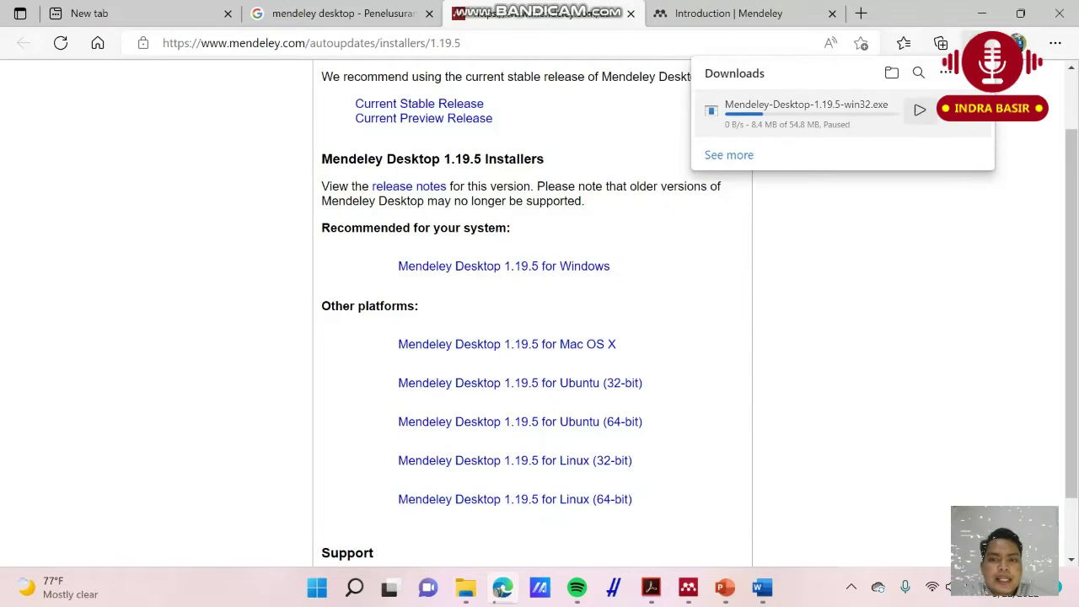
Minimize the browser and PowerPoint windows and launch Mendeley Desktop from the Windows desktop
{"action": "left_click", "coordinate": [729, 13]}
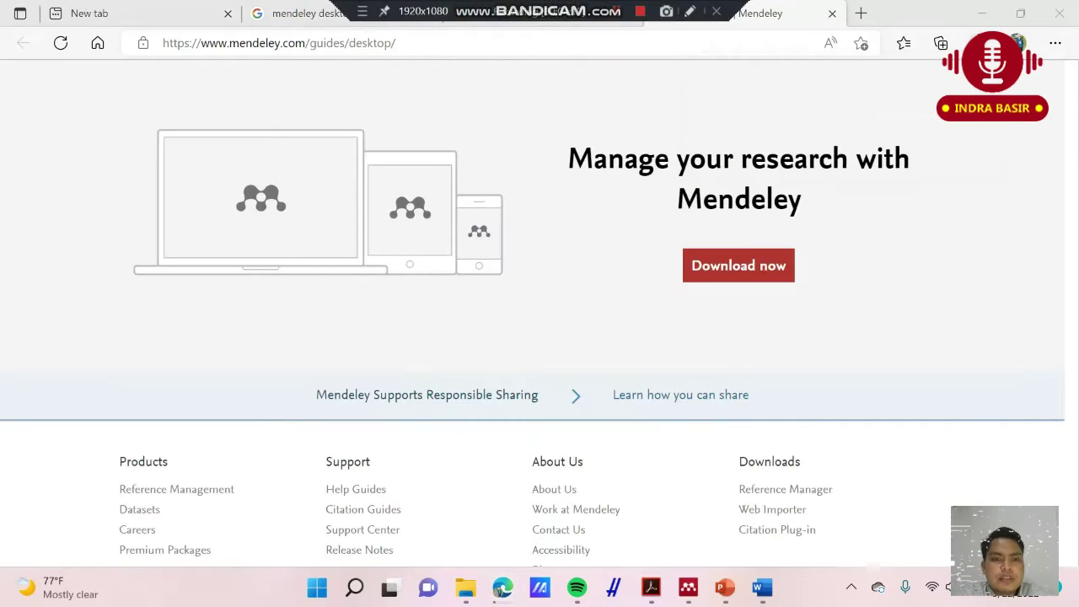
{"action": "mouse_move", "coordinate": [688, 587]}
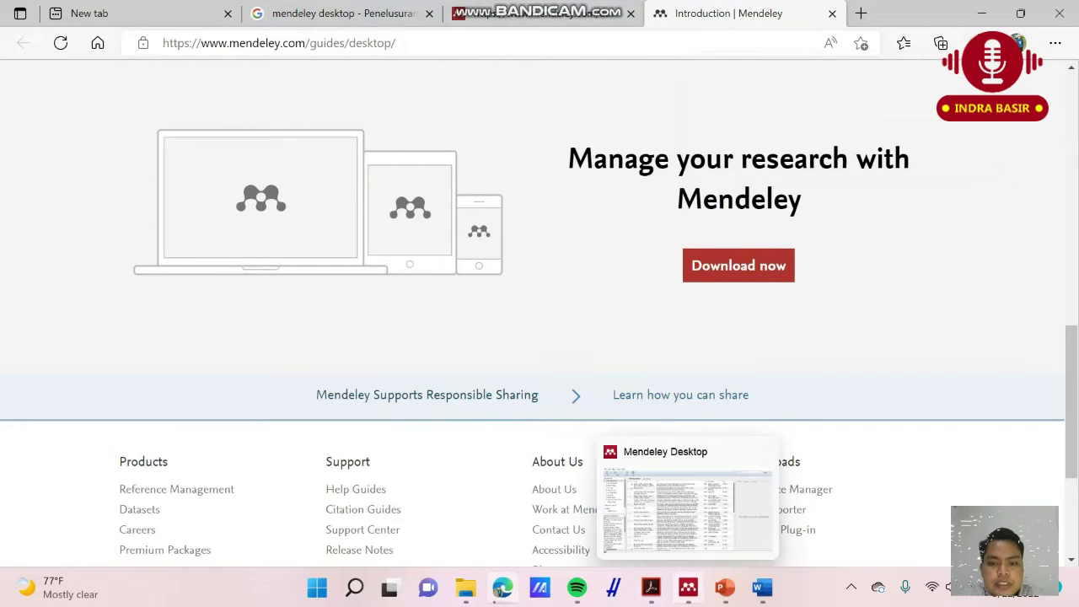
{"action": "mouse_move", "coordinate": [465, 587]}
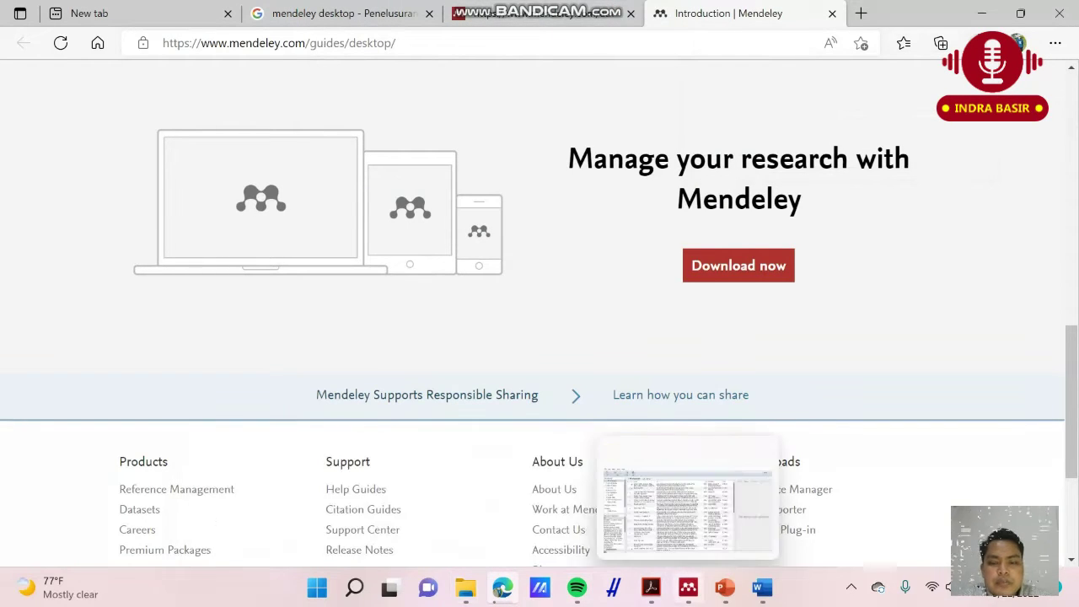
{"action": "mouse_move", "coordinate": [503, 587]}
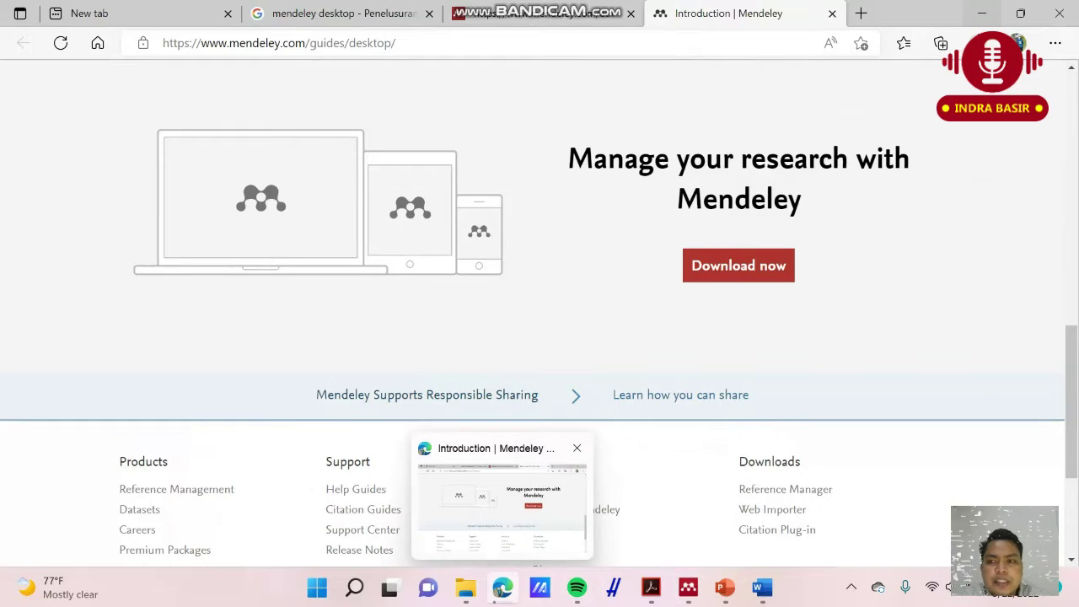
{"action": "left_click", "coordinate": [981, 14]}
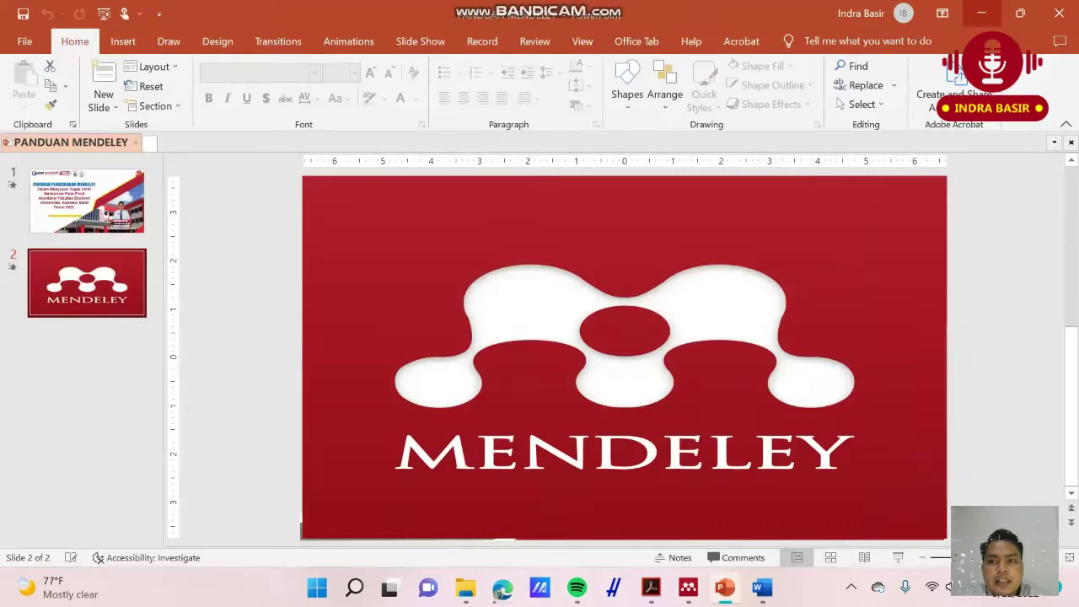
{"action": "left_click", "coordinate": [981, 13]}
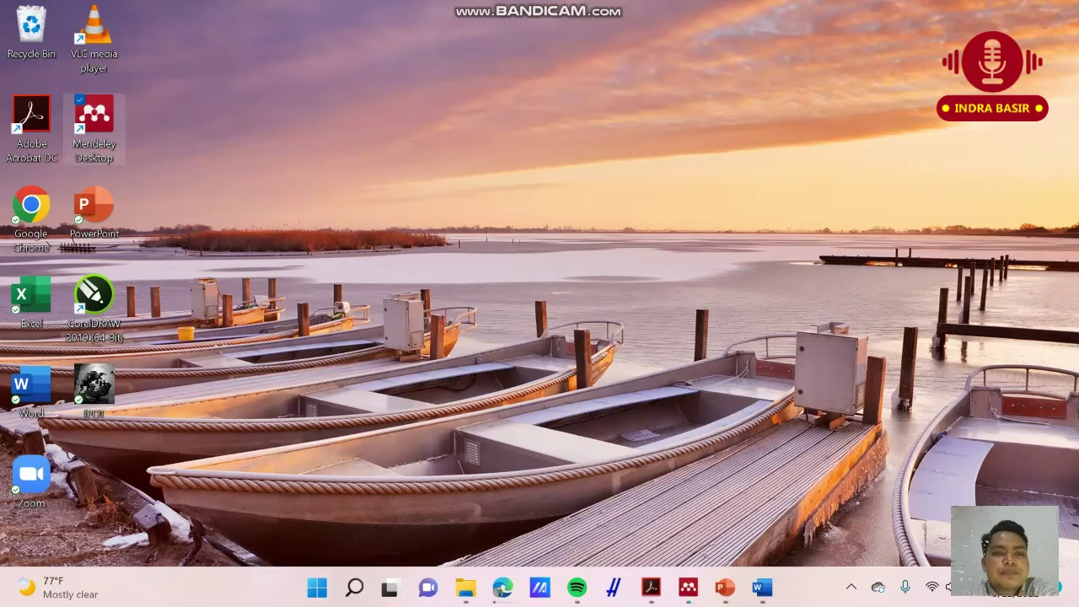
{"action": "double_click", "coordinate": [94, 127]}
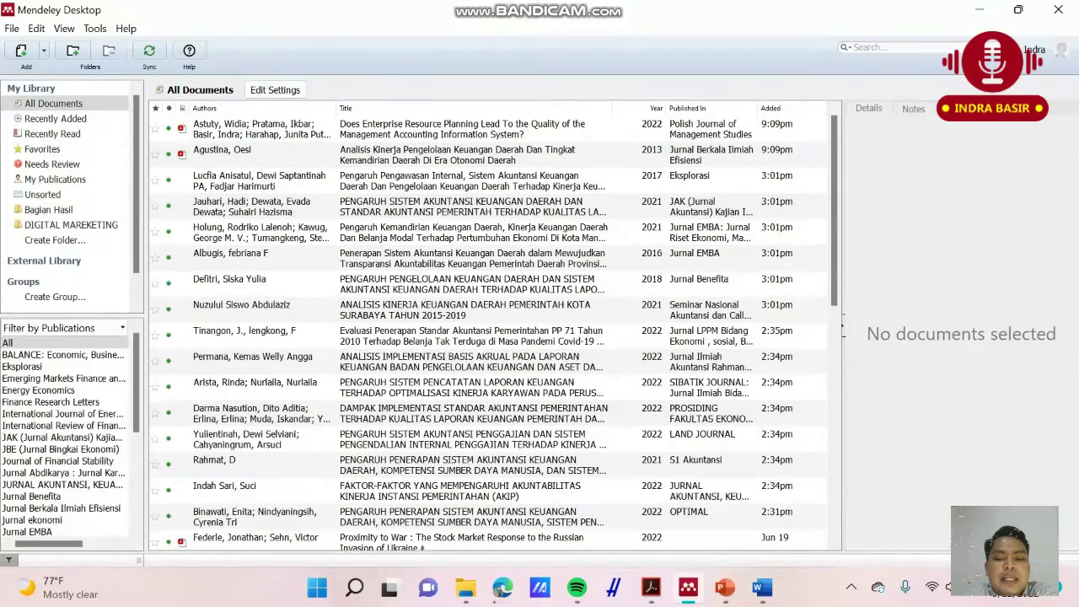
Check Word's reference tools, then return to Mendeley Desktop and examine its MS Word plugin option
{"action": "left_click", "coordinate": [762, 587]}
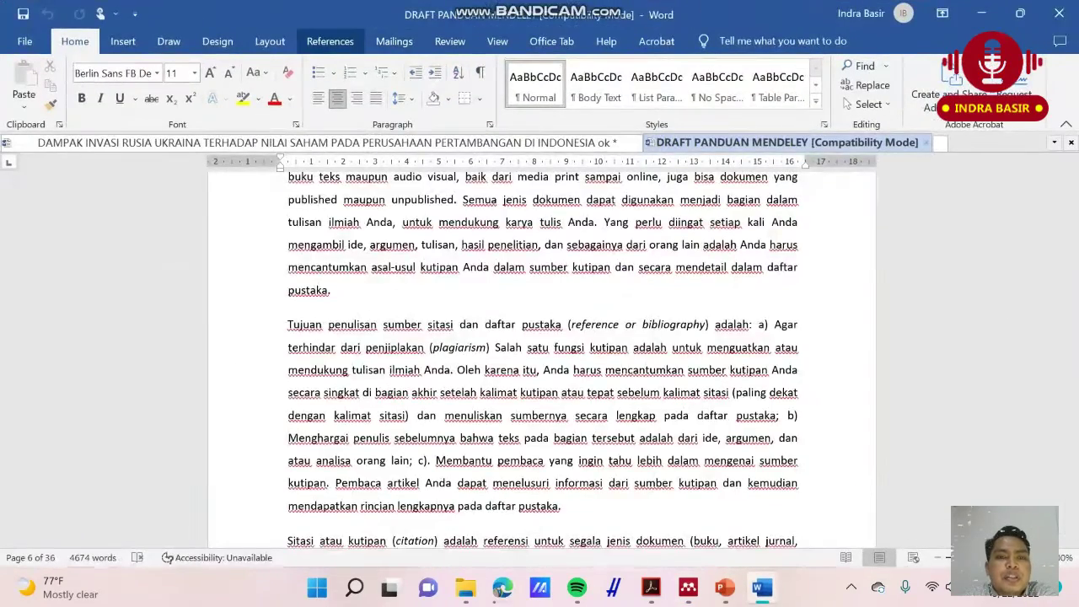
{"action": "left_click", "coordinate": [329, 41]}
{"action": "left_click", "coordinate": [688, 587]}
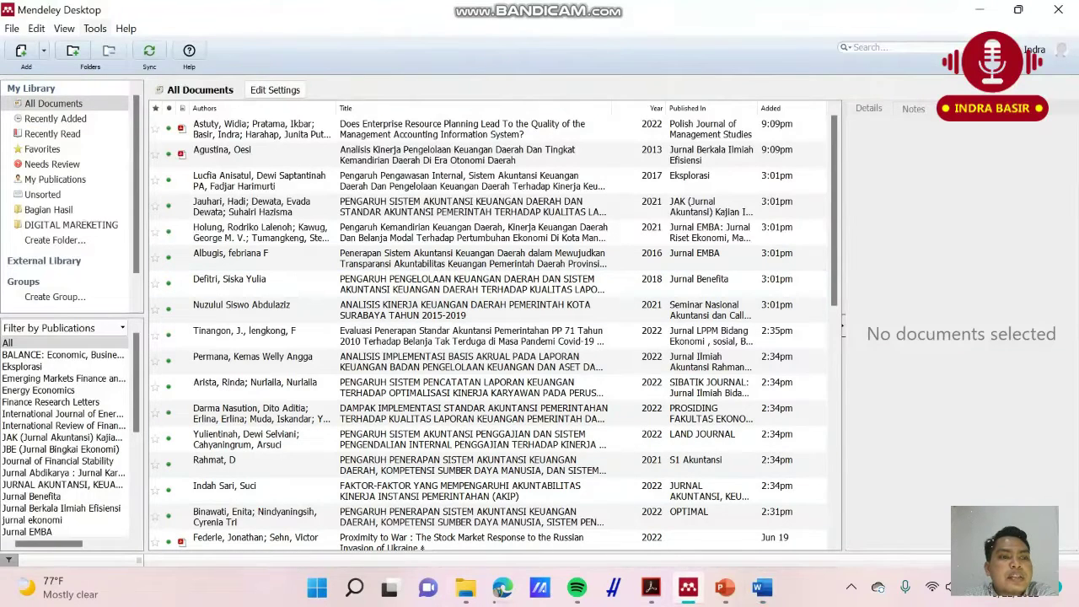
{"action": "left_click", "coordinate": [94, 28]}
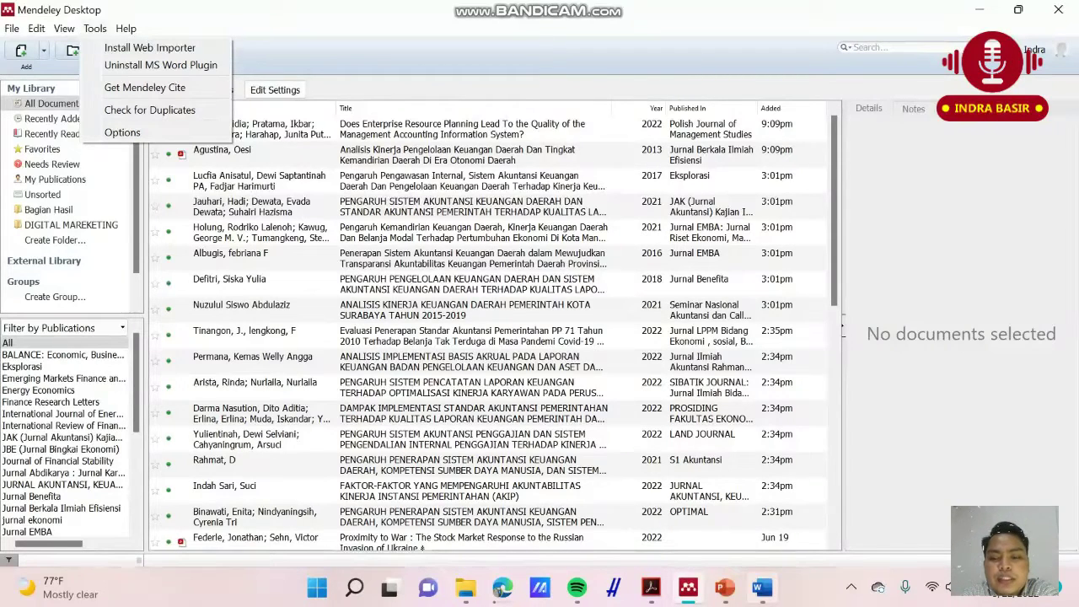
Switch to Word and show the Mendeley Cite-O-Matic citation tools in the DRAFT PANDUAN MENDELEY document
{"action": "left_click", "coordinate": [762, 588]}
{"action": "left_click", "coordinate": [75, 41]}
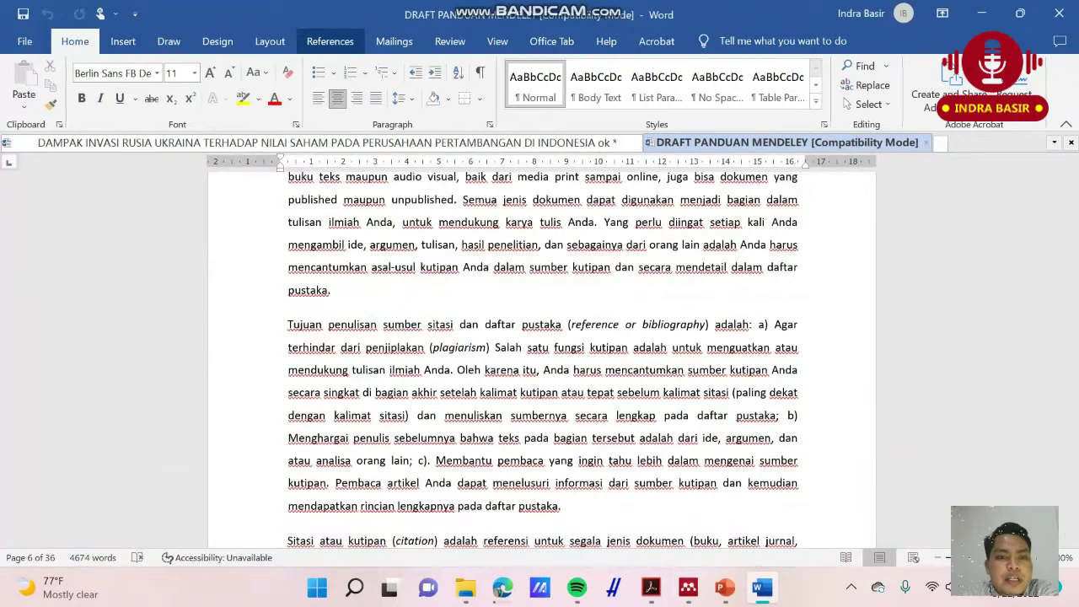
{"action": "left_click", "coordinate": [330, 41]}
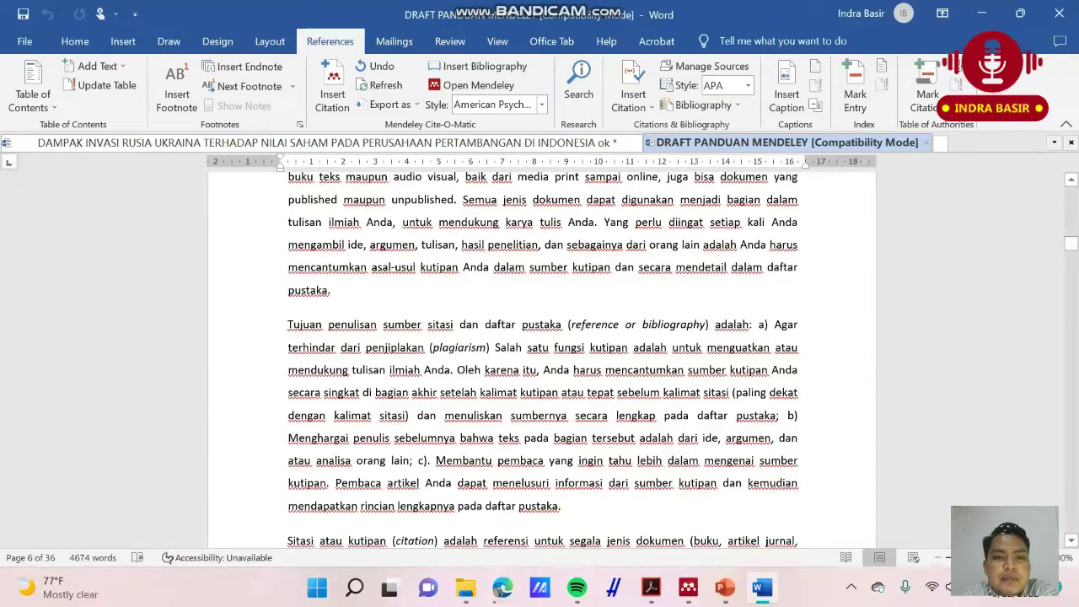
Bring up the DAMPAK INVASI RUSIA UKRAINA document and place the text cursor on the empty line below LATAR BELAKANG
{"action": "left_click", "coordinate": [421, 142]}
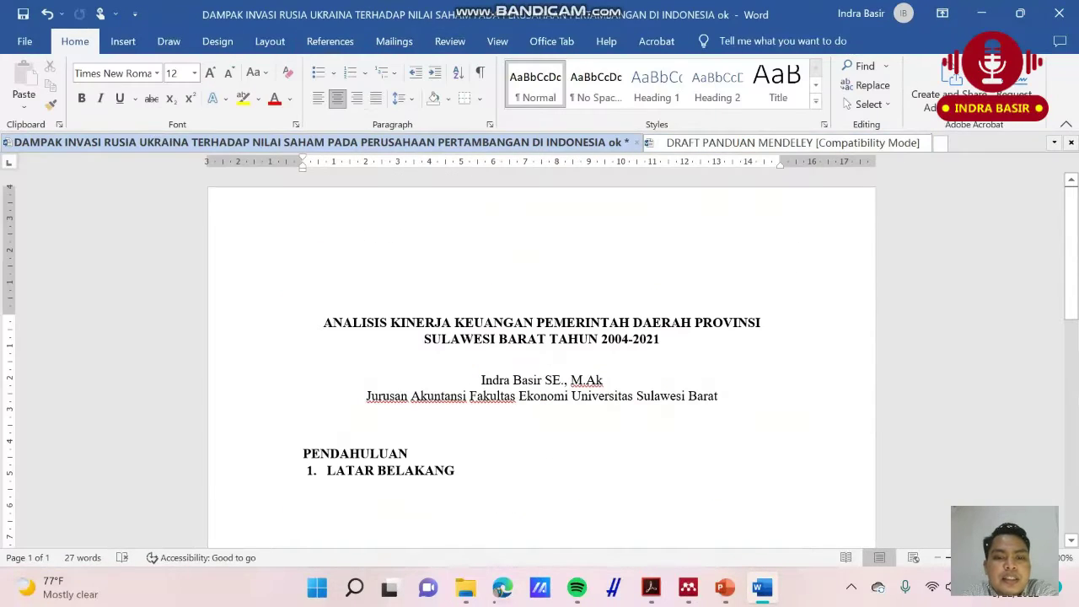
{"action": "scroll", "coordinate": [541, 360], "scroll_direction": "down", "scroll_amount": 4}
{"action": "left_click", "coordinate": [328, 257]}
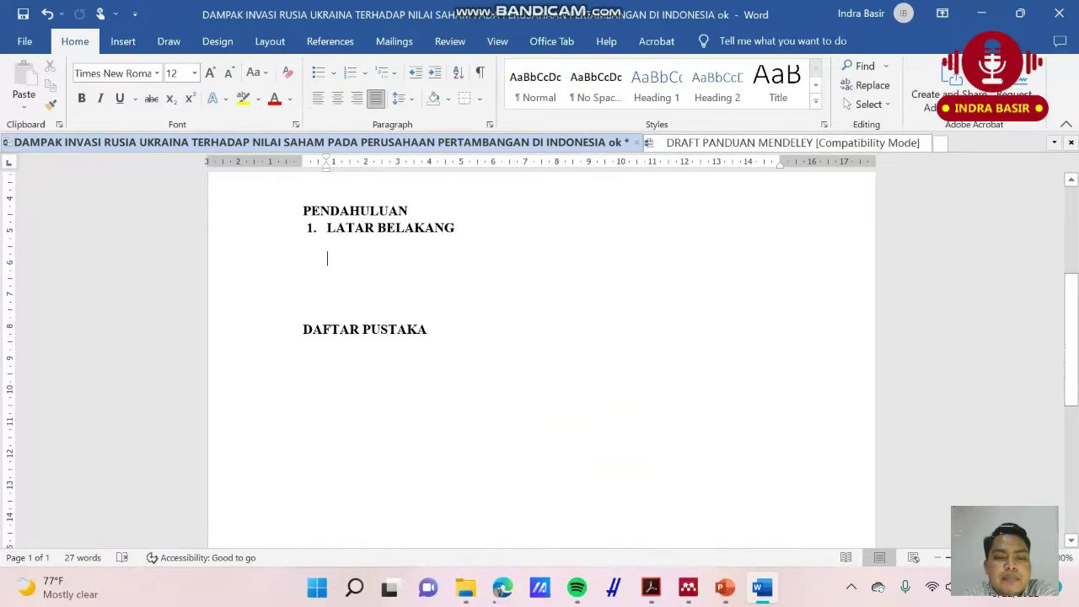
{"action": "scroll", "coordinate": [541, 360], "scroll_direction": "up", "scroll_amount": 2}
{"action": "scroll", "coordinate": [541, 359], "scroll_direction": "up", "scroll_amount": 1}
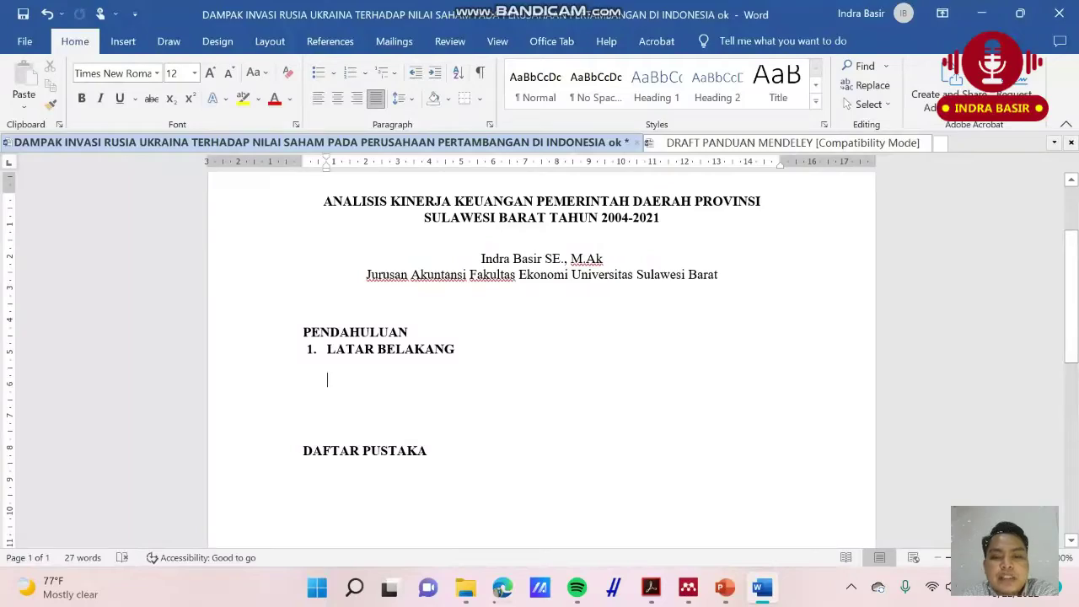
Switch to Mendeley Desktop and look through the references listed in All Documents
{"action": "left_click", "coordinate": [688, 587]}
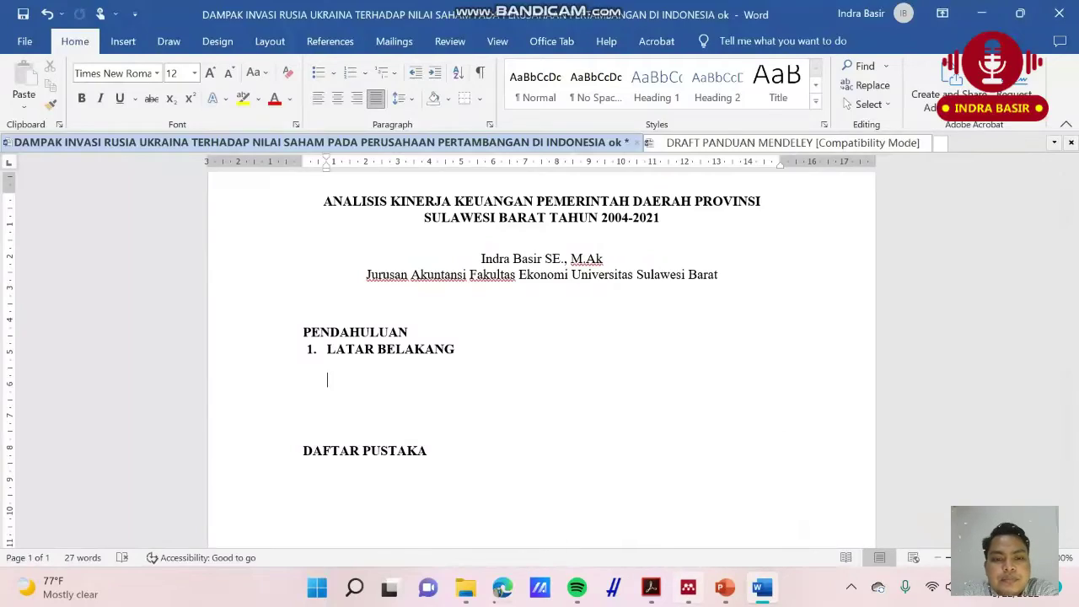
{"action": "scroll", "coordinate": [489, 257], "scroll_direction": "down", "scroll_amount": 1}
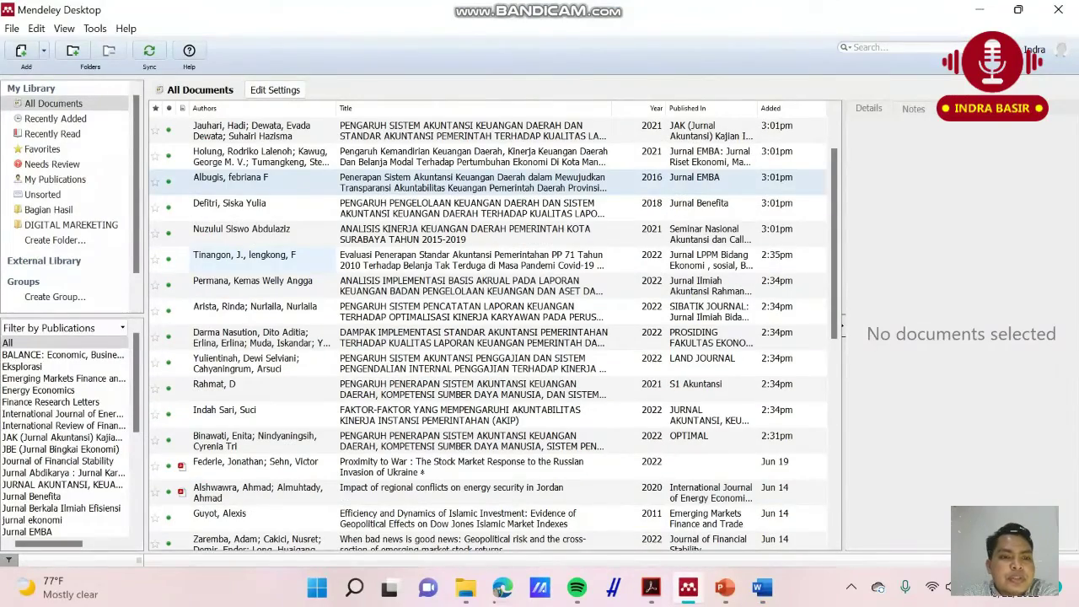
{"action": "scroll", "coordinate": [489, 329], "scroll_direction": "down", "scroll_amount": 4}
{"action": "scroll", "coordinate": [489, 328], "scroll_direction": "up", "scroll_amount": 5}
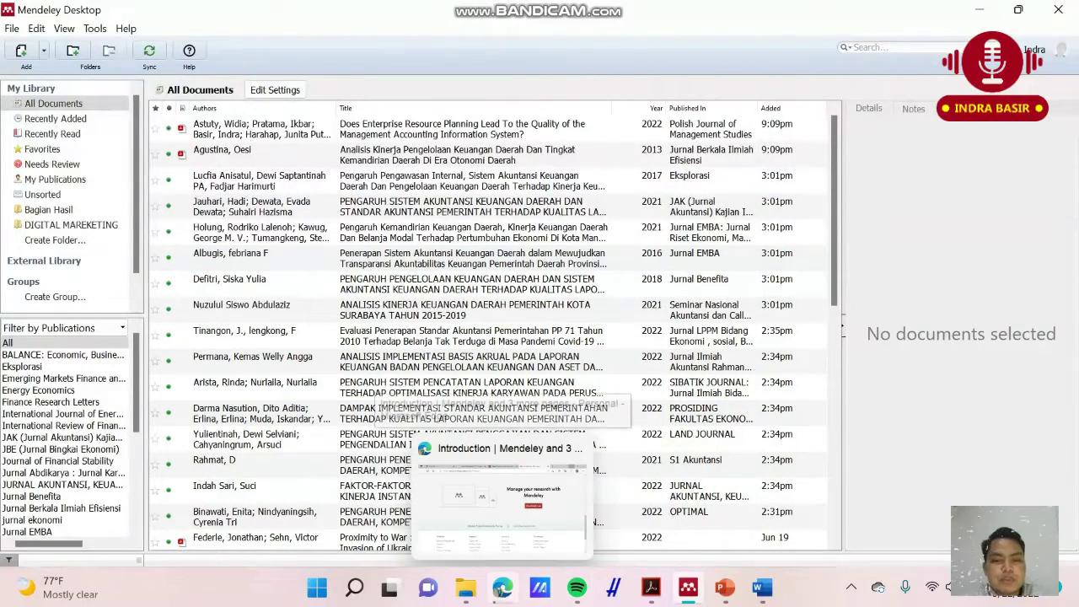
Switch to the Google results page in Microsoft Edge and search for "mendeley"
{"action": "left_click", "coordinate": [503, 587]}
{"action": "left_click", "coordinate": [343, 13]}
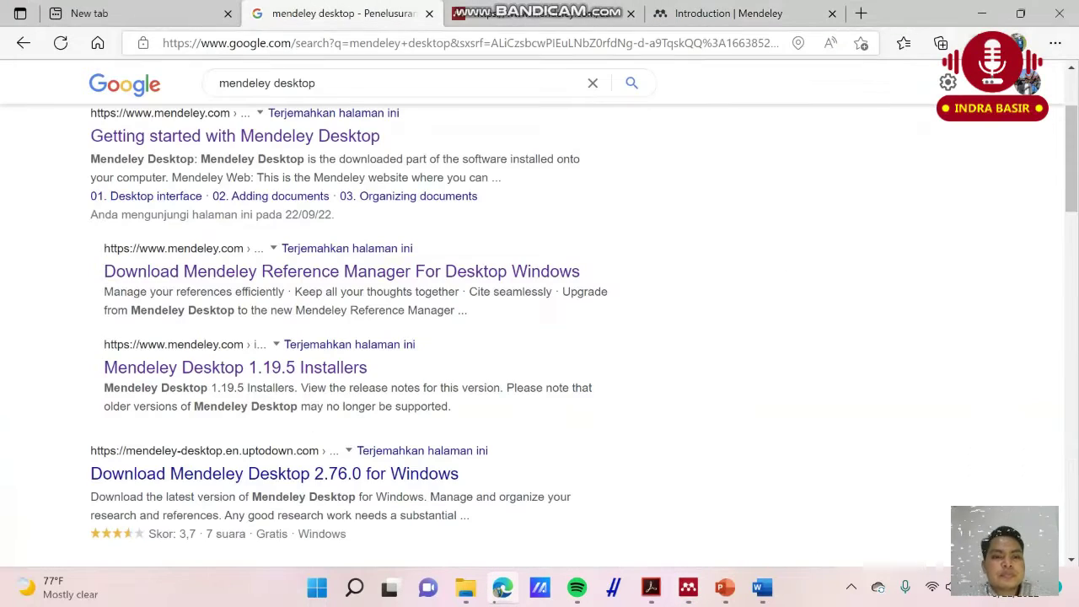
{"action": "scroll", "coordinate": [354, 337], "scroll_direction": "up", "scroll_amount": 2}
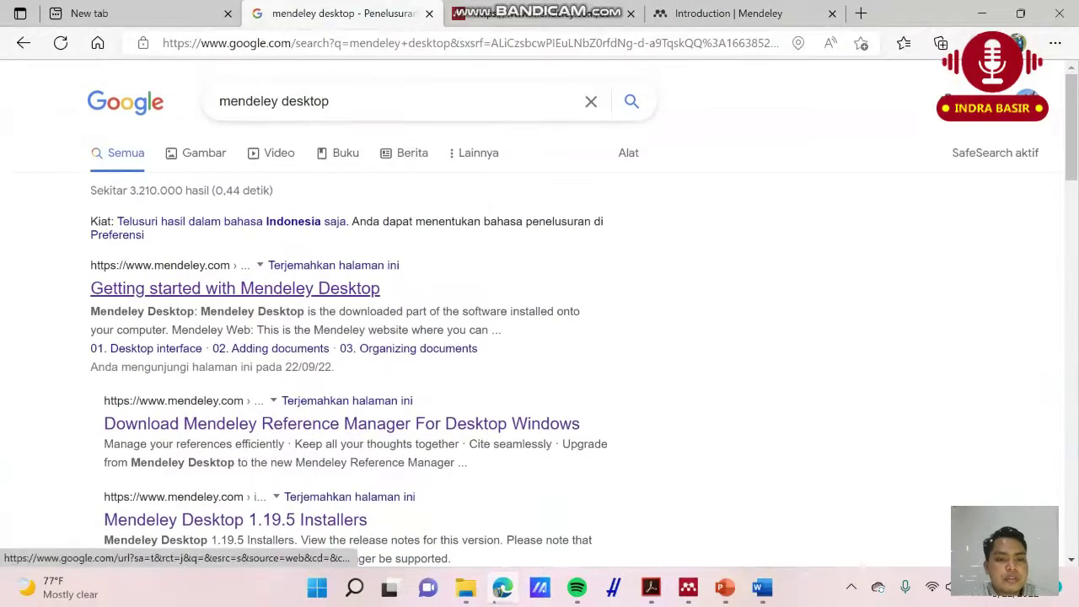
{"action": "left_click", "coordinate": [236, 288]}
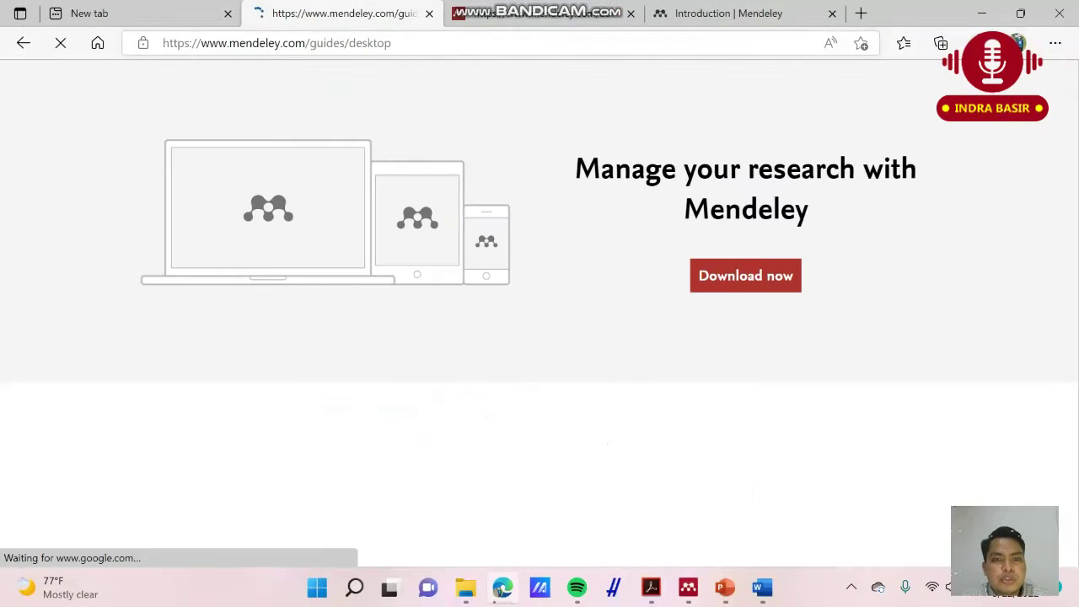
{"action": "left_click", "coordinate": [23, 43]}
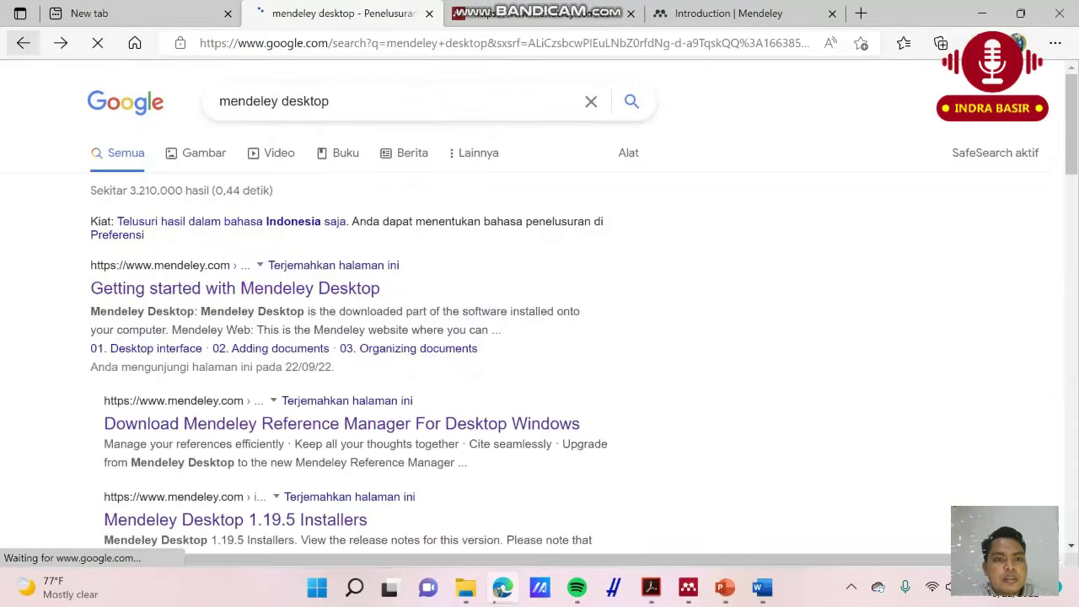
{"action": "left_click_drag", "start_coordinate": [329, 101], "coordinate": [278, 102]}
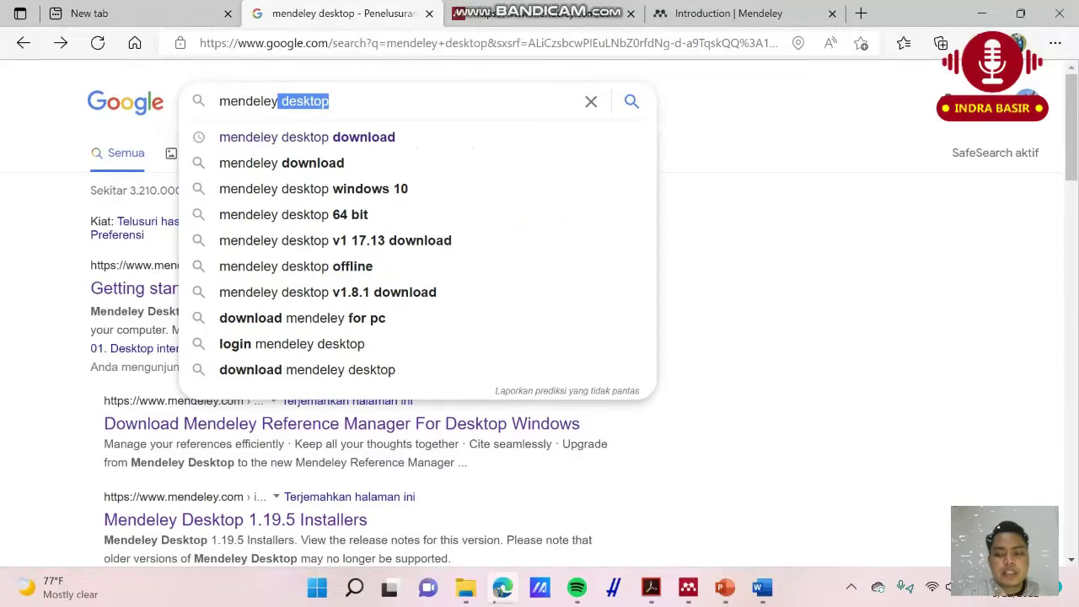
{"action": "key", "text": "BackSpace"}
{"action": "key", "text": "Return"}
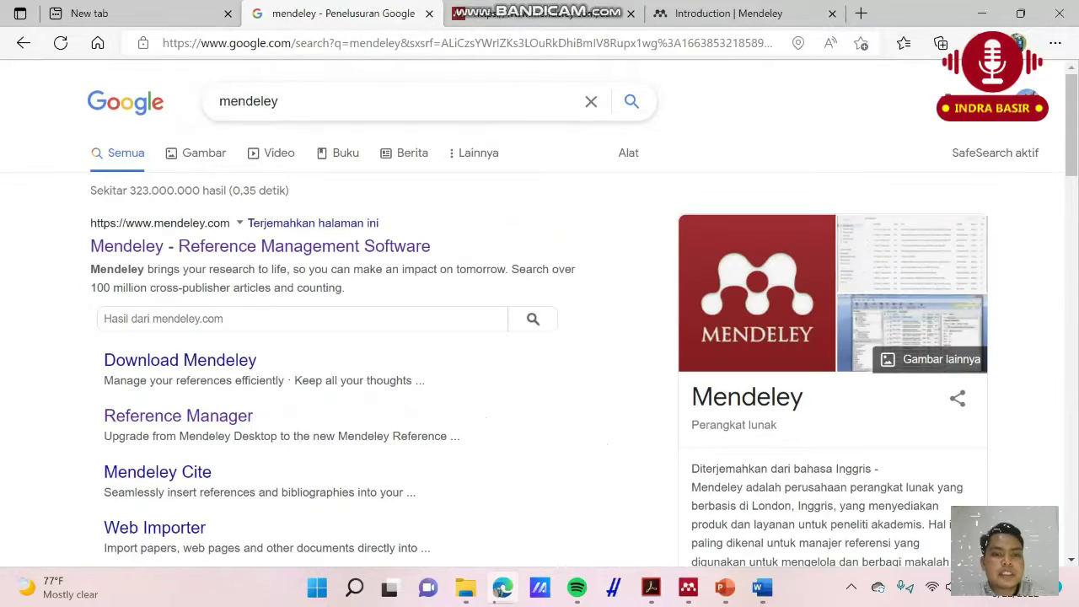
Open the "Mendeley - Reference Management Software" search result in a new browser tab and switch to that tab
{"action": "left_click", "coordinate": [261, 246]}
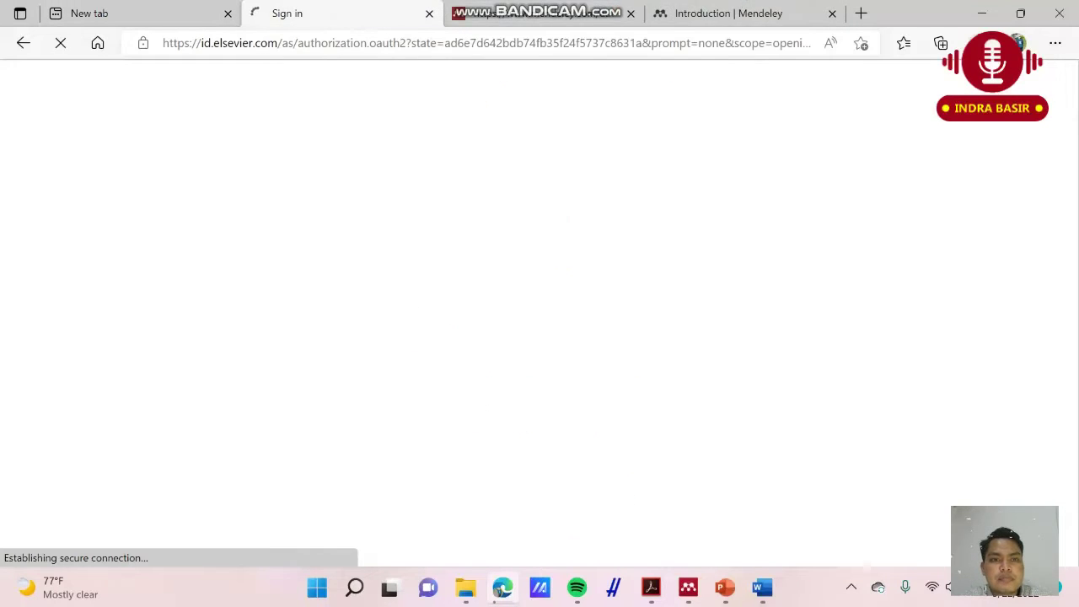
{"action": "left_click", "coordinate": [23, 43]}
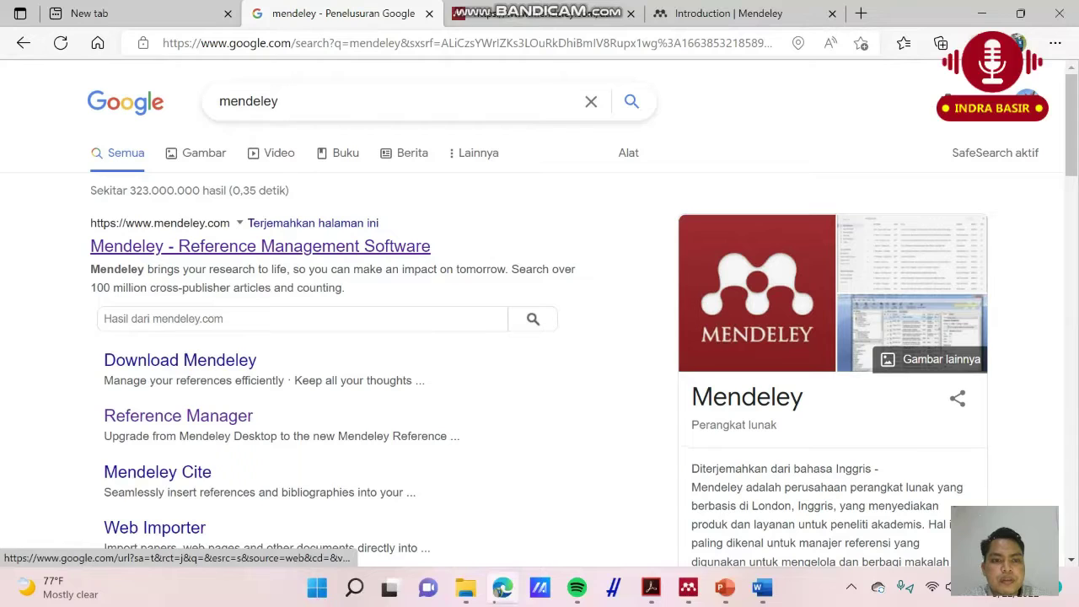
{"action": "right_click", "coordinate": [320, 246]}
{"action": "left_click", "coordinate": [405, 261]}
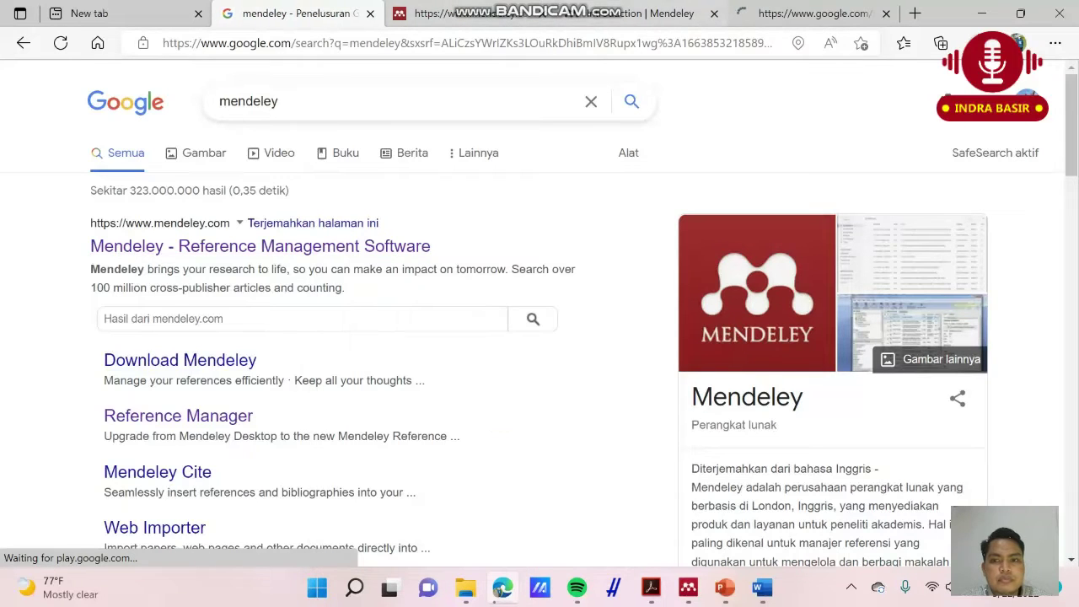
{"action": "left_click", "coordinate": [809, 13]}
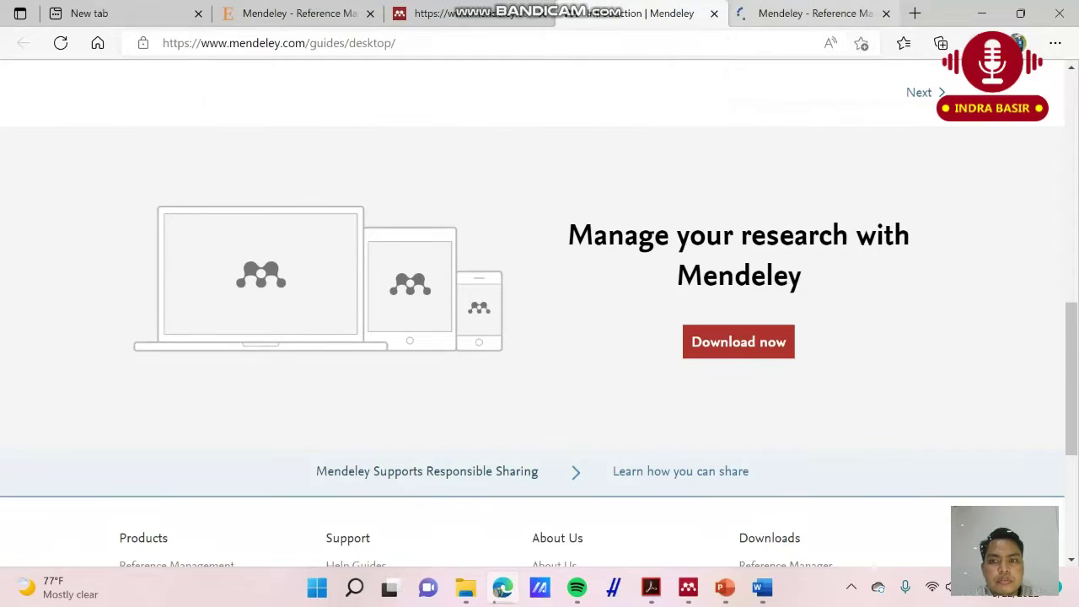
{"action": "left_click", "coordinate": [810, 13]}
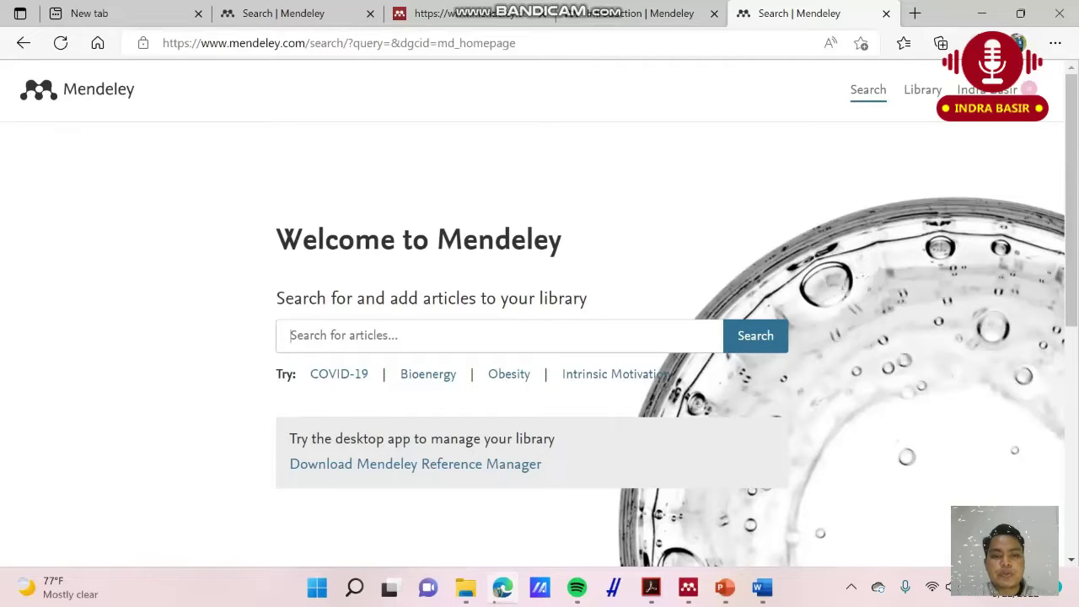
Search the Mendeley article catalogue for "Keuangan Daerah"
{"action": "type", "text": "Keu"}
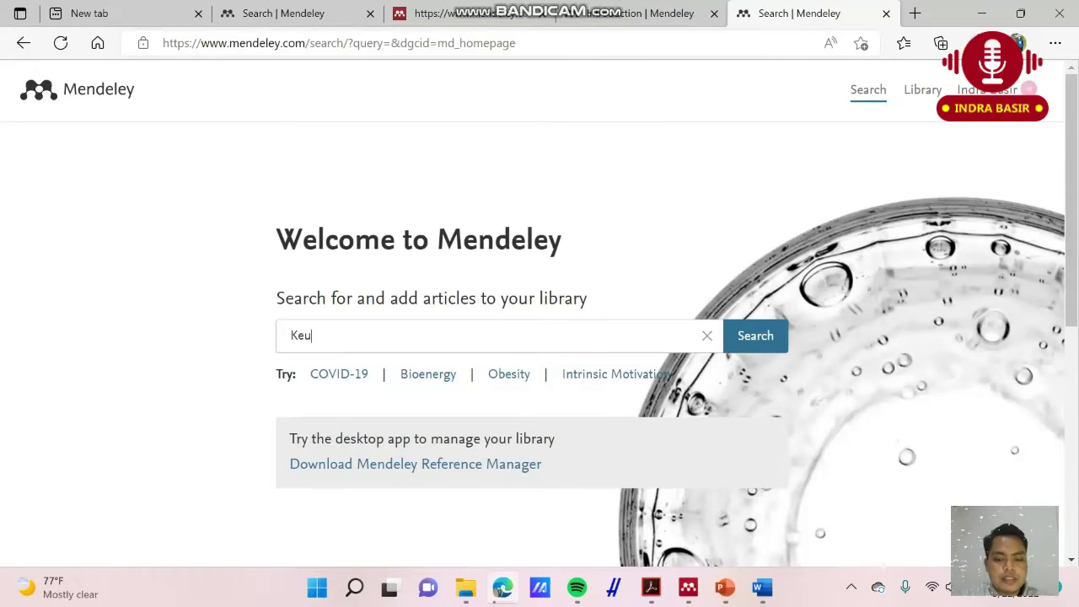
{"action": "type", "text": "angan Daewrah"}
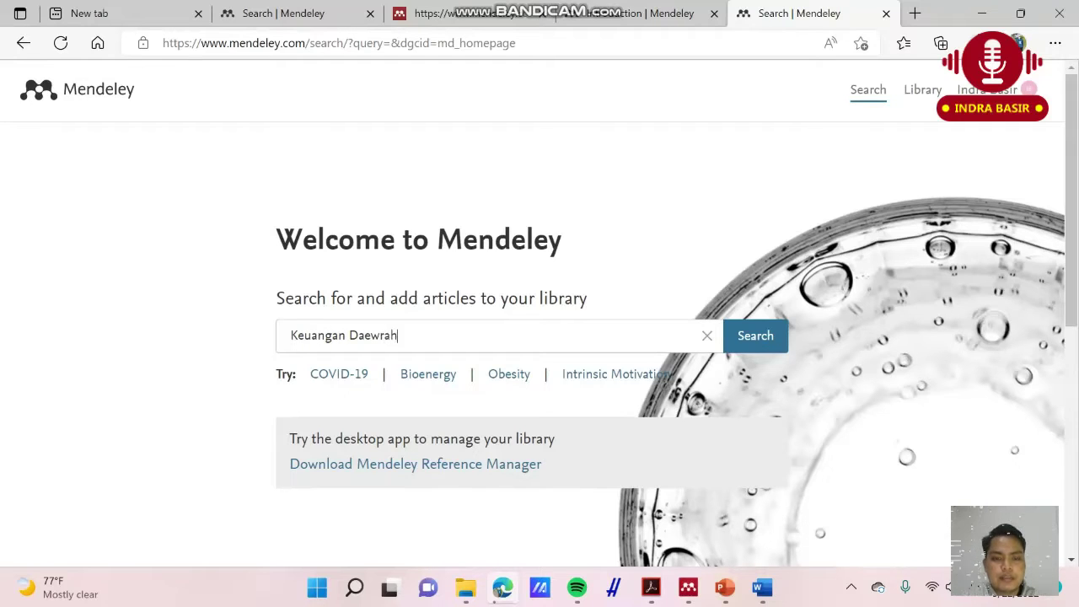
{"action": "key", "text": "BackSpace"}
{"action": "key", "text": "BackSpace"}
{"action": "key", "text": "BackSpace"}
{"action": "key", "text": "BackSpace"}
{"action": "type", "text": "rah"}
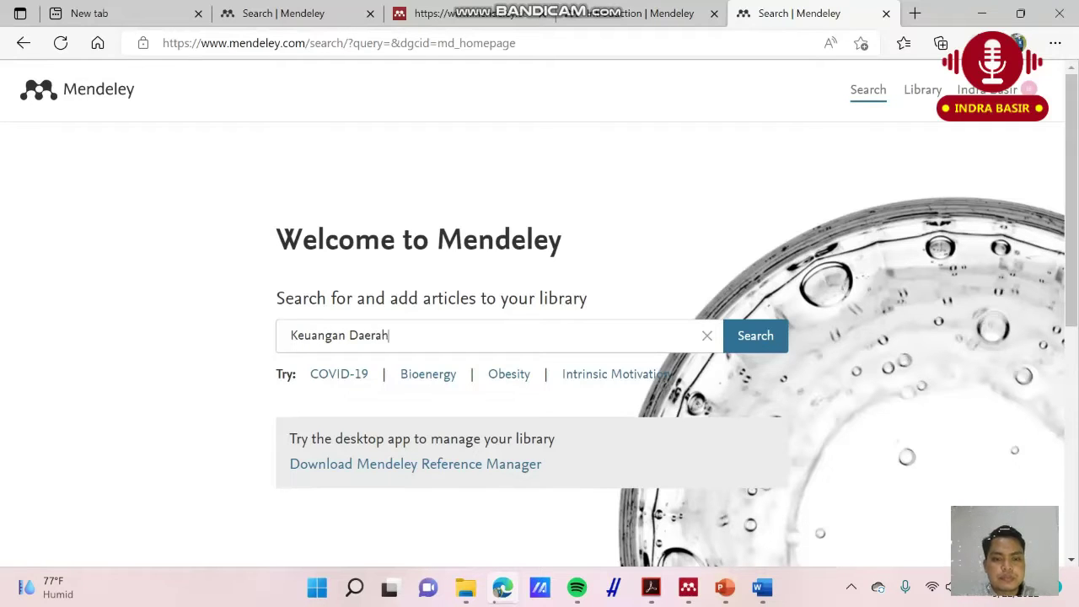
{"action": "key", "text": "Return"}
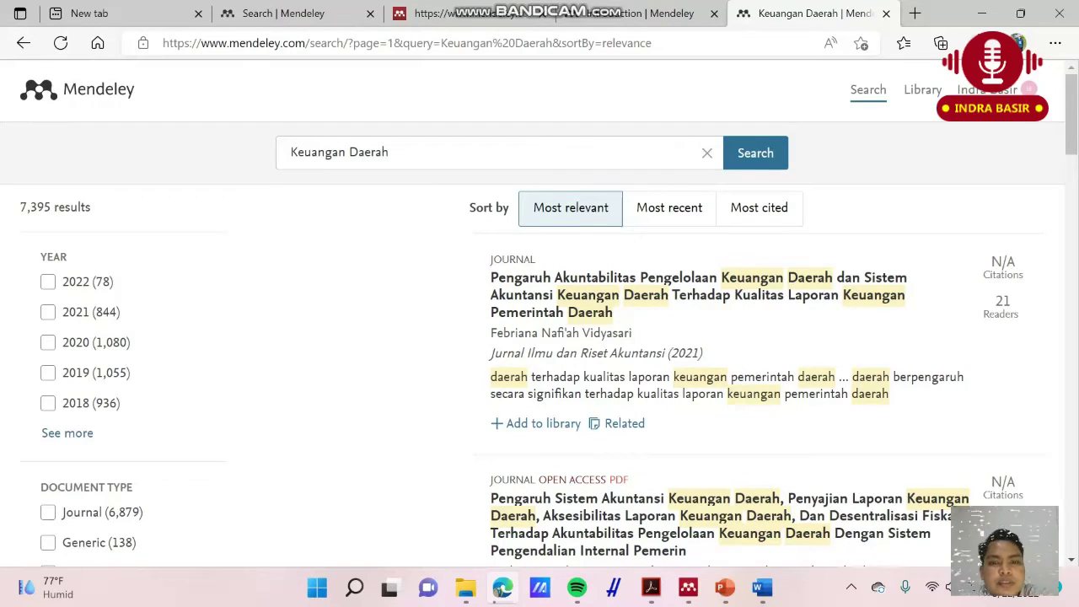
{"action": "left_click", "coordinate": [390, 153]}
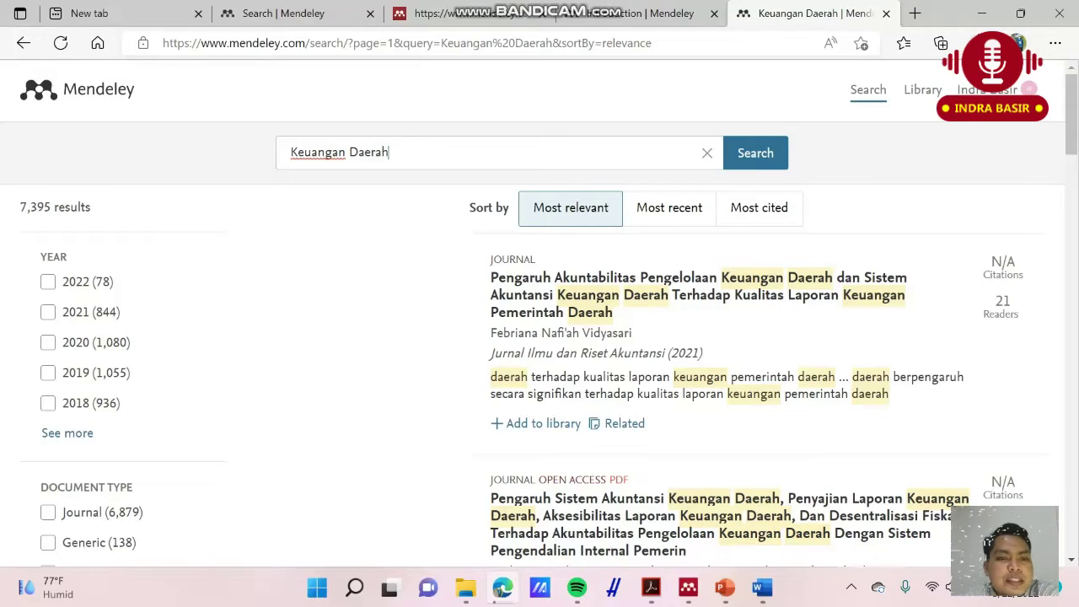
{"action": "key", "text": "Return"}
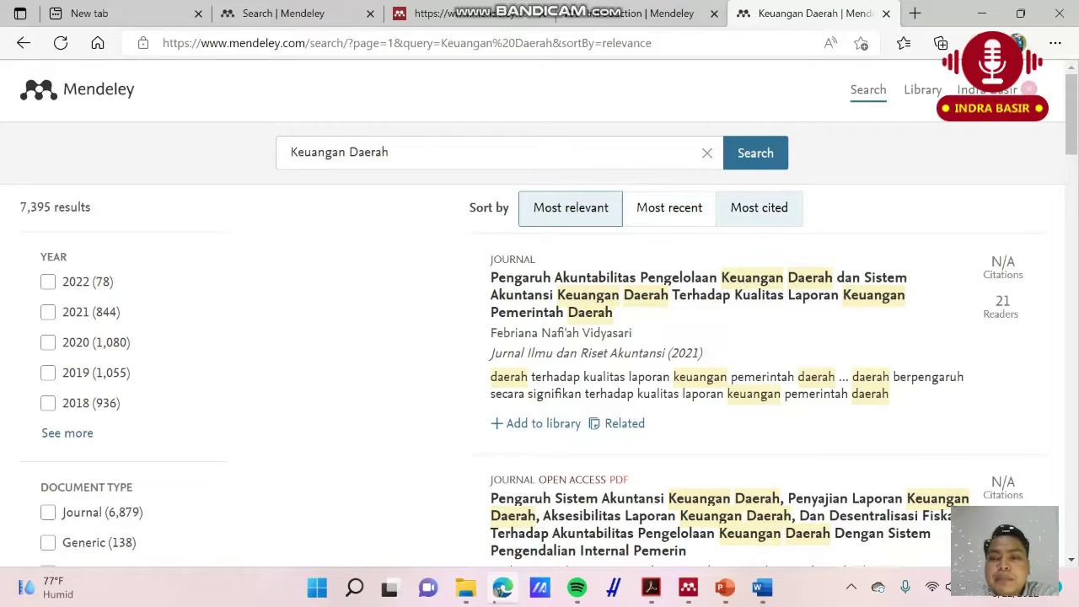
Try the Most recent, Most cited and Most relevant sort orders on the article results, ending with Most cited
{"action": "left_click", "coordinate": [669, 208]}
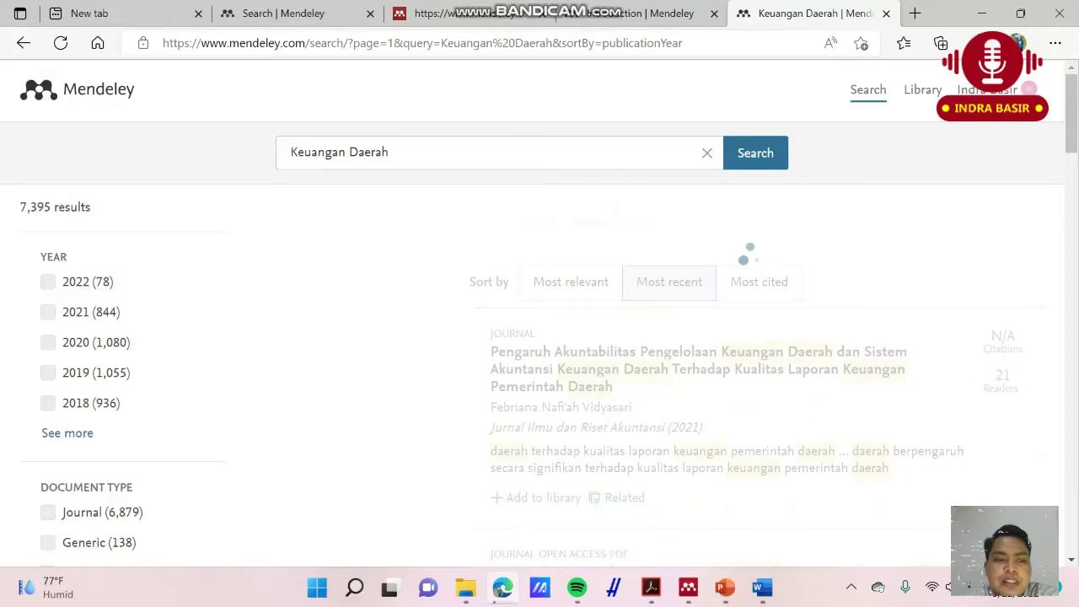
{"action": "left_click", "coordinate": [759, 282]}
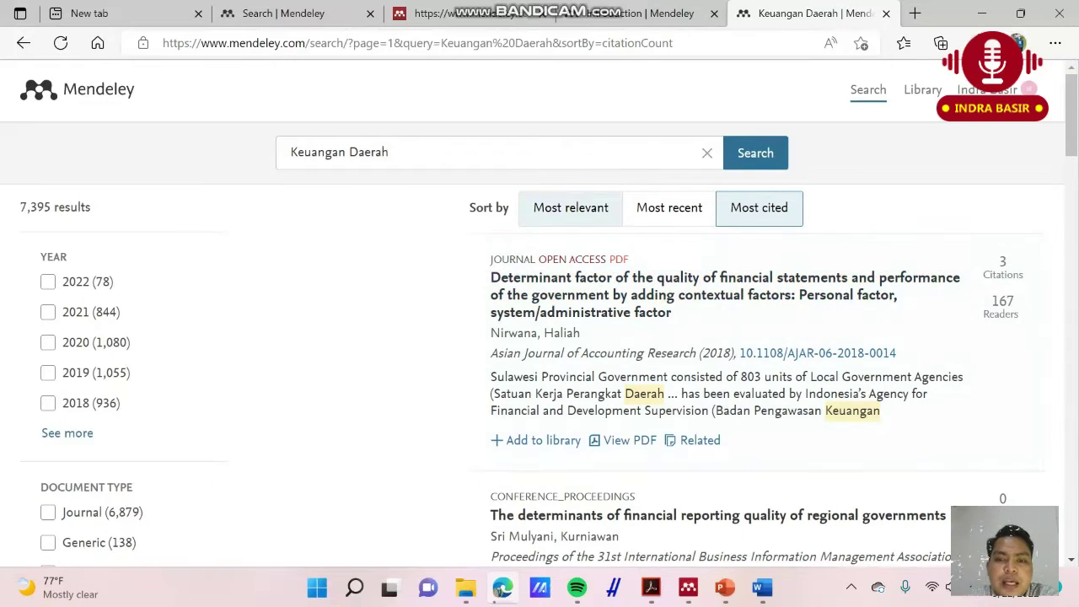
{"action": "left_click", "coordinate": [570, 208]}
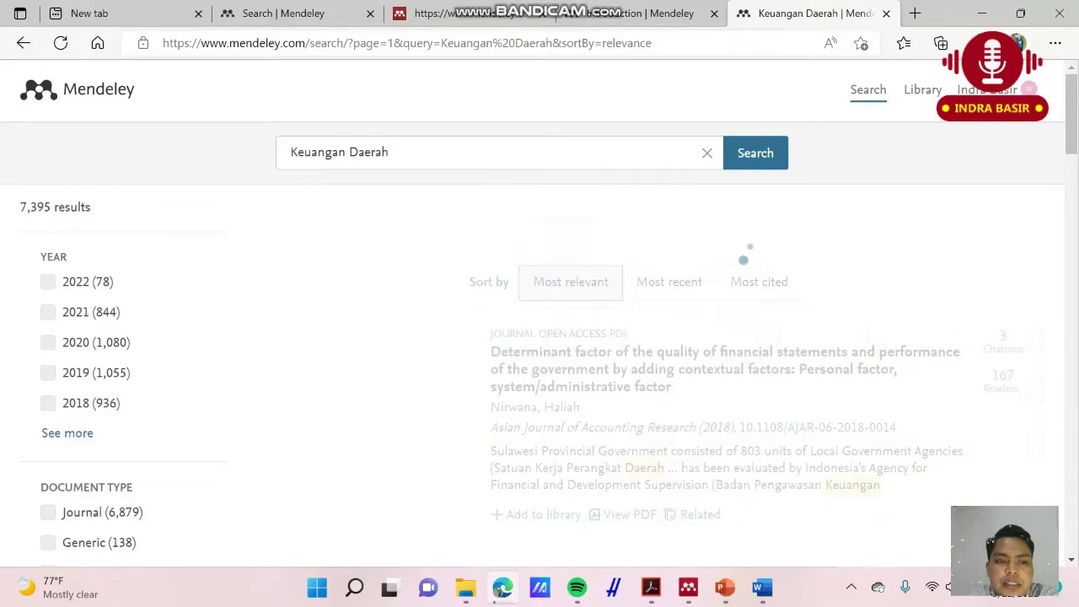
{"action": "left_click", "coordinate": [759, 208]}
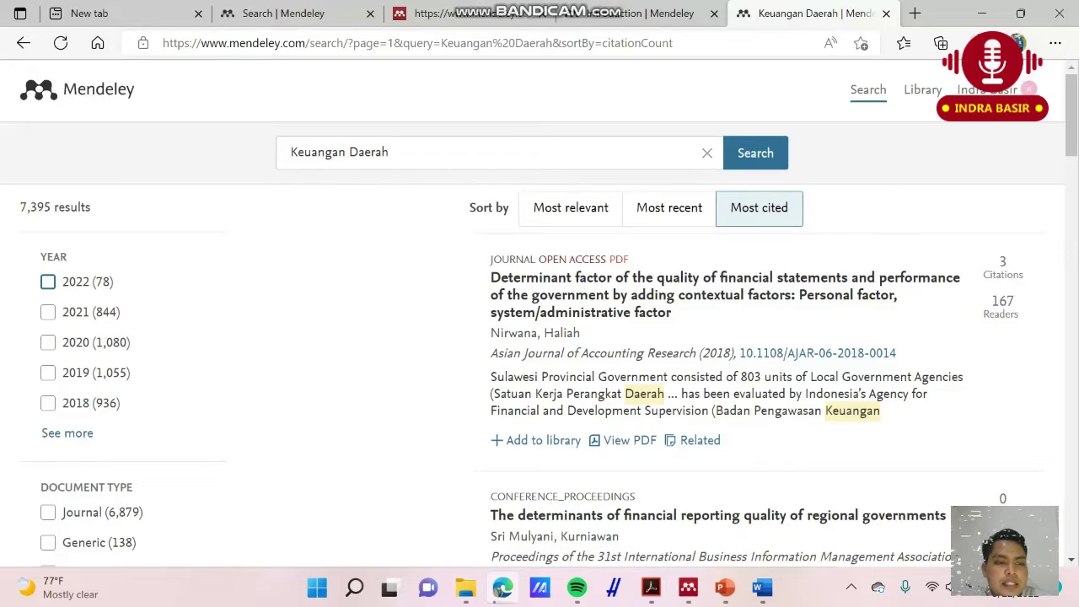
Try the 2022 year filter on the results, clear it, and look over the listed articles and filter categories
{"action": "left_click", "coordinate": [48, 281]}
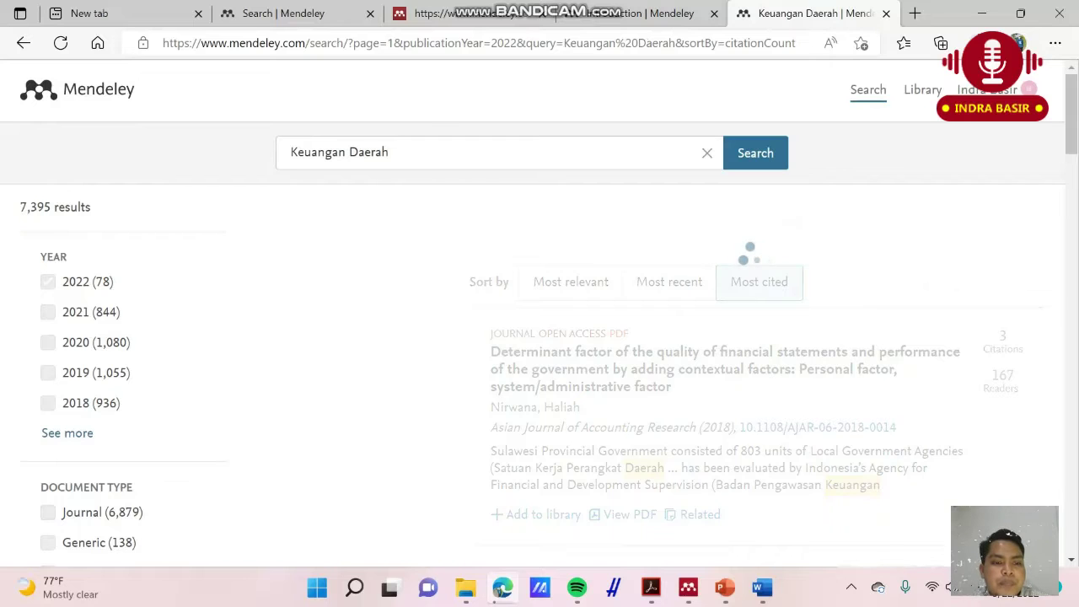
{"action": "left_click", "coordinate": [48, 282]}
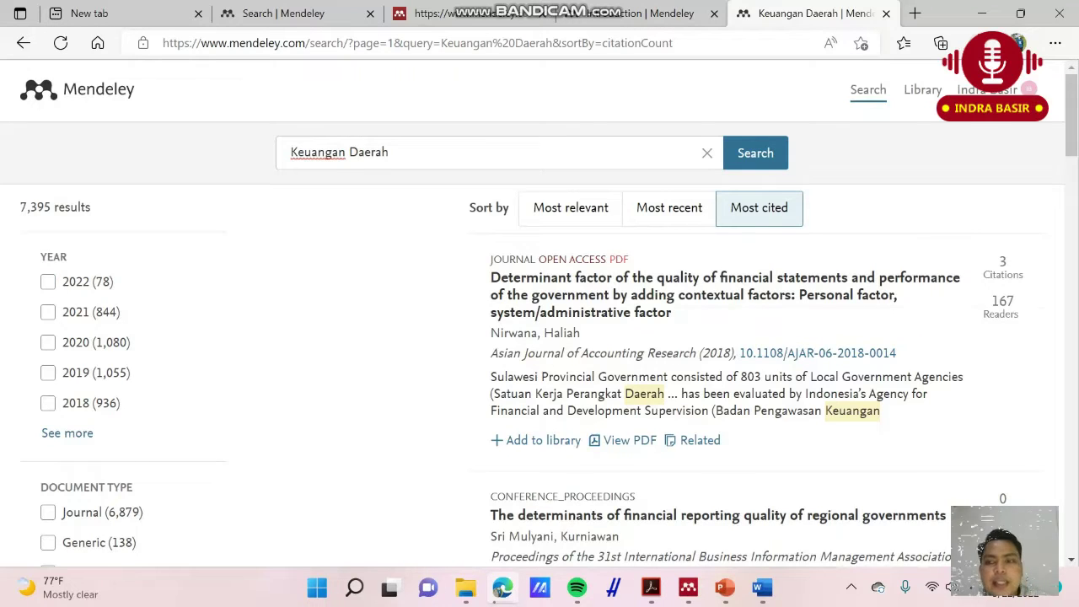
{"action": "scroll", "coordinate": [725, 354], "scroll_direction": "down", "scroll_amount": 5}
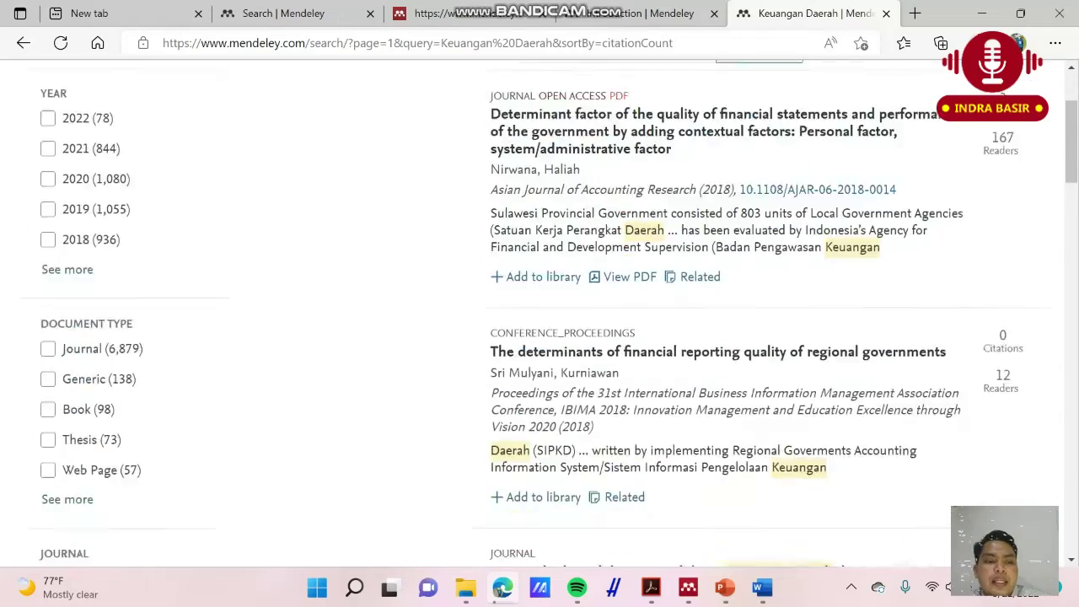
{"action": "scroll", "coordinate": [724, 354], "scroll_direction": "up", "scroll_amount": 5}
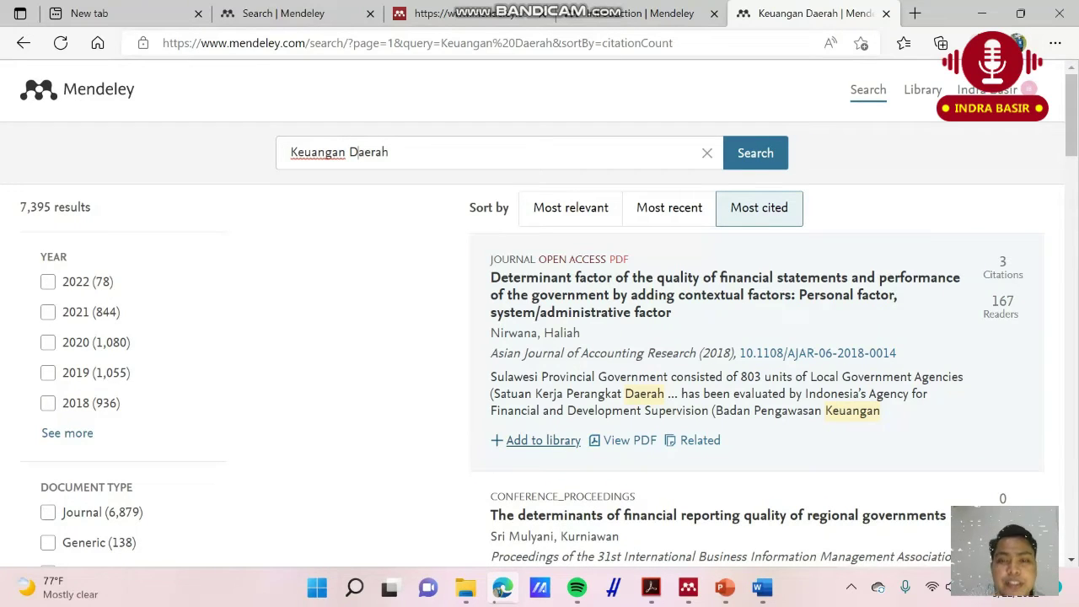
Add the first three articles in the results to the library, starting with "Determinant factor of the quality of financial statements and performance of the government"
{"action": "left_click", "coordinate": [542, 440]}
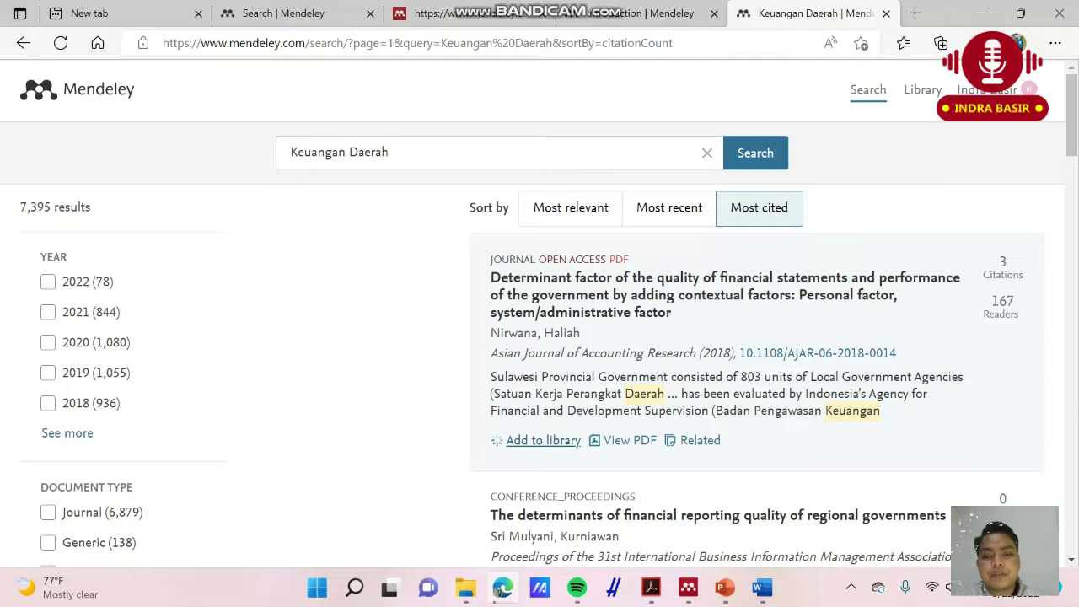
{"action": "scroll", "coordinate": [543, 440], "scroll_direction": "down", "scroll_amount": 1}
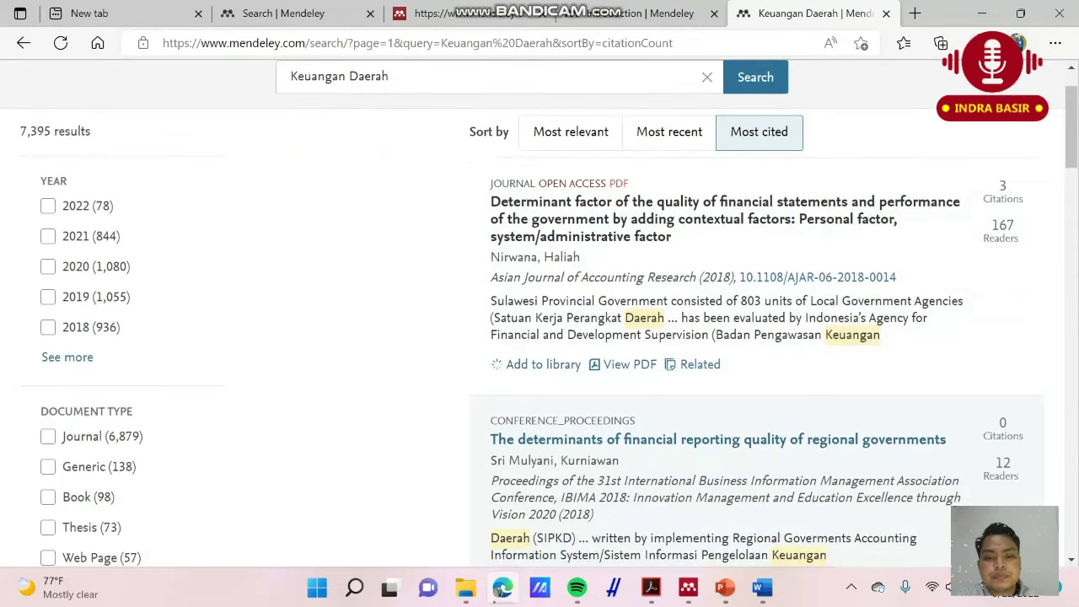
{"action": "scroll", "coordinate": [543, 439], "scroll_direction": "down", "scroll_amount": 2}
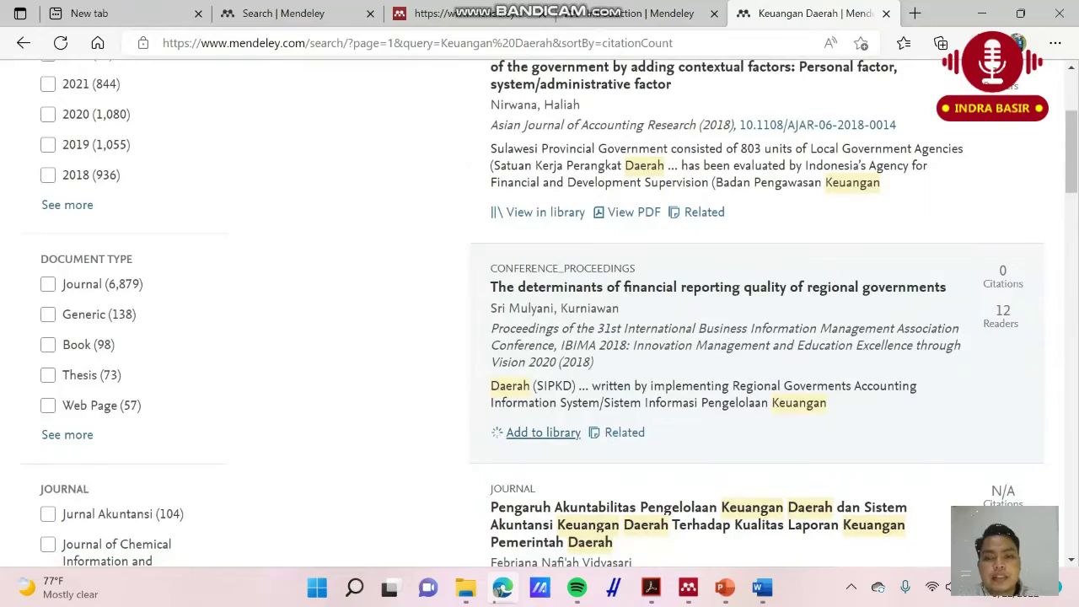
{"action": "scroll", "coordinate": [543, 431], "scroll_direction": "down", "scroll_amount": 3}
{"action": "left_click", "coordinate": [543, 425]}
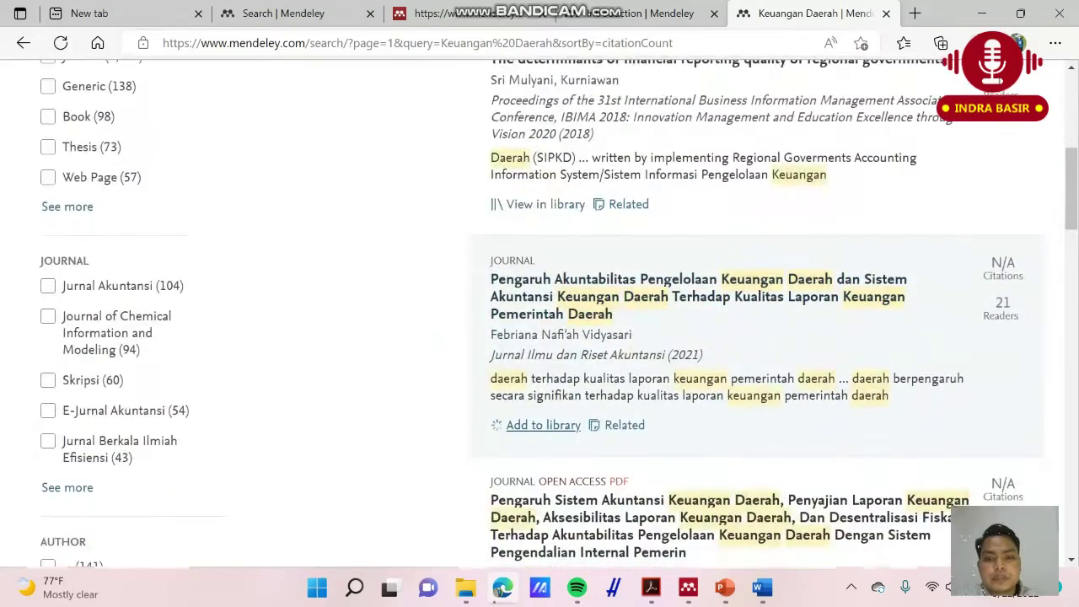
Look through the remaining articles on the first results page and go to the second page
{"action": "scroll", "coordinate": [543, 429], "scroll_direction": "down", "scroll_amount": 3}
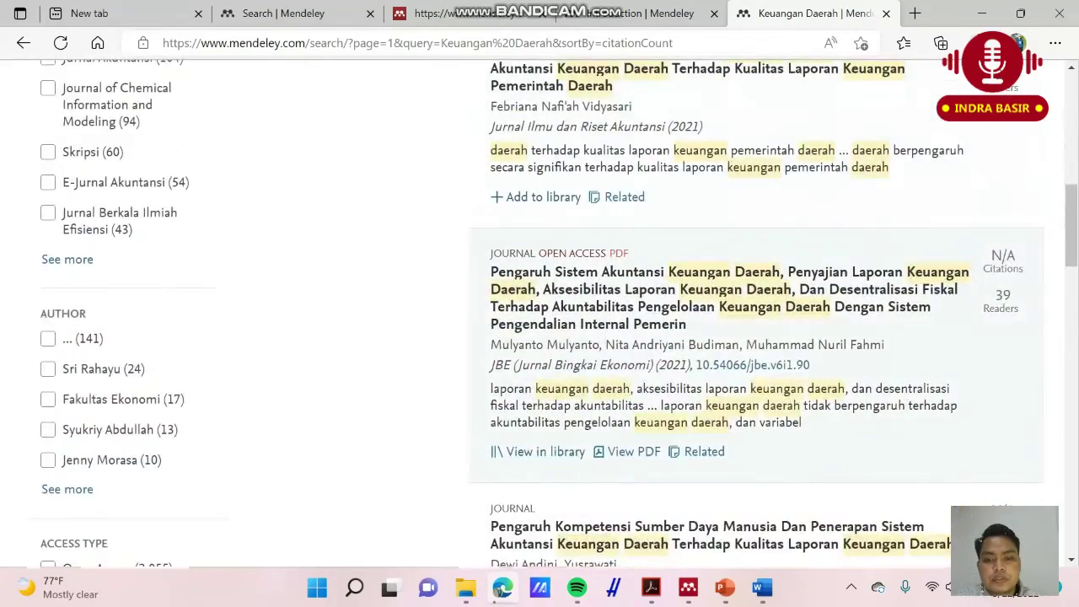
{"action": "scroll", "coordinate": [542, 430], "scroll_direction": "down", "scroll_amount": 15}
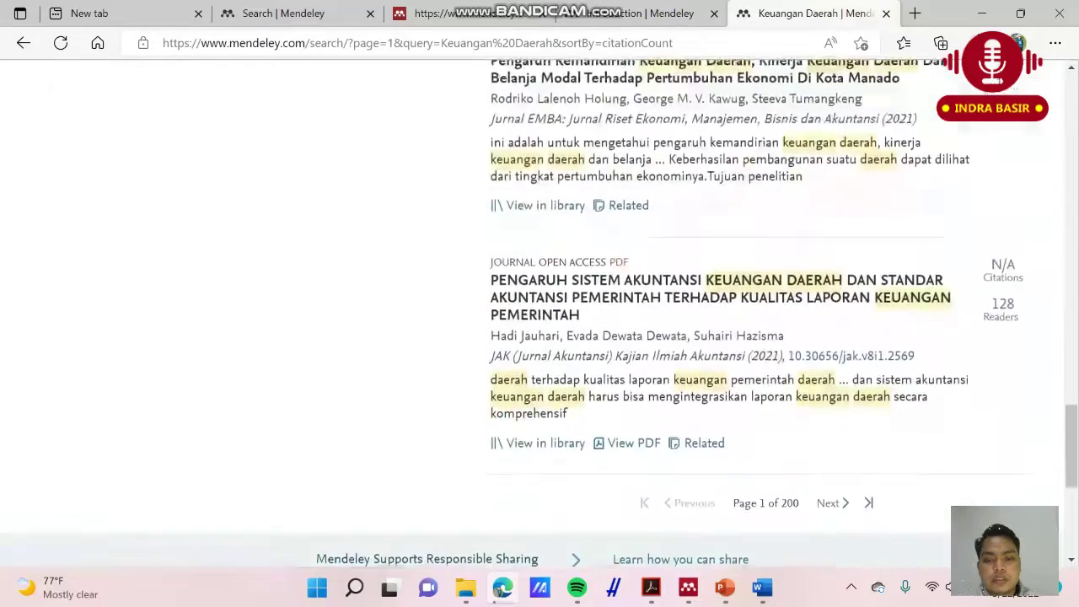
{"action": "scroll", "coordinate": [543, 430], "scroll_direction": "down", "scroll_amount": 2}
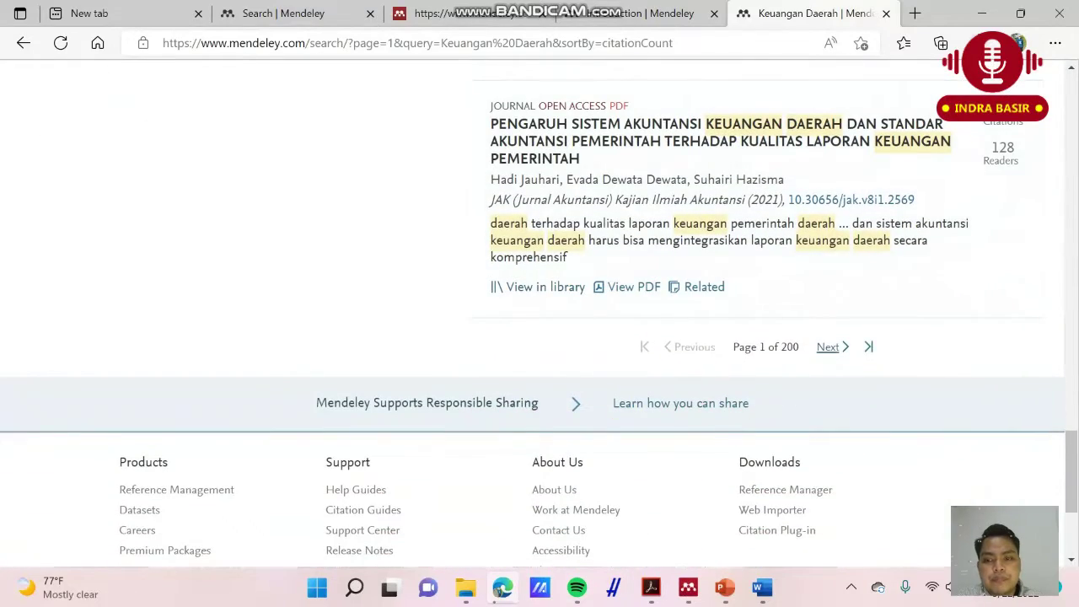
{"action": "left_click", "coordinate": [828, 347]}
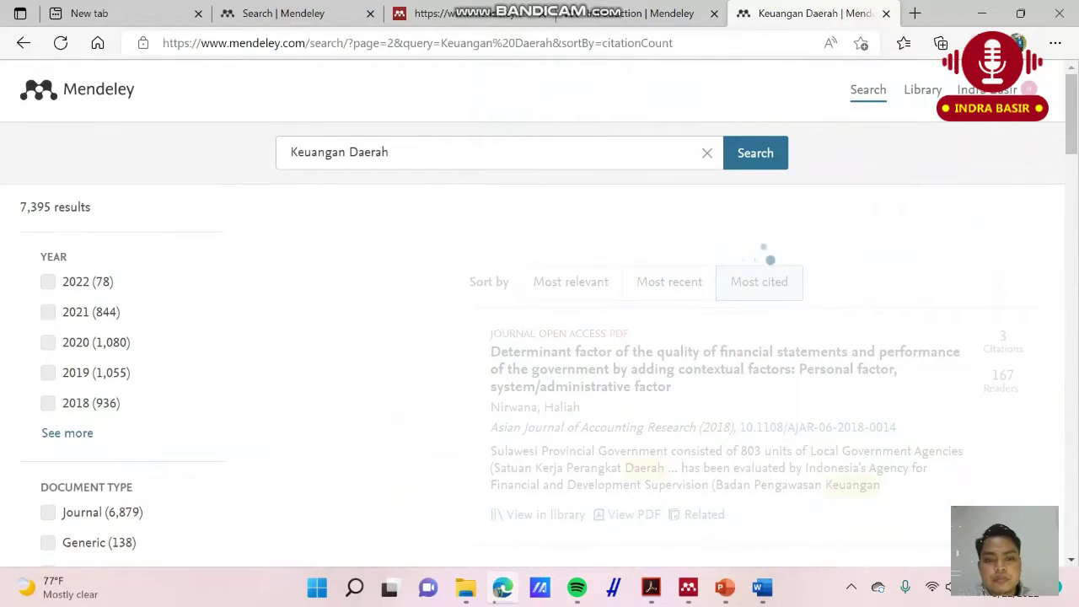
Add page two's articles to the library, from "Digitalisasi Publikasi Laporan Keuangan Daerah" through the Kota Manado performance analysis (Tahun 2010-2014)
{"action": "scroll", "coordinate": [540, 312], "scroll_direction": "down", "scroll_amount": 5}
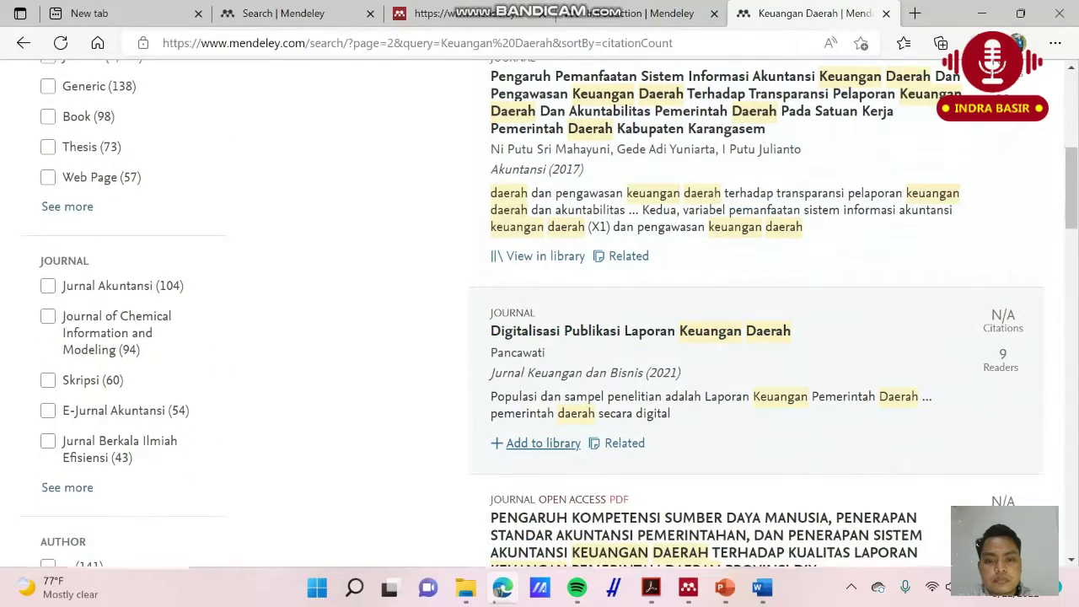
{"action": "scroll", "coordinate": [540, 312], "scroll_direction": "down", "scroll_amount": 3}
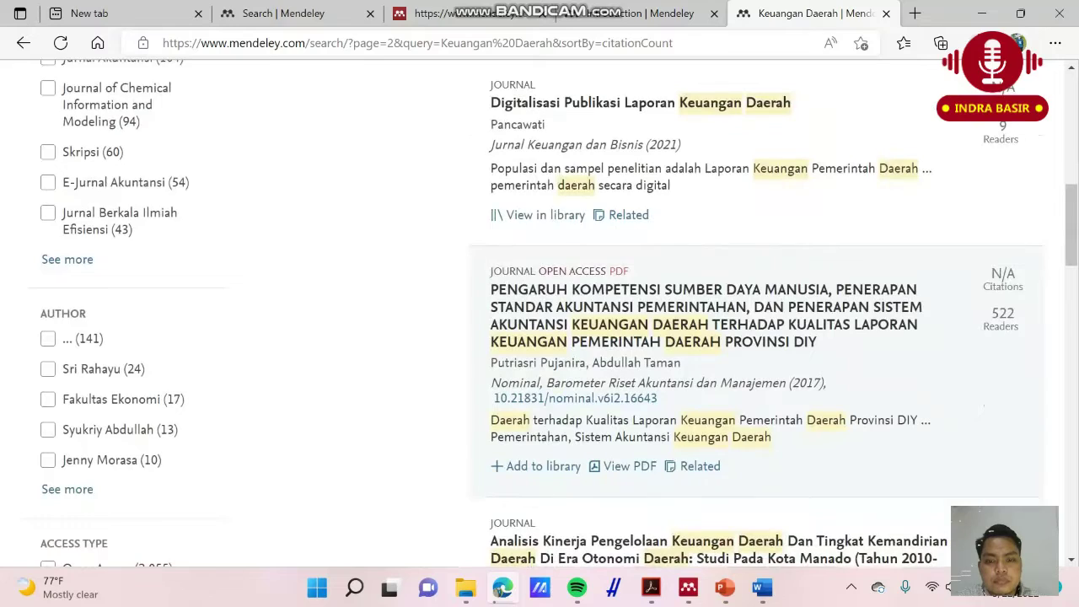
{"action": "left_click", "coordinate": [543, 466]}
{"action": "scroll", "coordinate": [542, 439], "scroll_direction": "down", "scroll_amount": 4}
{"action": "left_click", "coordinate": [543, 323]}
{"action": "scroll", "coordinate": [543, 337], "scroll_direction": "down", "scroll_amount": 1}
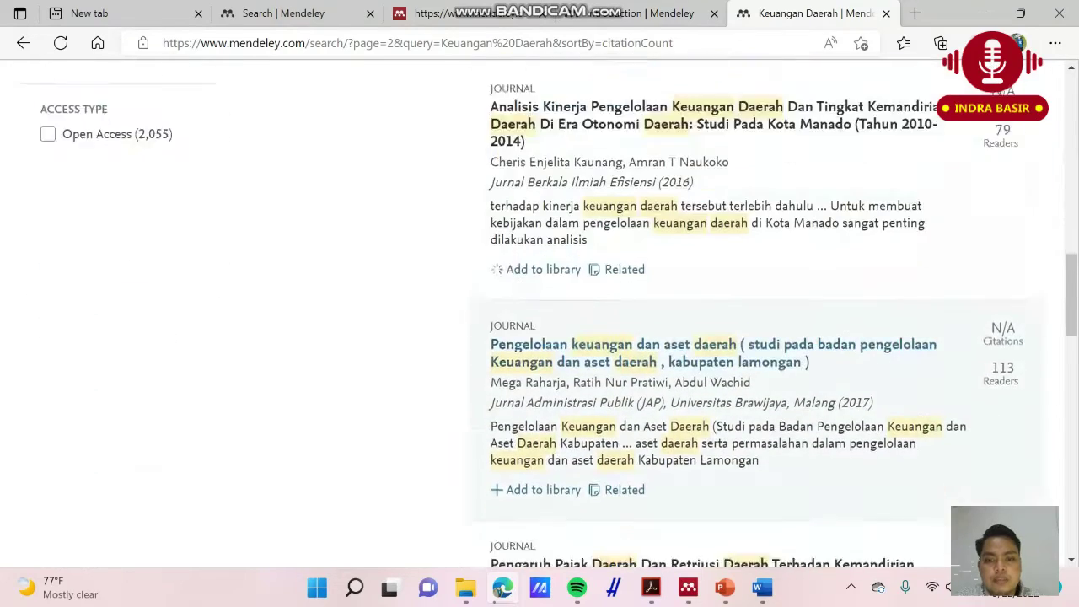
Add the articles on Lamongan asset management, Gorontalo local taxes and Badung financial report presentation to the library
{"action": "scroll", "coordinate": [542, 392], "scroll_direction": "down", "scroll_amount": 1}
{"action": "left_click", "coordinate": [543, 392]}
{"action": "scroll", "coordinate": [542, 380], "scroll_direction": "down", "scroll_amount": 3}
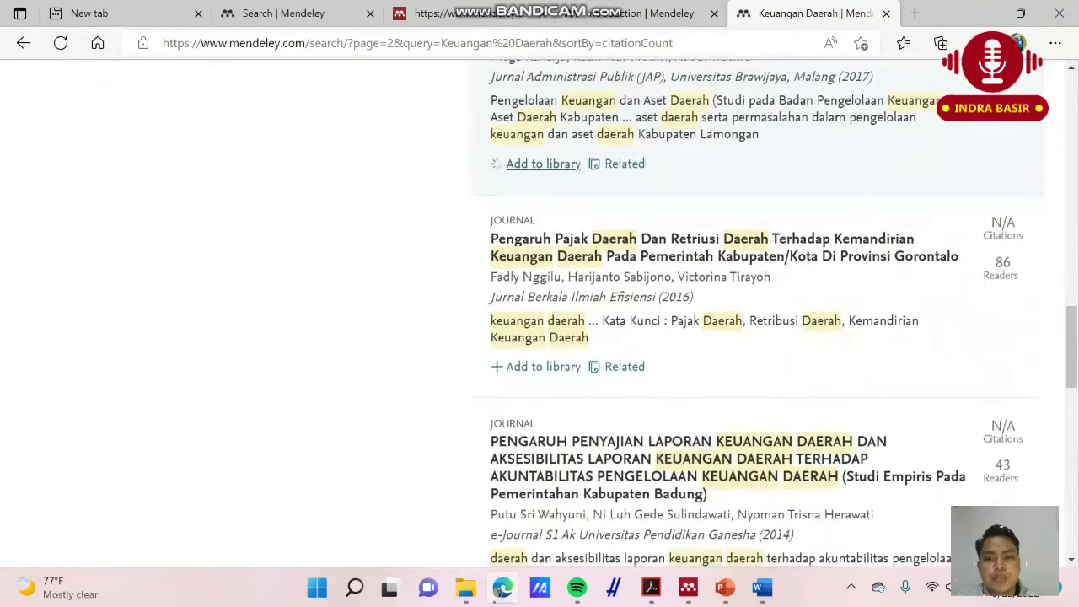
{"action": "left_click", "coordinate": [542, 367]}
{"action": "scroll", "coordinate": [543, 366], "scroll_direction": "down", "scroll_amount": 3}
{"action": "left_click", "coordinate": [543, 392]}
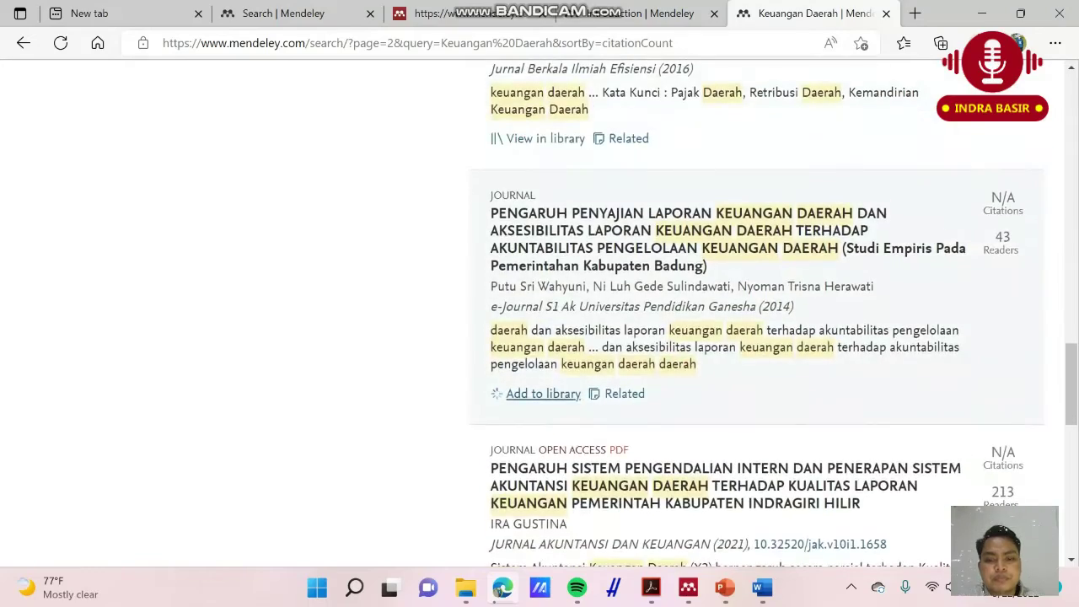
{"action": "scroll", "coordinate": [543, 392], "scroll_direction": "down", "scroll_amount": 4}
{"action": "scroll", "coordinate": [758, 312], "scroll_direction": "up", "scroll_amount": 6}
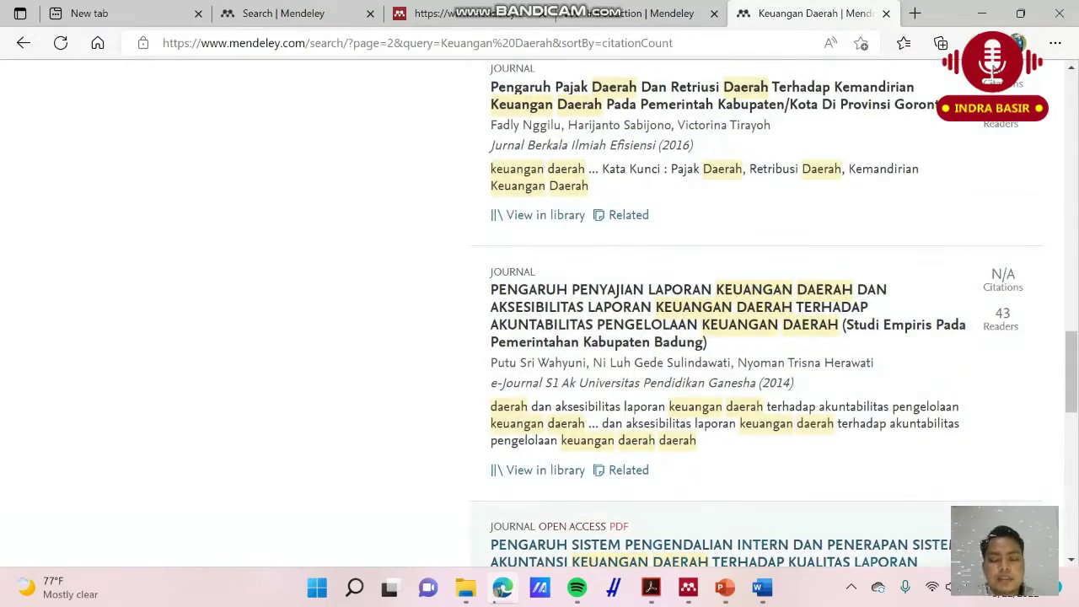
{"action": "scroll", "coordinate": [543, 481], "scroll_direction": "up", "scroll_amount": 3}
{"action": "scroll", "coordinate": [543, 481], "scroll_direction": "down", "scroll_amount": 6}
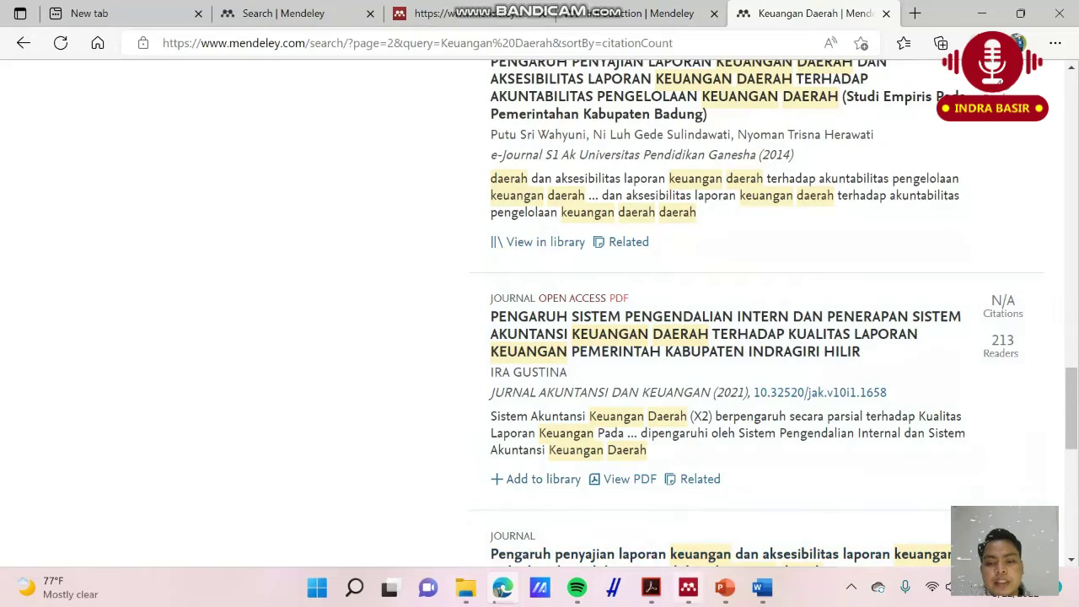
Switch to Mendeley Desktop, look through All Documents and synchronize the library with the online account
{"action": "left_click", "coordinate": [688, 587]}
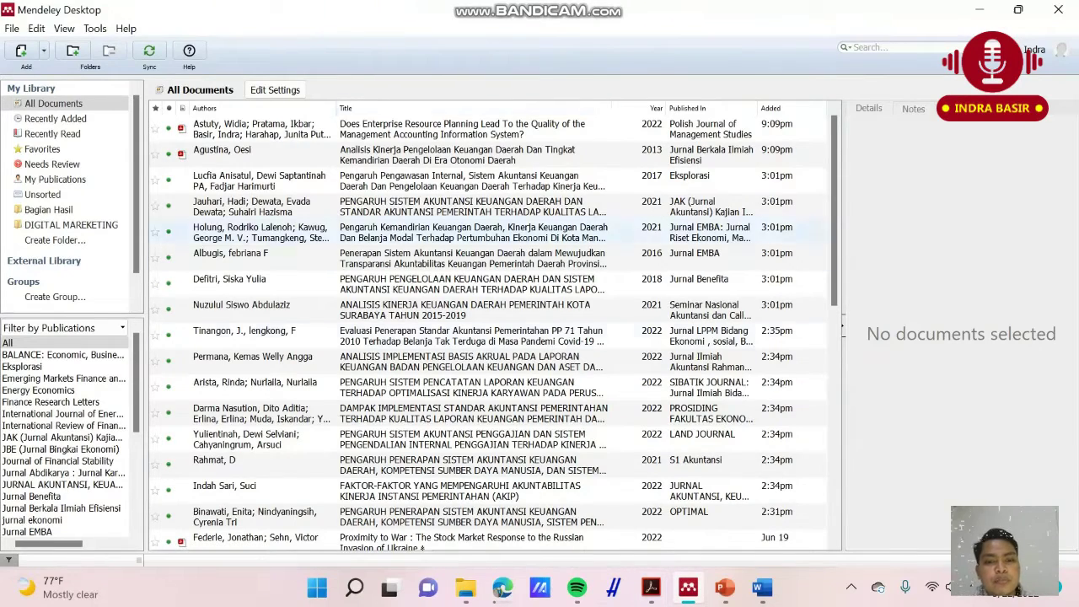
{"action": "scroll", "coordinate": [421, 232], "scroll_direction": "down", "scroll_amount": 7}
{"action": "scroll", "coordinate": [489, 434], "scroll_direction": "up", "scroll_amount": 3}
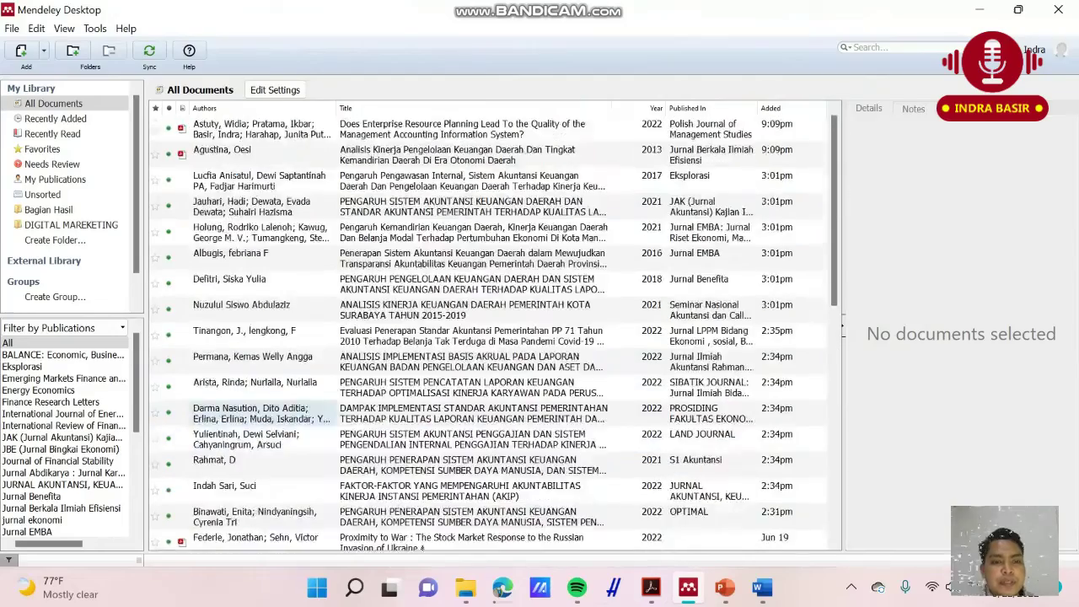
{"action": "scroll", "coordinate": [488, 434], "scroll_direction": "down", "scroll_amount": 3}
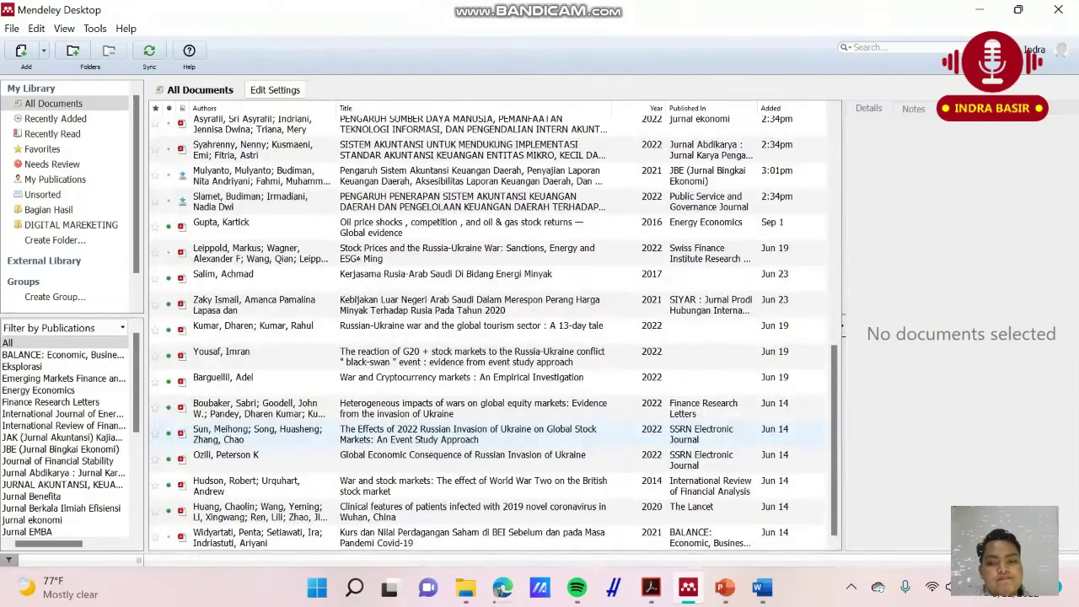
{"action": "scroll", "coordinate": [253, 309], "scroll_direction": "up", "scroll_amount": 10}
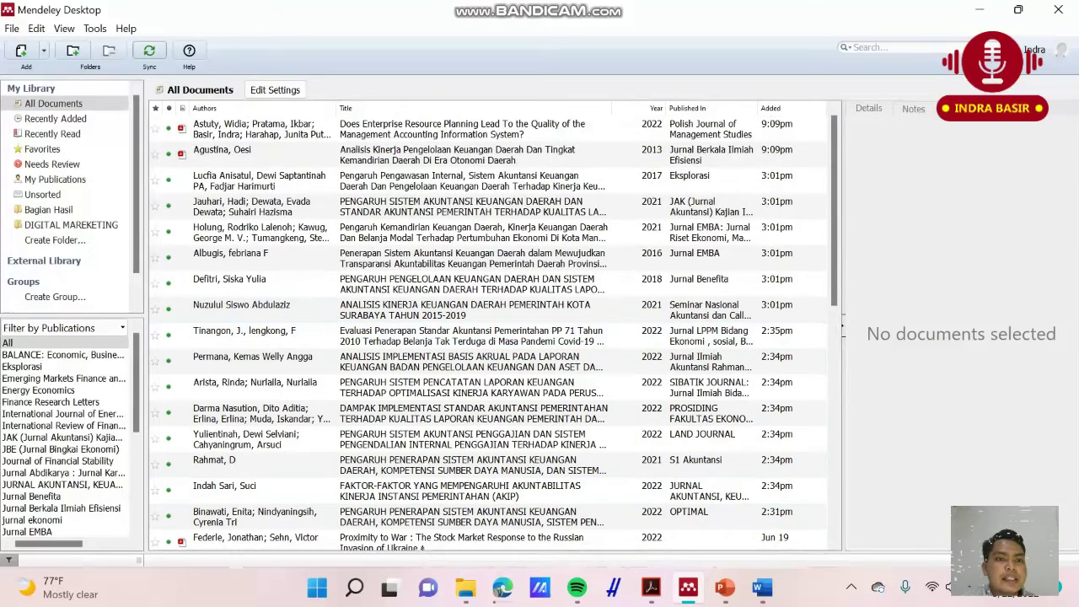
{"action": "left_click", "coordinate": [149, 53]}
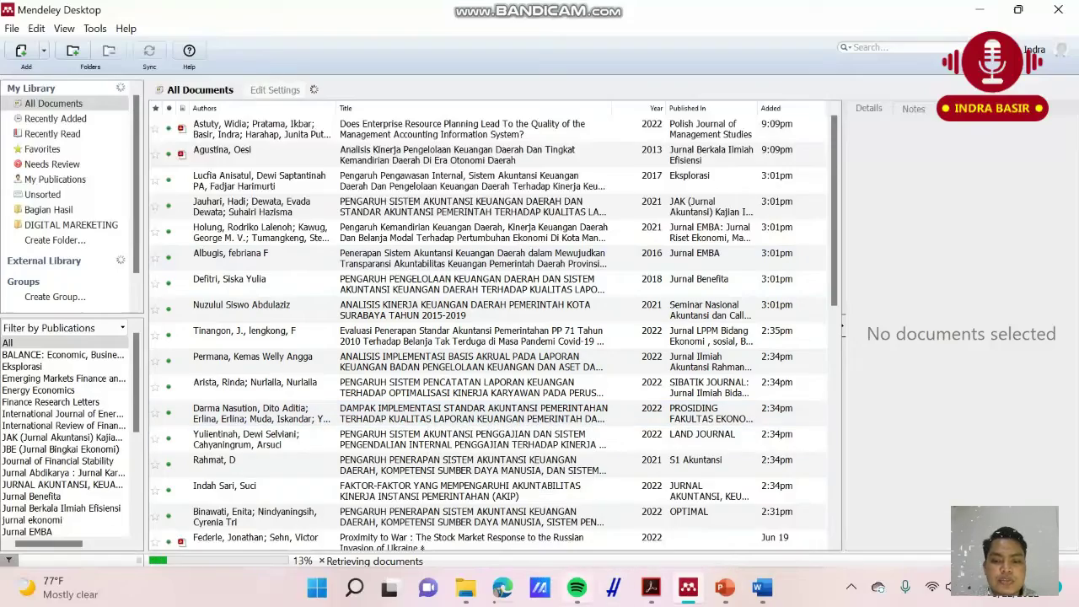
Review the page two article results in the browser and return to the document list in Mendeley Desktop
{"action": "left_click", "coordinate": [503, 587]}
{"action": "scroll", "coordinate": [545, 245], "scroll_direction": "down", "scroll_amount": 8}
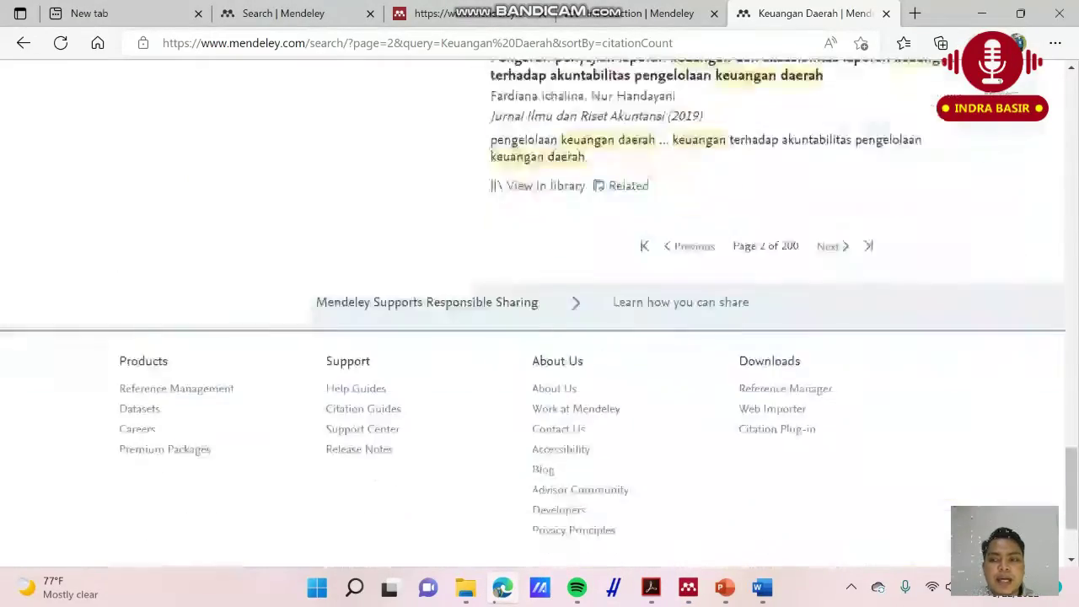
{"action": "scroll", "coordinate": [546, 244], "scroll_direction": "up", "scroll_amount": 20}
{"action": "scroll", "coordinate": [546, 245], "scroll_direction": "up", "scroll_amount": 8}
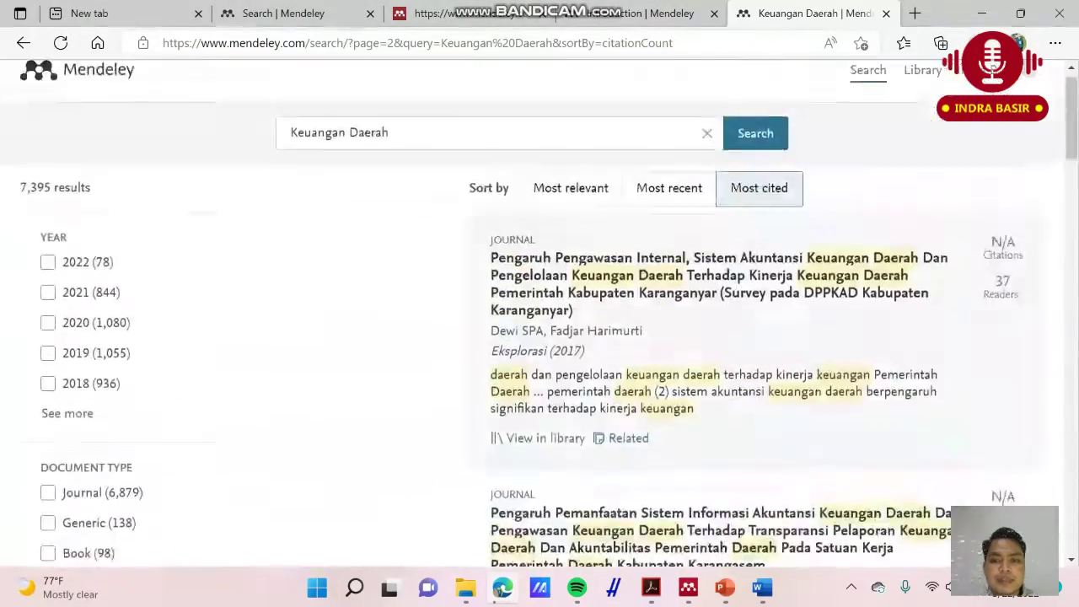
{"action": "left_click", "coordinate": [687, 587]}
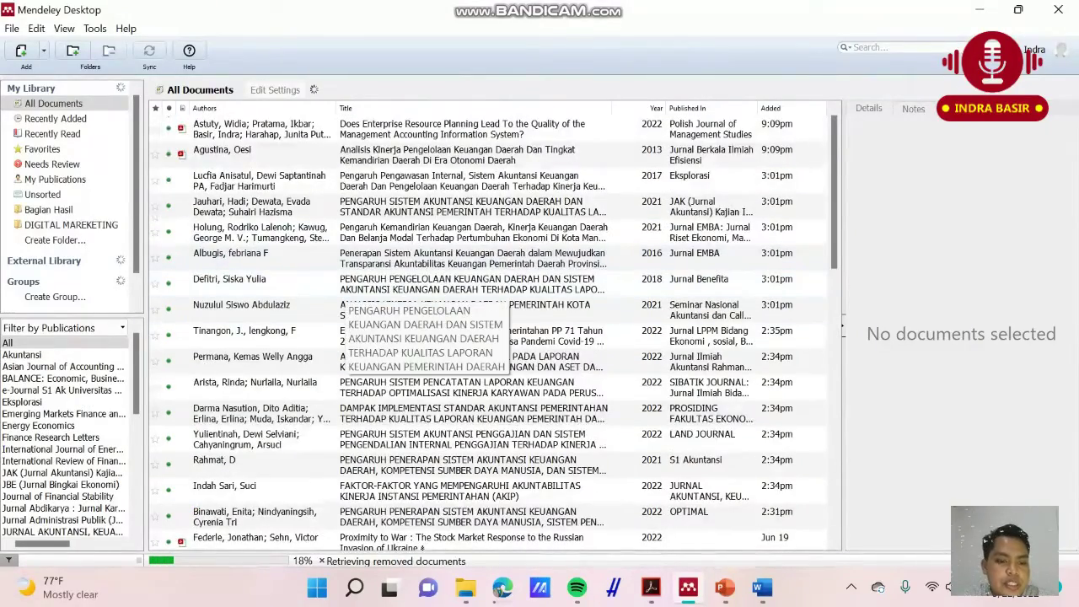
{"action": "scroll", "coordinate": [489, 328], "scroll_direction": "down", "scroll_amount": 1}
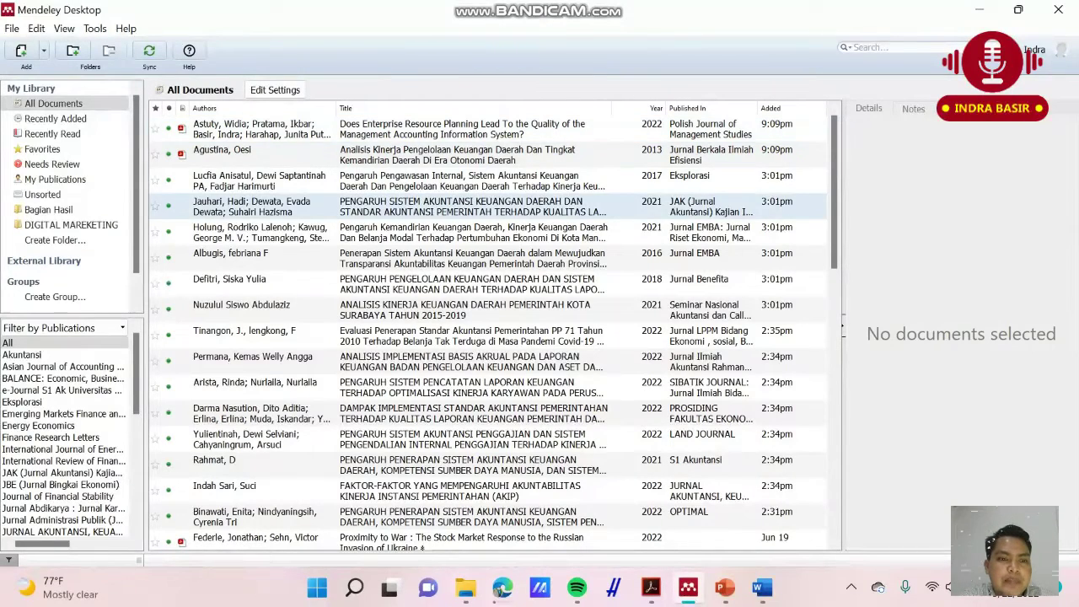
Look through the library's documents and the Recently Added list for the newly synchronized articles
{"action": "left_click", "coordinate": [472, 207]}
{"action": "scroll", "coordinate": [489, 329], "scroll_direction": "down", "scroll_amount": 3}
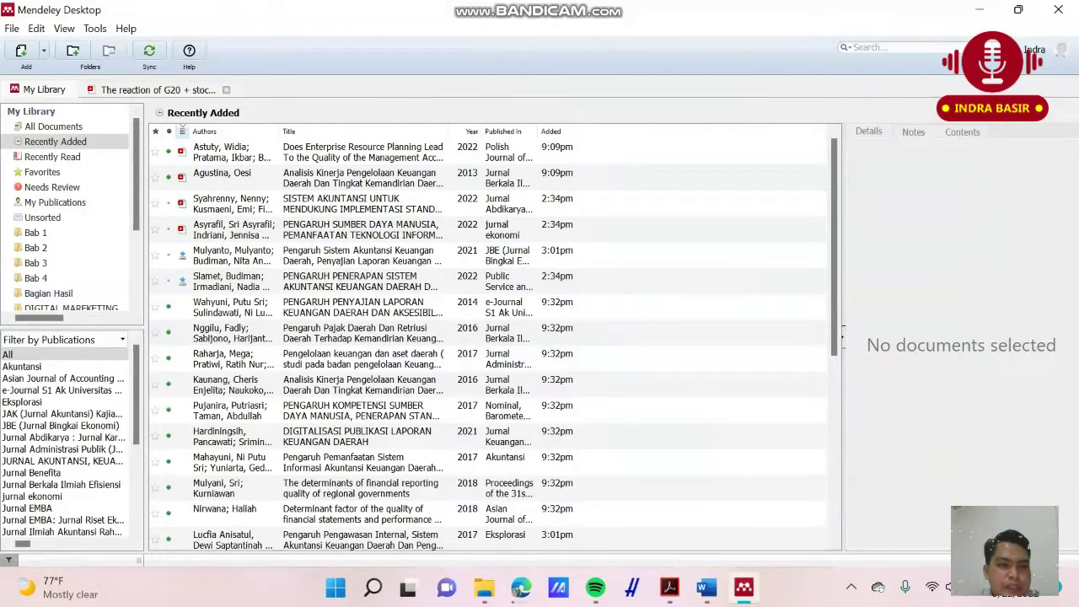
{"action": "scroll", "coordinate": [489, 337], "scroll_direction": "down", "scroll_amount": 2}
{"action": "scroll", "coordinate": [489, 337], "scroll_direction": "up", "scroll_amount": 2}
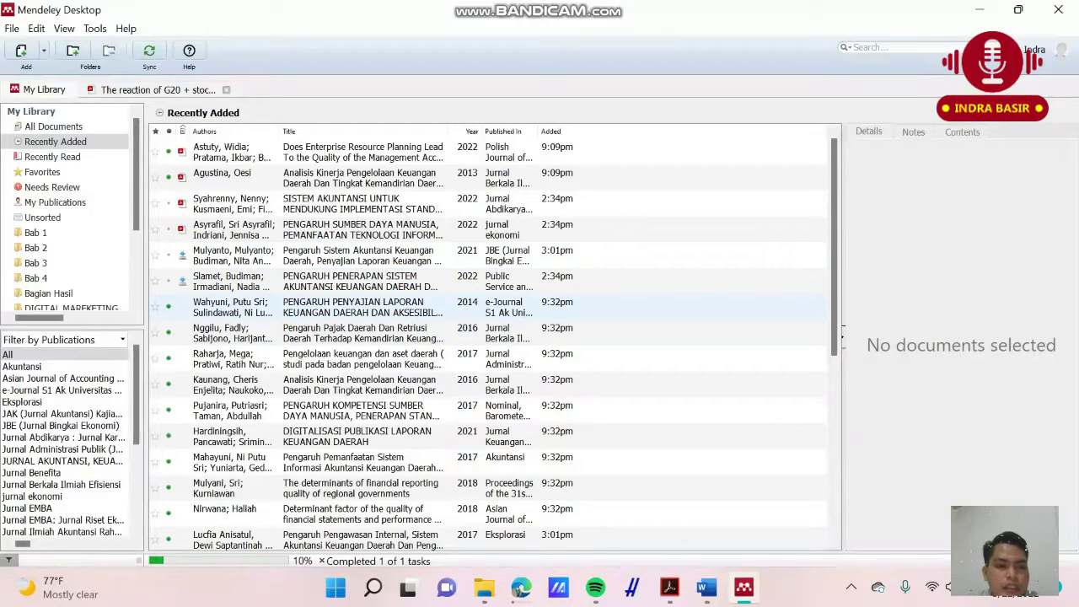
{"action": "scroll", "coordinate": [488, 304], "scroll_direction": "down", "scroll_amount": 1}
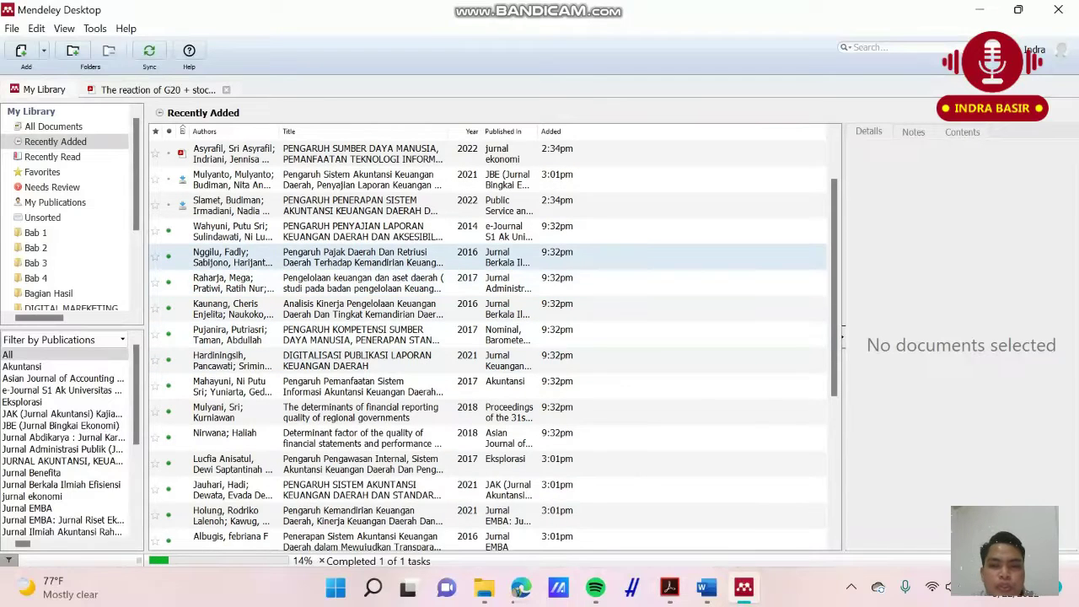
Examine the details and full abstract of the article "Pengaruh Pajak Daerah Dan Retriusi Daerah Terhadap Kemandirian Keuangan Daerah"
{"action": "left_click", "coordinate": [489, 257]}
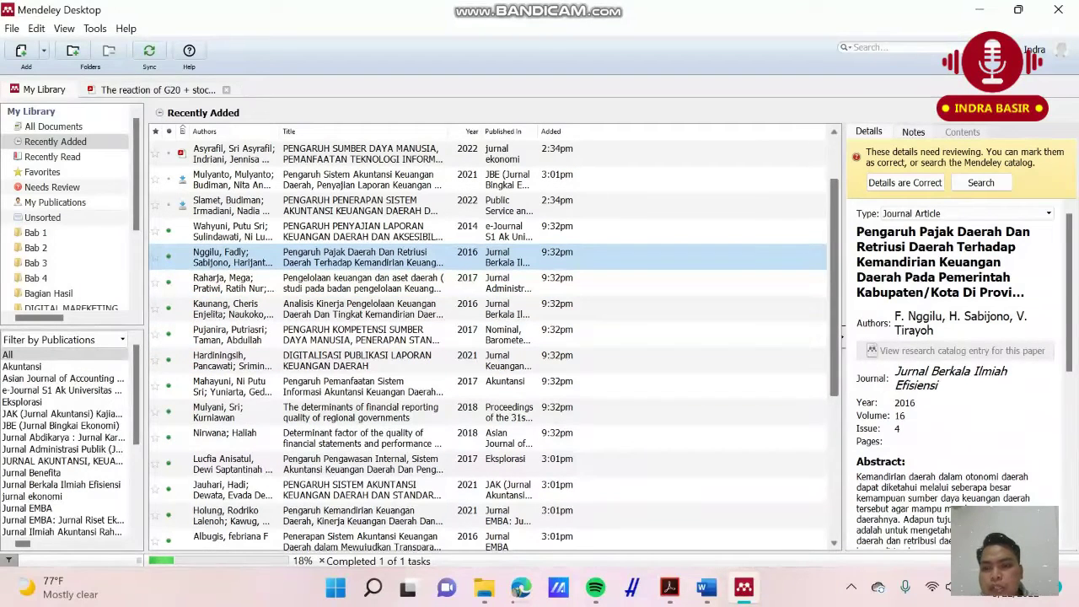
{"action": "scroll", "coordinate": [835, 336], "scroll_direction": "up", "scroll_amount": 1}
{"action": "scroll", "coordinate": [851, 335], "scroll_direction": "down", "scroll_amount": 5}
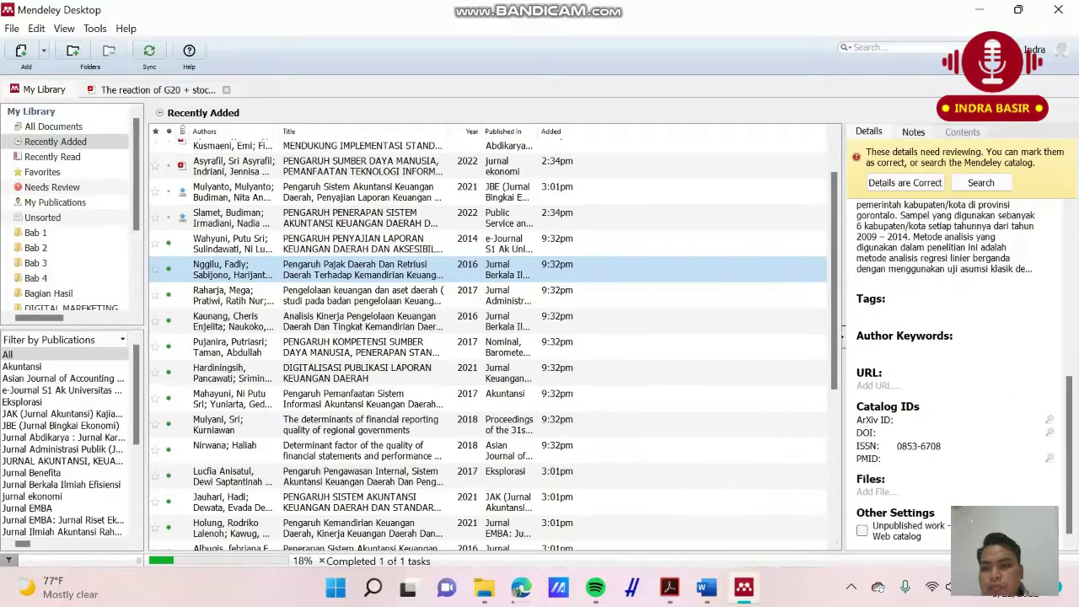
{"action": "scroll", "coordinate": [952, 370], "scroll_direction": "up", "scroll_amount": 5}
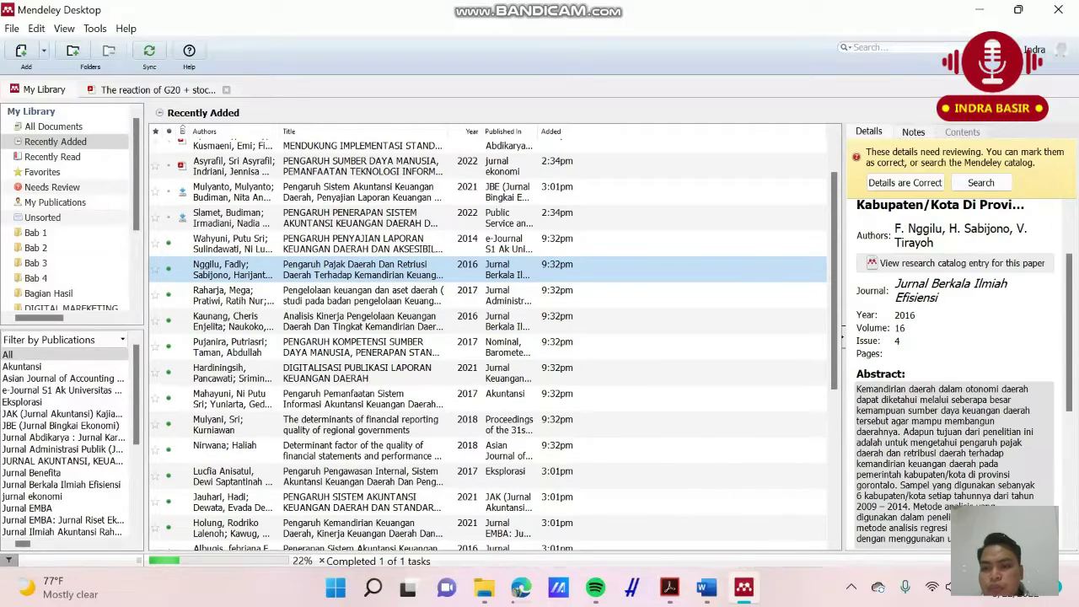
{"action": "left_click", "coordinate": [952, 456]}
{"action": "scroll", "coordinate": [952, 455], "scroll_direction": "down", "scroll_amount": 8}
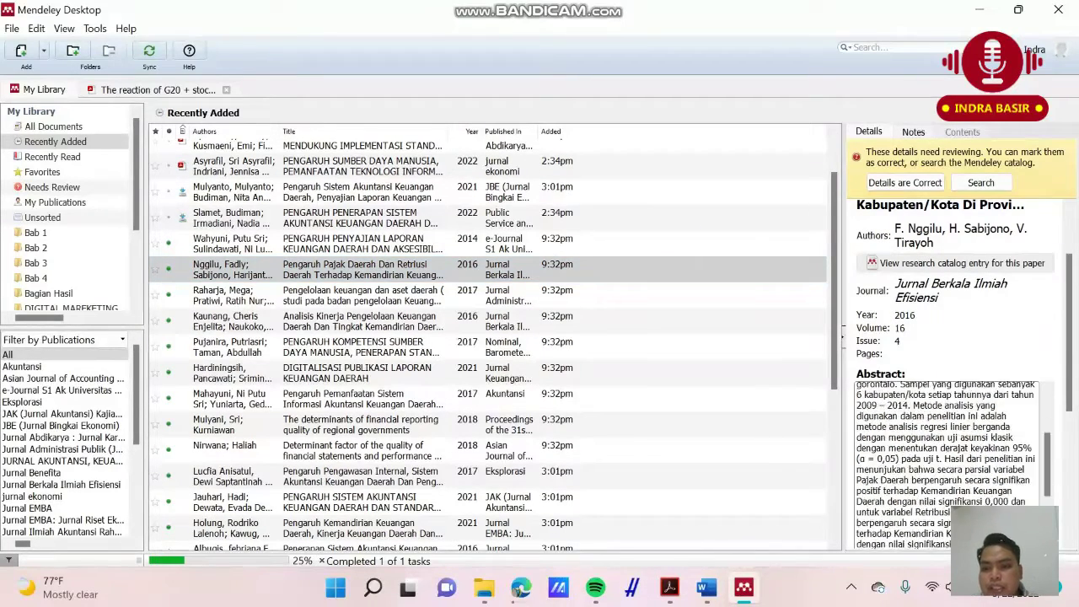
{"action": "scroll", "coordinate": [953, 337], "scroll_direction": "up", "scroll_amount": 2}
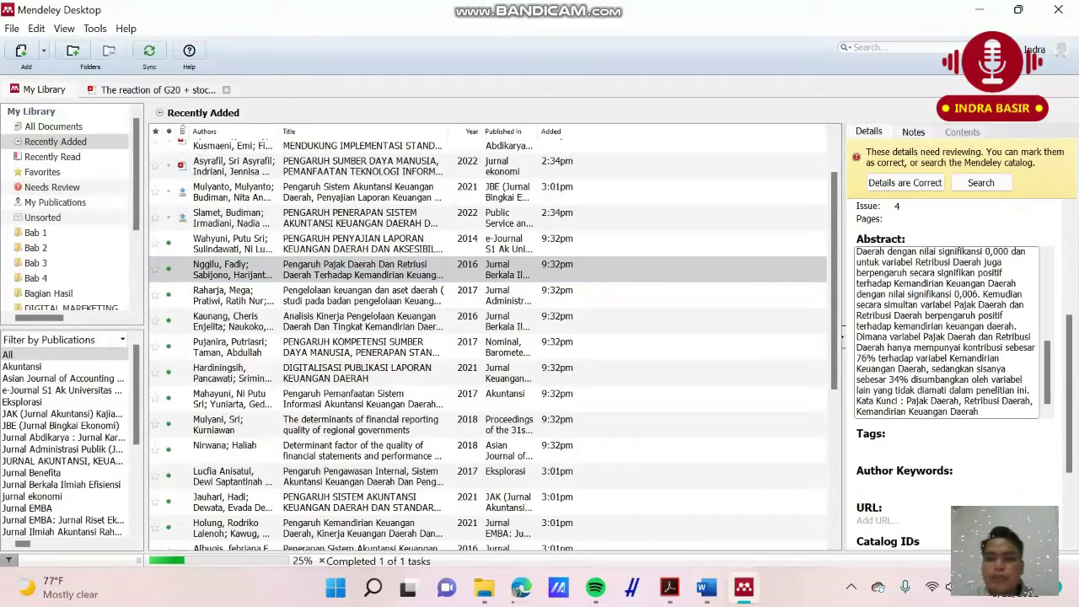
{"action": "scroll", "coordinate": [952, 354], "scroll_direction": "up", "scroll_amount": 5}
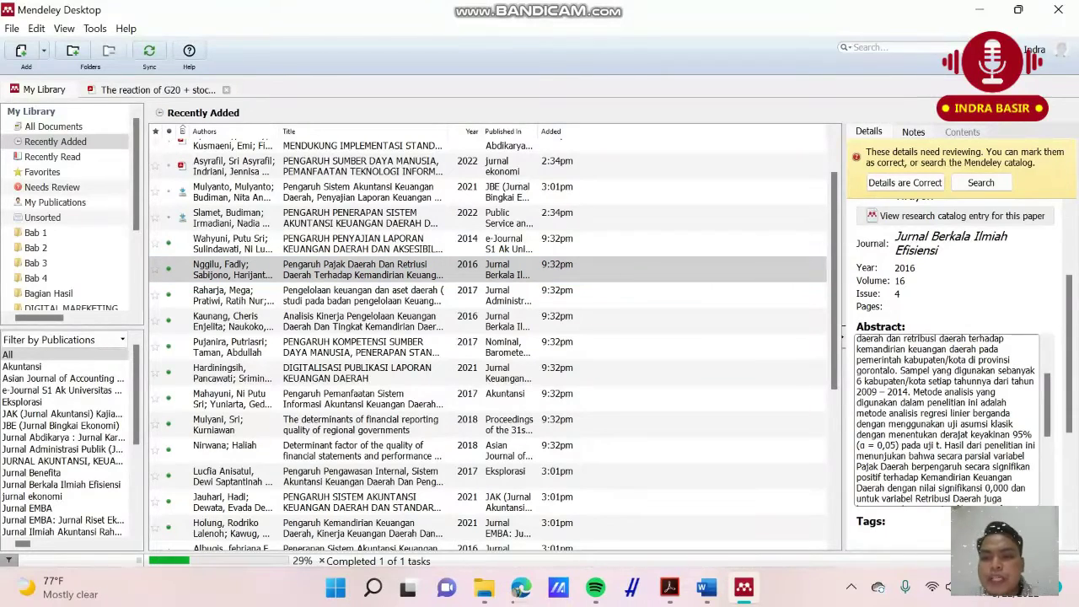
{"action": "scroll", "coordinate": [953, 354], "scroll_direction": "up", "scroll_amount": 3}
{"action": "scroll", "coordinate": [909, 449], "scroll_direction": "up", "scroll_amount": 1}
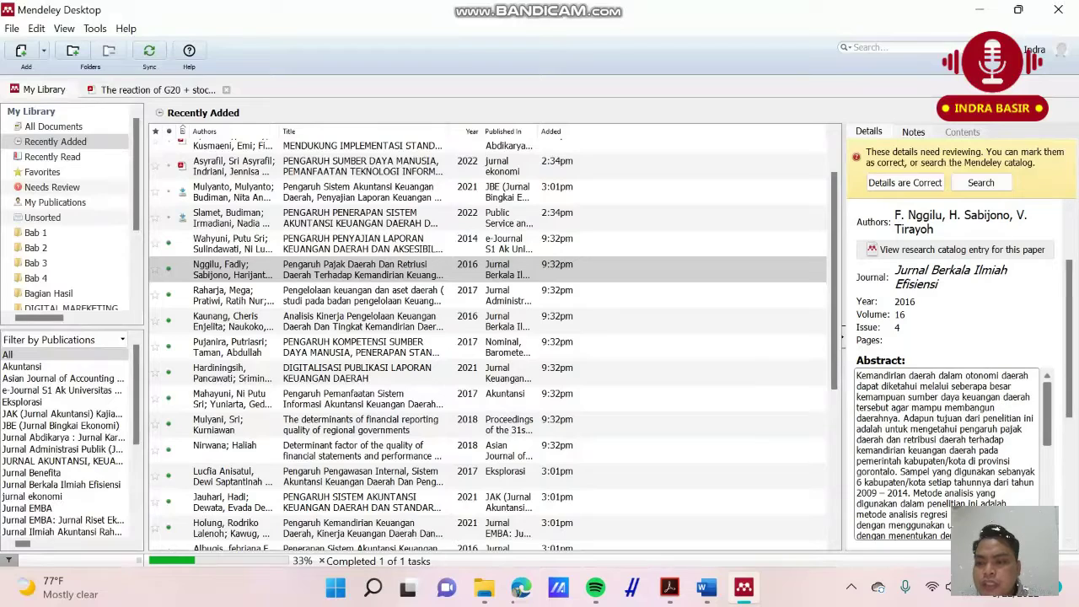
{"action": "scroll", "coordinate": [909, 449], "scroll_direction": "down", "scroll_amount": 6}
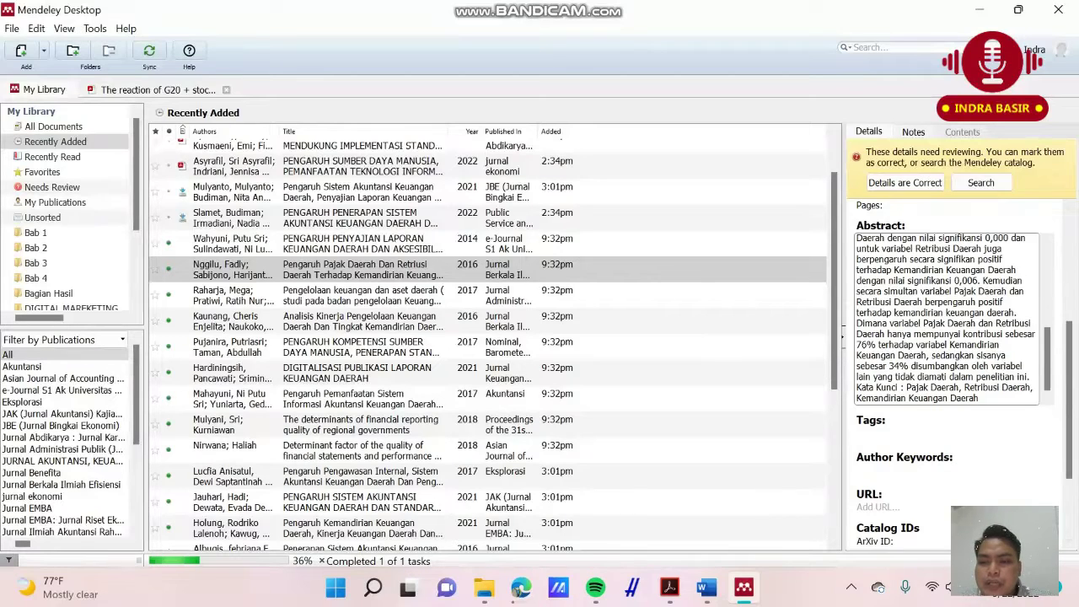
{"action": "scroll", "coordinate": [488, 337], "scroll_direction": "up", "scroll_amount": 2}
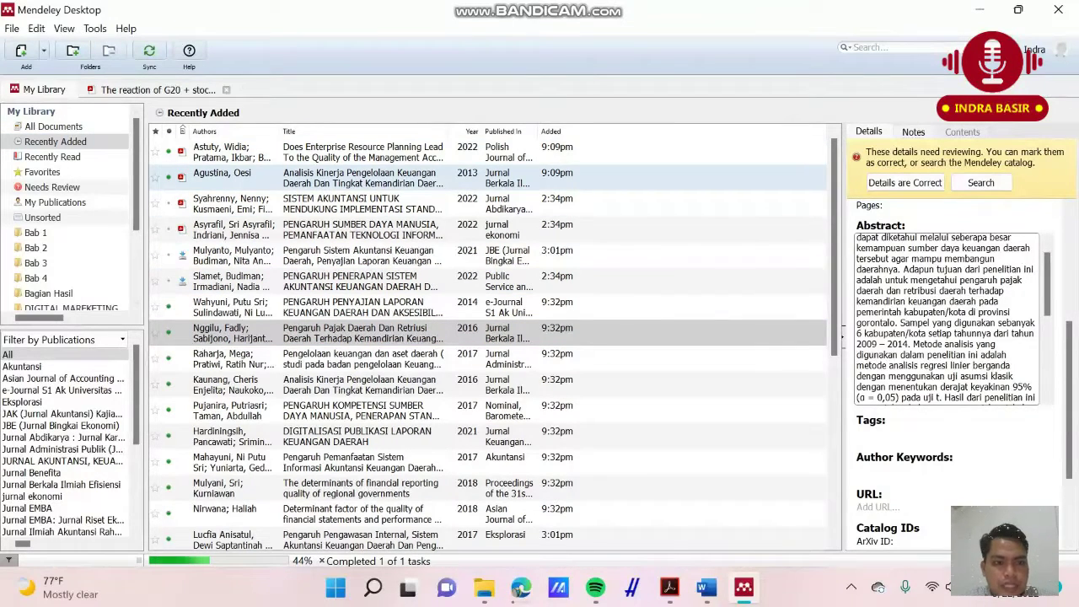
Open the PDF of the 2013 article "Analisis Kinerja Pengelolaan Keuangan Daerah Dan Tingkat Kemandirian Daerah" and read through its first pages
{"action": "double_click", "coordinate": [362, 178]}
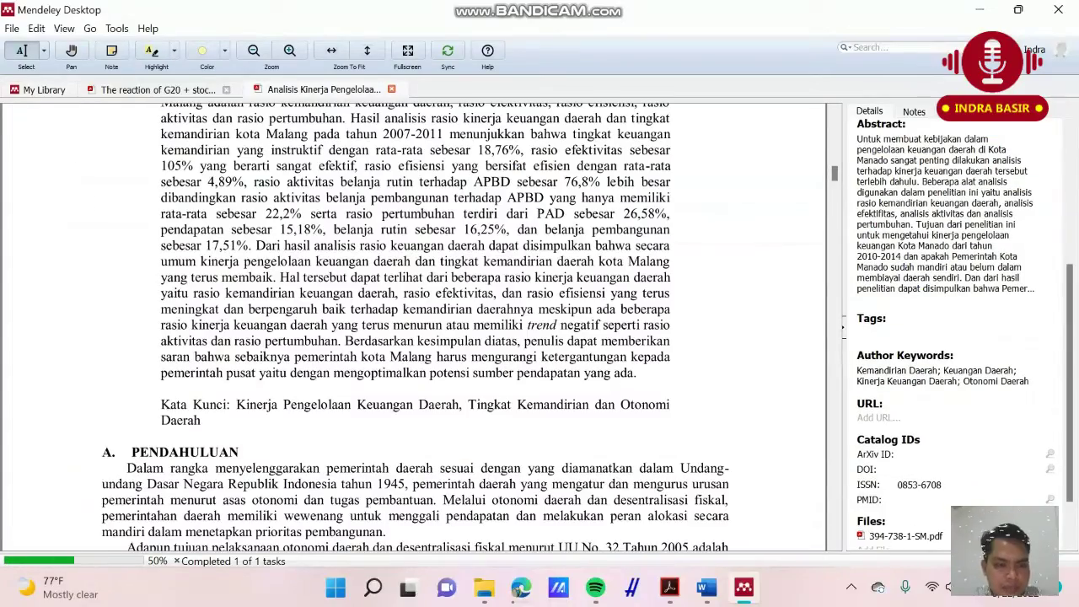
{"action": "scroll", "coordinate": [413, 327], "scroll_direction": "up", "scroll_amount": 4}
{"action": "scroll", "coordinate": [413, 327], "scroll_direction": "down", "scroll_amount": 11}
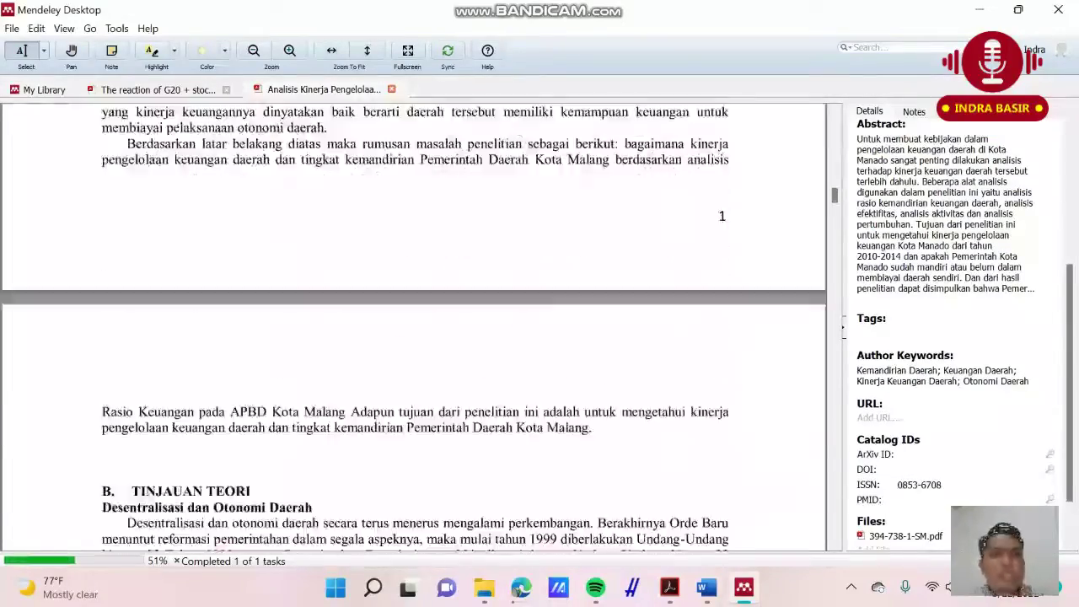
{"action": "scroll", "coordinate": [413, 327], "scroll_direction": "down", "scroll_amount": 10}
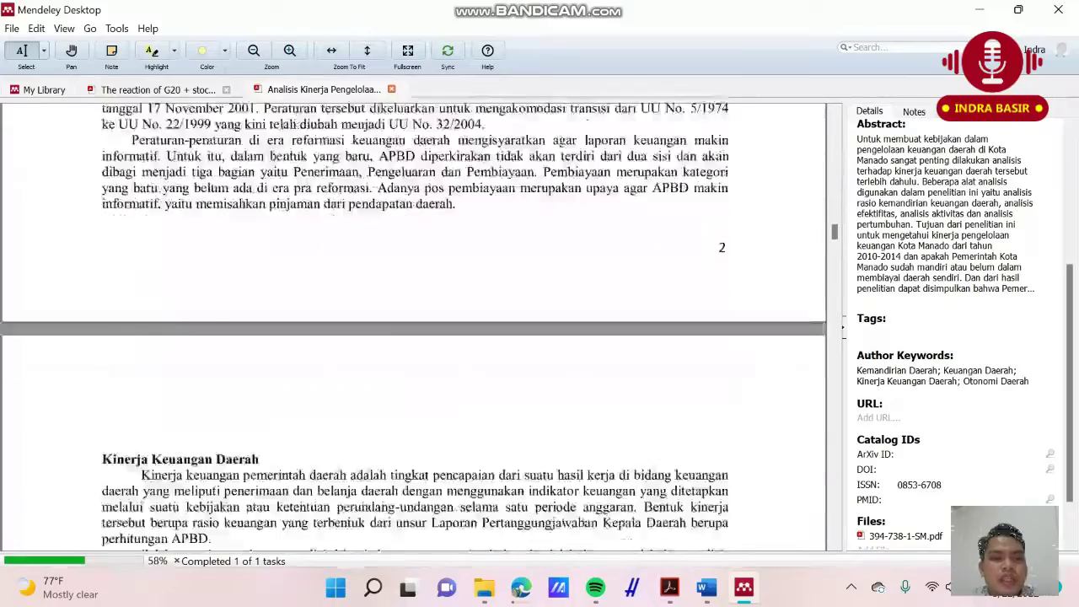
Skim the remaining pages of the open 2013 article PDF and return to the library's document list
{"action": "scroll", "coordinate": [413, 327], "scroll_direction": "down", "scroll_amount": 12}
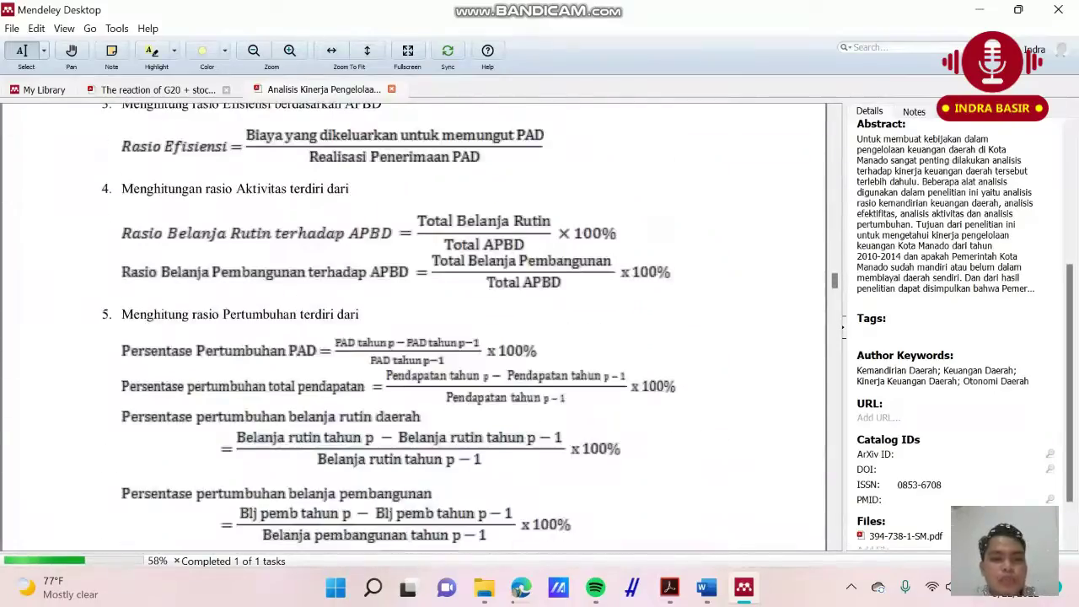
{"action": "scroll", "coordinate": [413, 328], "scroll_direction": "down", "scroll_amount": 15}
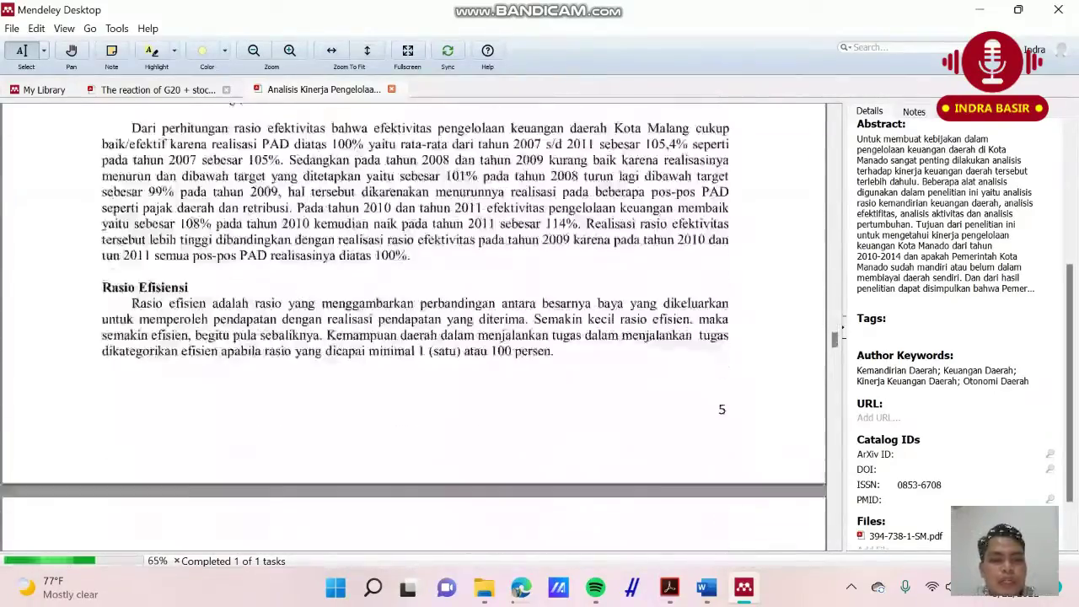
{"action": "scroll", "coordinate": [413, 327], "scroll_direction": "down", "scroll_amount": 8}
{"action": "left_click", "coordinate": [38, 90]}
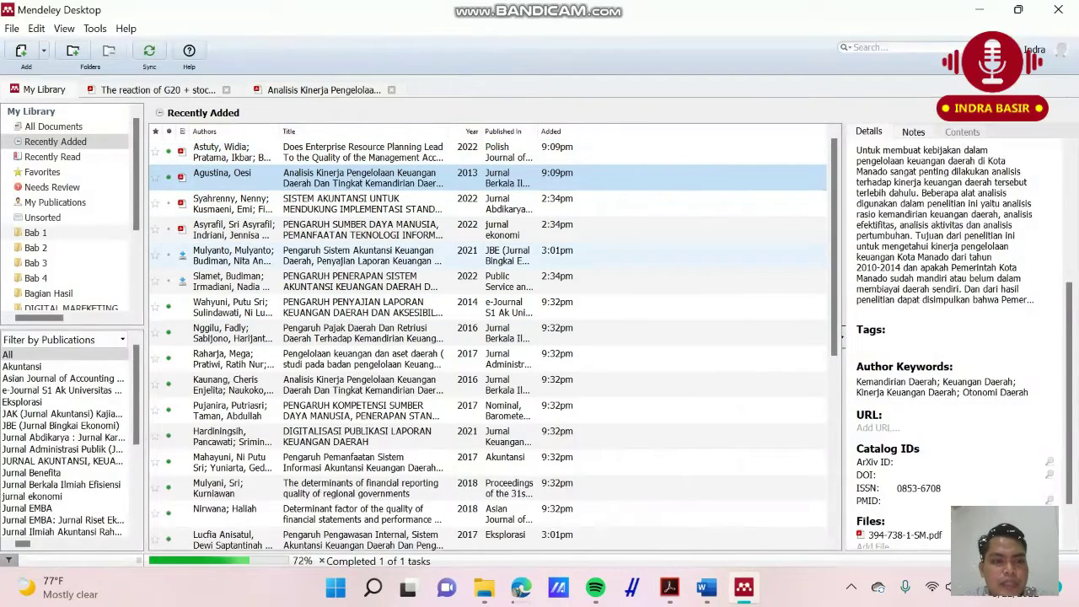
Read the full abstract of the 2014 e-Journal S1 Ak article, and view the "PENGARUH PENERAPAN SISTEM AKUNTANSI KEUANGAN DAERAH" PDF before returning to the library
{"action": "left_click", "coordinate": [363, 308]}
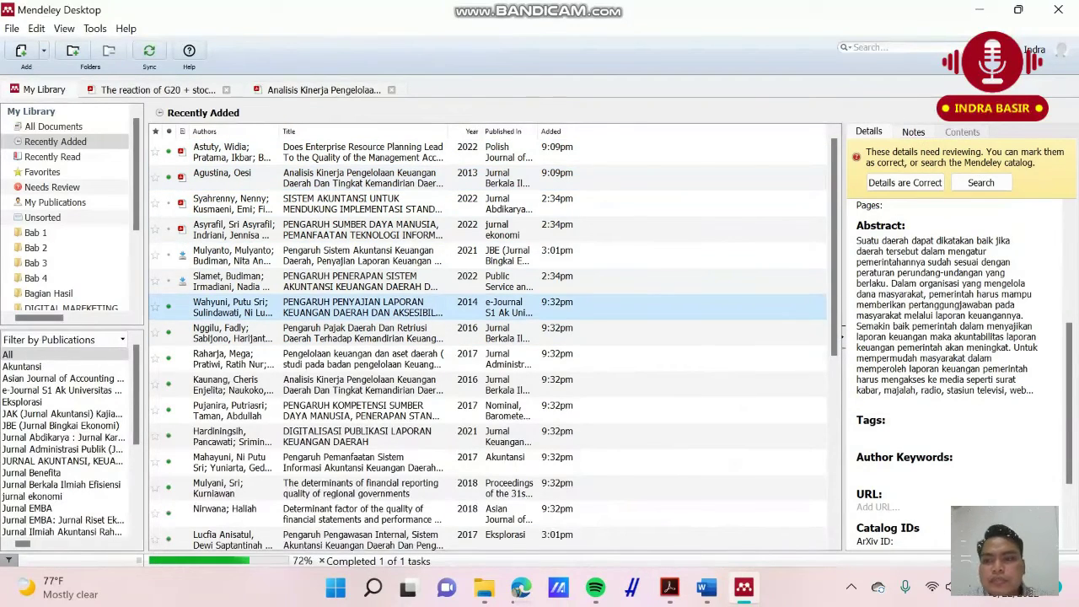
{"action": "left_click", "coordinate": [947, 316]}
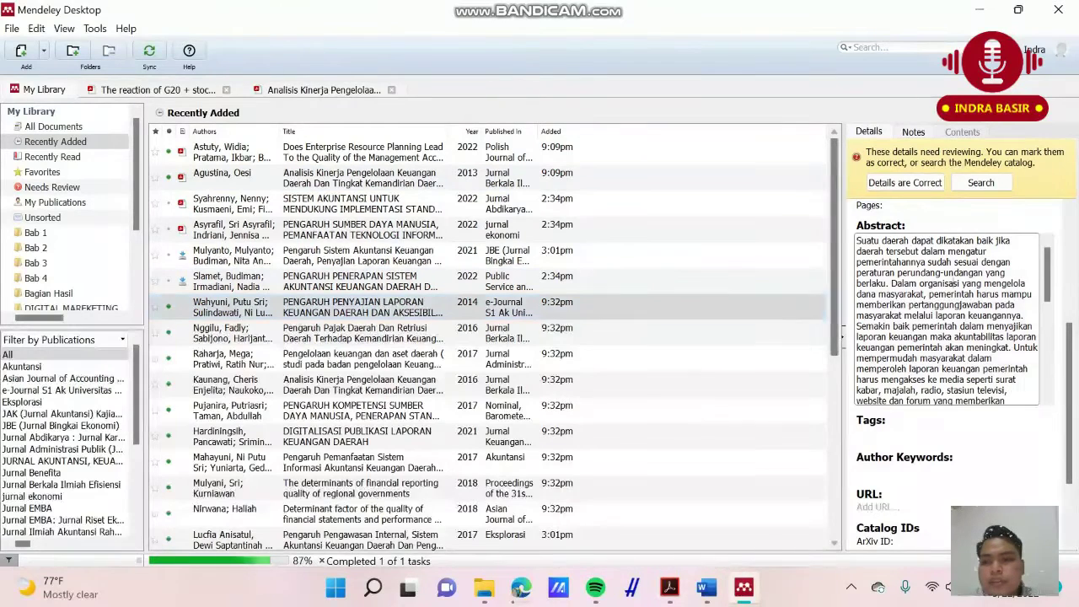
{"action": "scroll", "coordinate": [947, 316], "scroll_direction": "down", "scroll_amount": 8}
{"action": "scroll", "coordinate": [948, 316], "scroll_direction": "up", "scroll_amount": 8}
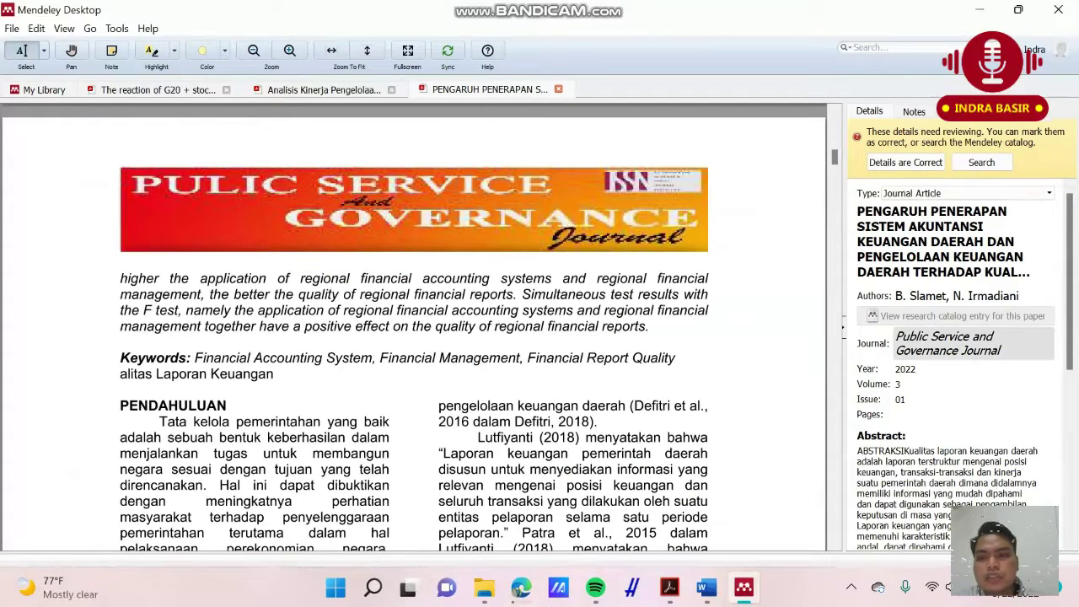
{"action": "left_click", "coordinate": [43, 89]}
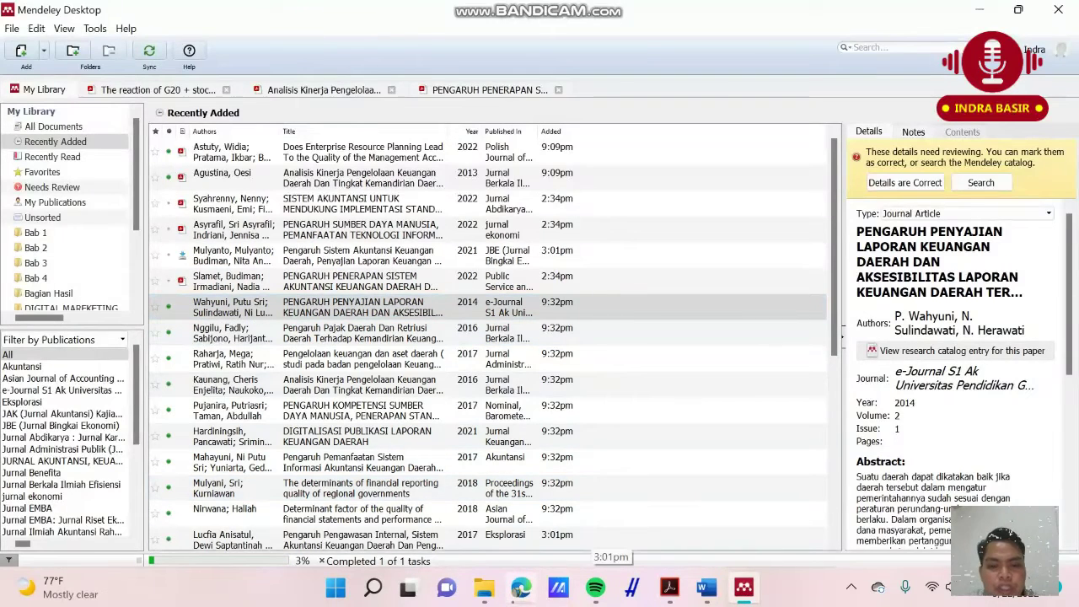
Switch to the Edge browser, look through the open Mendeley tabs and reload the Reference Manager article reader page
{"action": "left_click", "coordinate": [521, 587]}
{"action": "left_click", "coordinate": [337, 13]}
{"action": "left_click", "coordinate": [438, 13]}
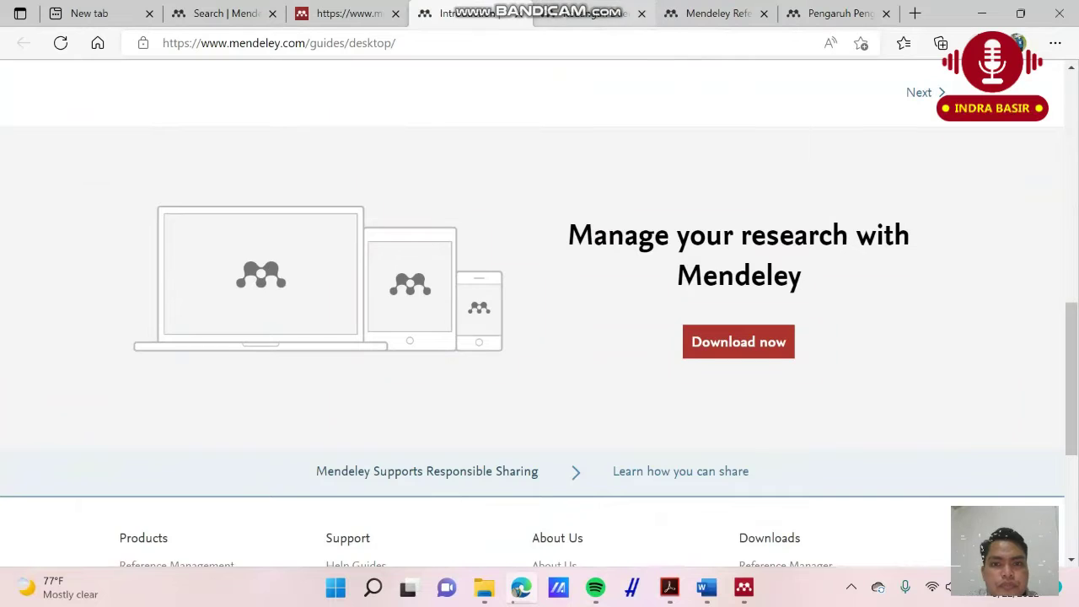
{"action": "left_click", "coordinate": [585, 14]}
{"action": "left_click", "coordinate": [718, 14]}
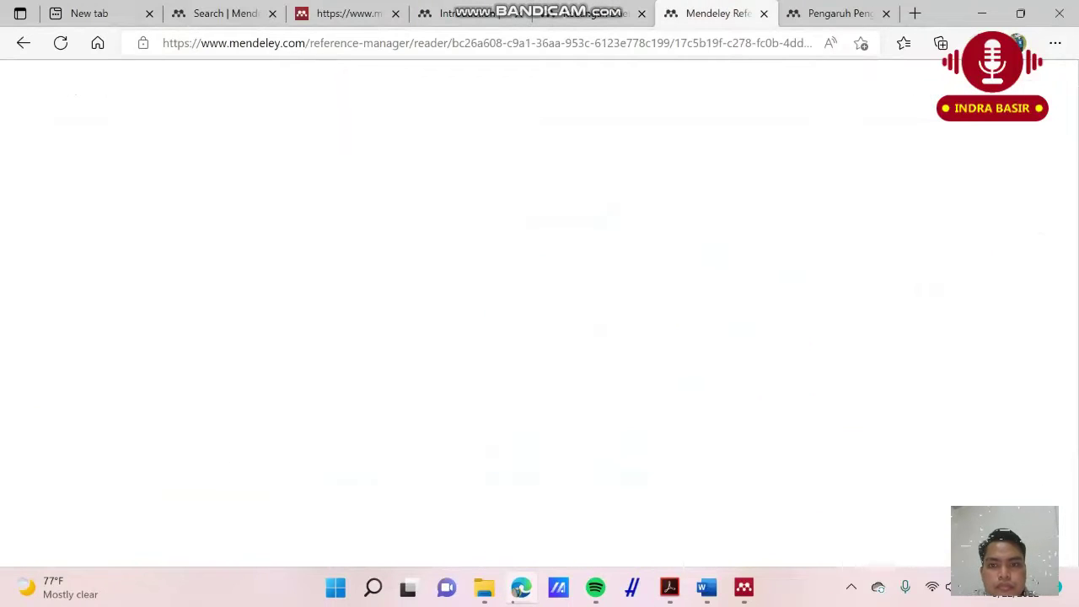
{"action": "left_click", "coordinate": [61, 42]}
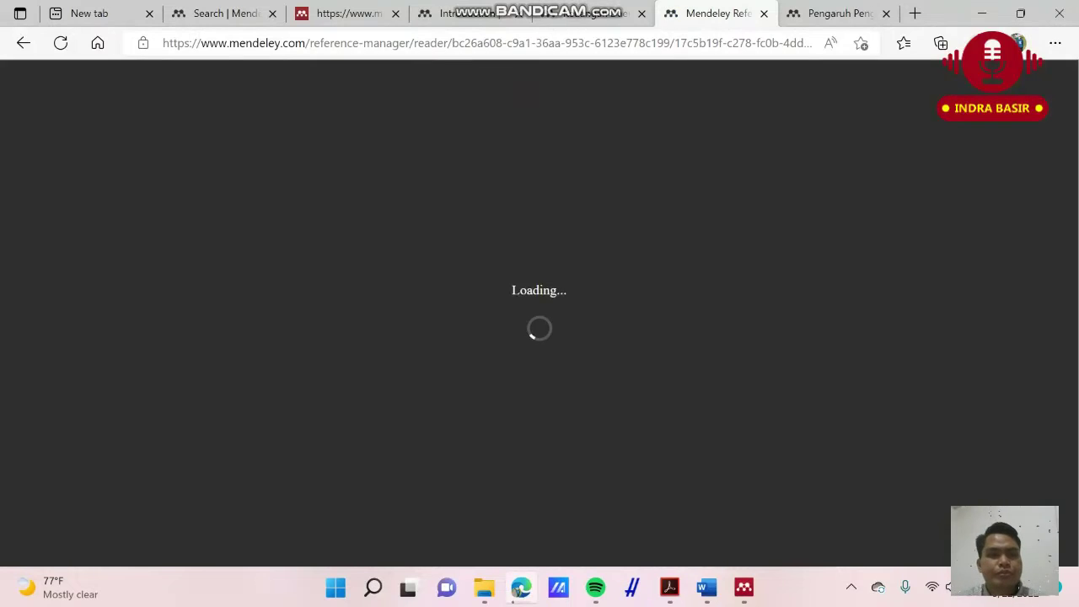
Review the Mendeley catalogue page of the 2017 article "Pengaruh Pengawasan Internal, Sistem Akuntansi Keuangan Daerah Dan Pengelolaan Keuangan Daerah"
{"action": "left_click", "coordinate": [593, 13]}
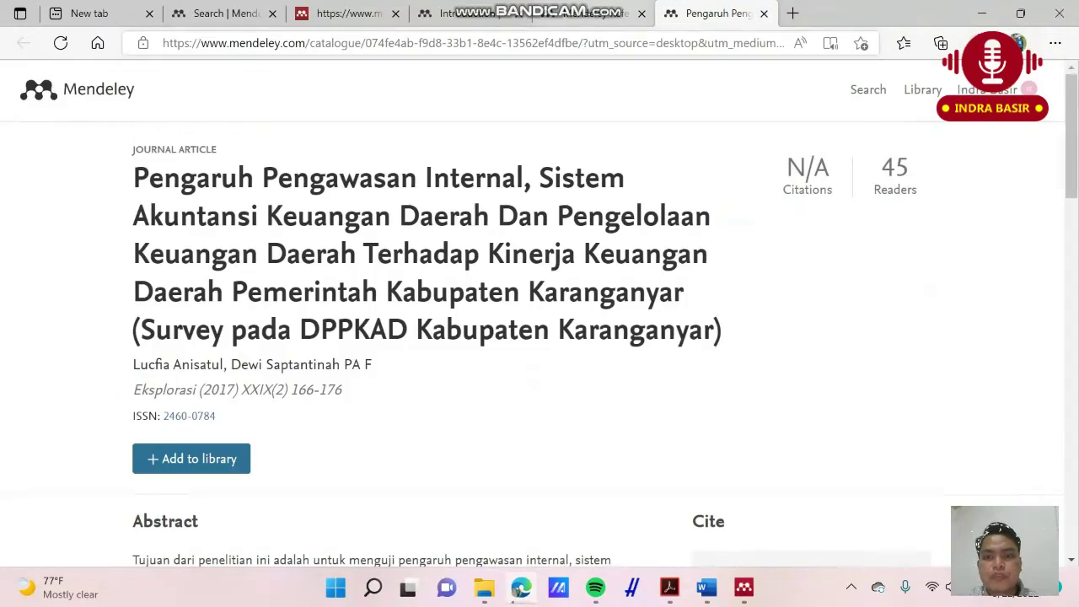
{"action": "scroll", "coordinate": [539, 337], "scroll_direction": "down", "scroll_amount": 3}
{"action": "scroll", "coordinate": [540, 337], "scroll_direction": "down", "scroll_amount": 1}
{"action": "scroll", "coordinate": [540, 337], "scroll_direction": "up", "scroll_amount": 4}
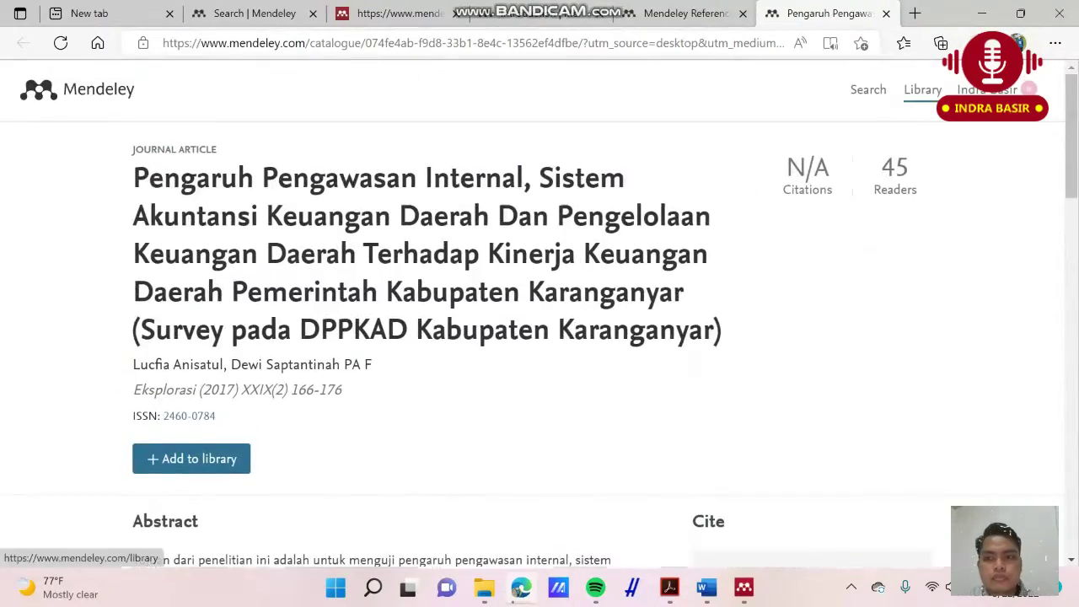
Open the online Mendeley library and look through the All References list from the newest to the oldest entries
{"action": "left_click", "coordinate": [923, 89]}
{"action": "scroll", "coordinate": [539, 337], "scroll_direction": "down", "scroll_amount": 7}
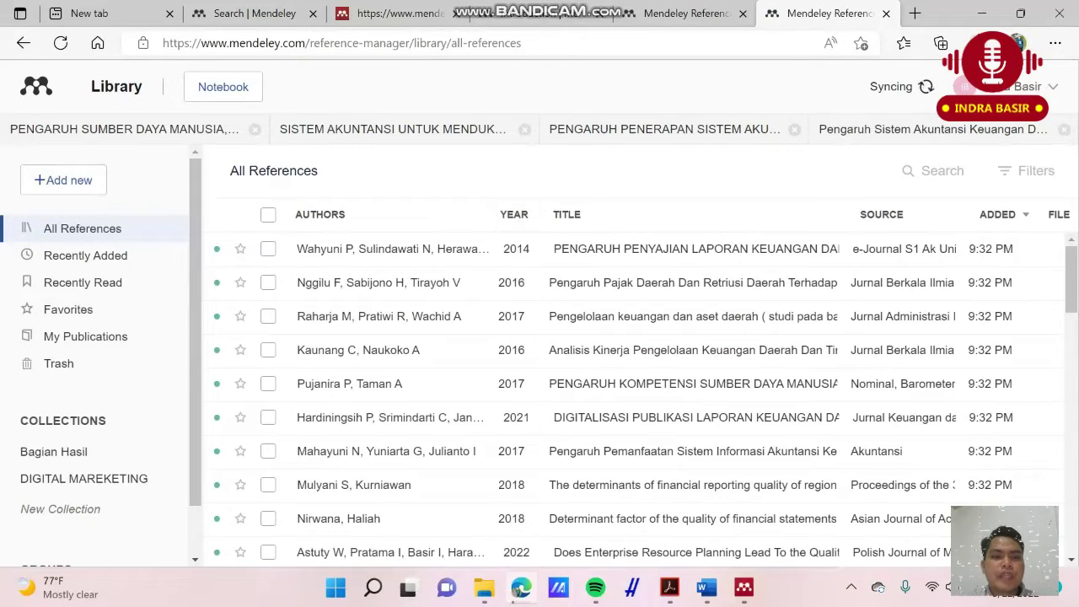
{"action": "scroll", "coordinate": [632, 396], "scroll_direction": "down", "scroll_amount": 10}
{"action": "scroll", "coordinate": [633, 396], "scroll_direction": "down", "scroll_amount": 3}
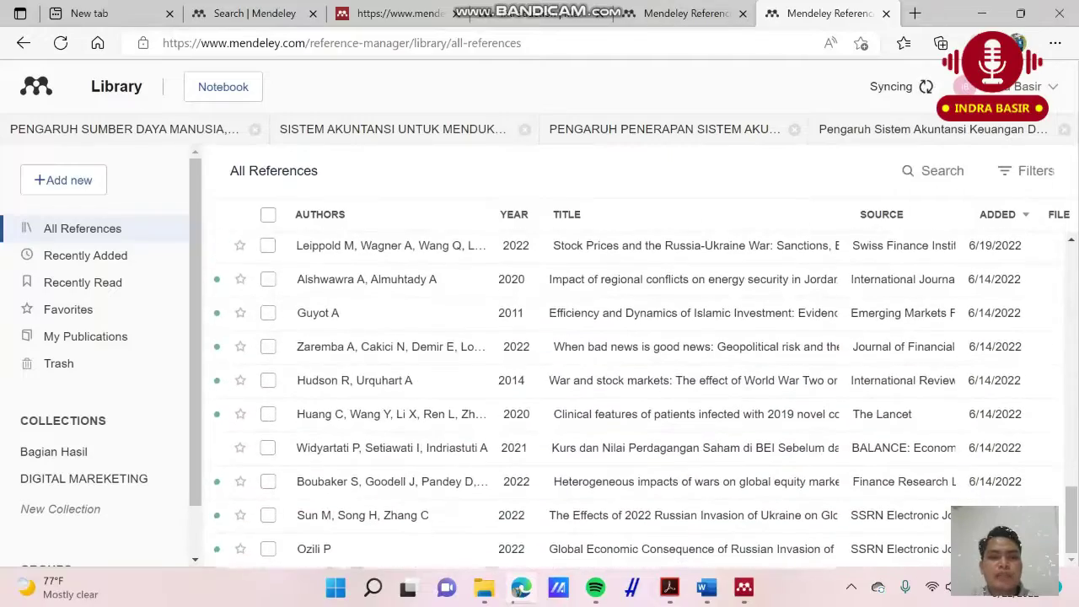
{"action": "scroll", "coordinate": [633, 396], "scroll_direction": "up", "scroll_amount": 10}
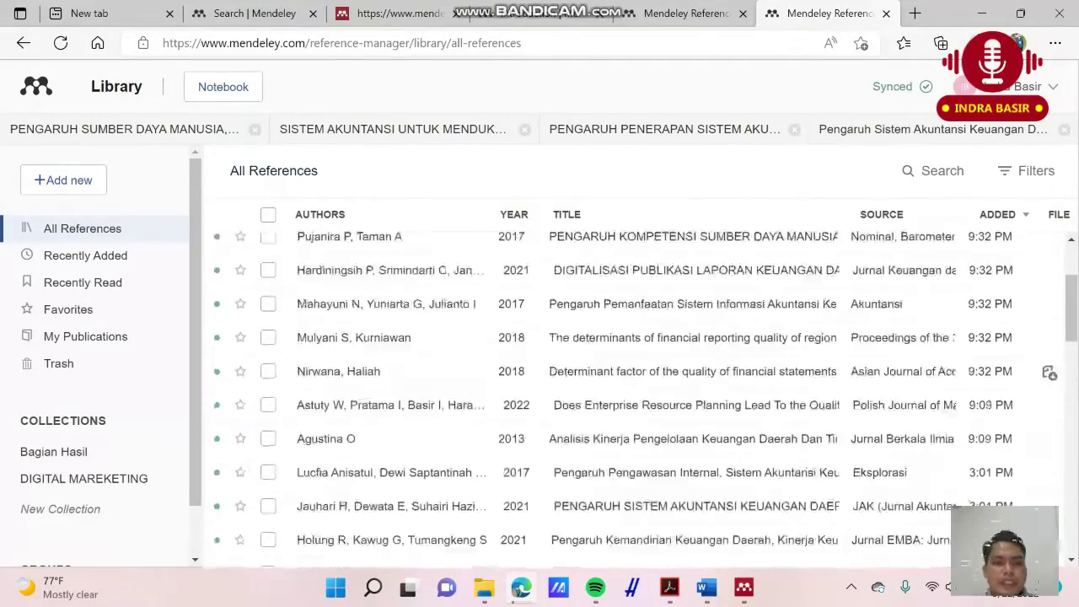
Open the details of the 2014 article "PENGARUH PENYAJIAN LAPORAN KEUANGAN DAERAH" and read its full abstract
{"action": "left_click", "coordinate": [694, 249]}
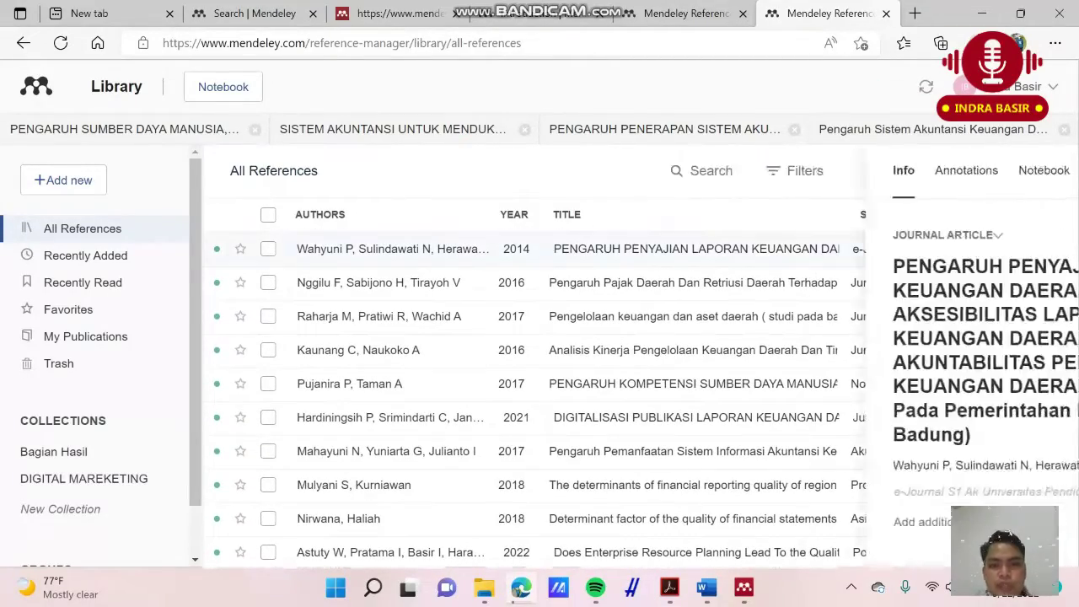
{"action": "scroll", "coordinate": [859, 354], "scroll_direction": "down", "scroll_amount": 4}
{"action": "scroll", "coordinate": [862, 376], "scroll_direction": "down", "scroll_amount": 4}
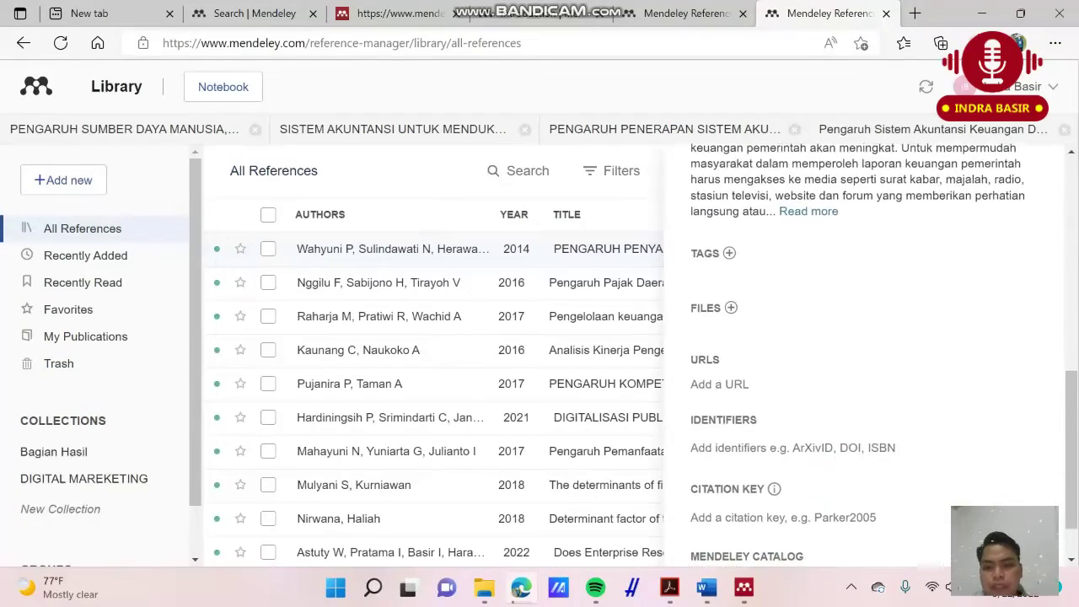
{"action": "scroll", "coordinate": [861, 376], "scroll_direction": "up", "scroll_amount": 4}
{"action": "left_click", "coordinate": [808, 464]}
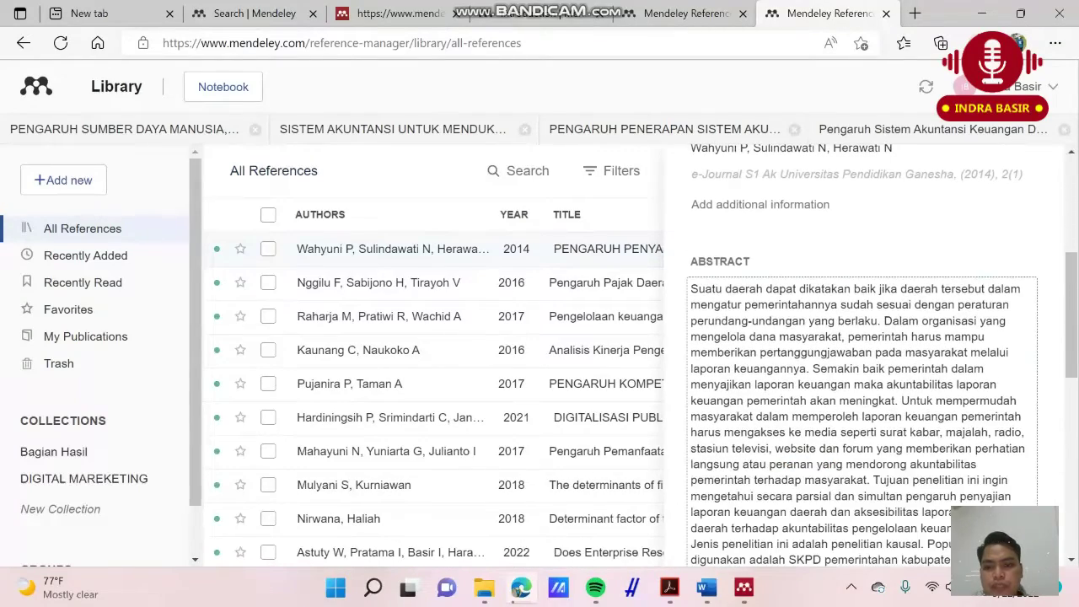
{"action": "scroll", "coordinate": [434, 396], "scroll_direction": "down", "scroll_amount": 3}
{"action": "scroll", "coordinate": [434, 397], "scroll_direction": "up", "scroll_amount": 3}
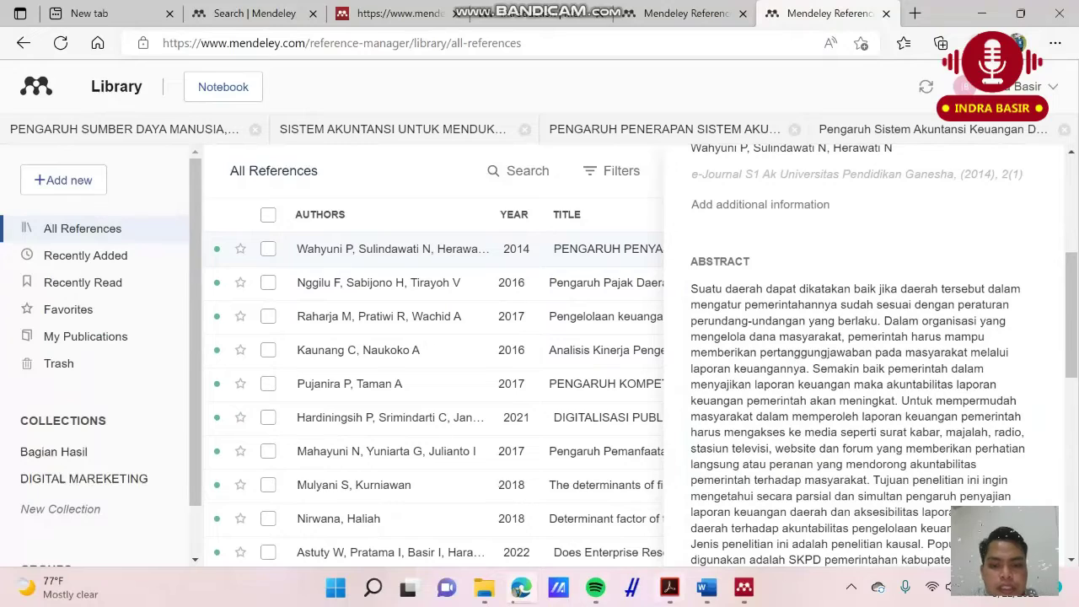
{"action": "scroll", "coordinate": [434, 396], "scroll_direction": "down", "scroll_amount": 2}
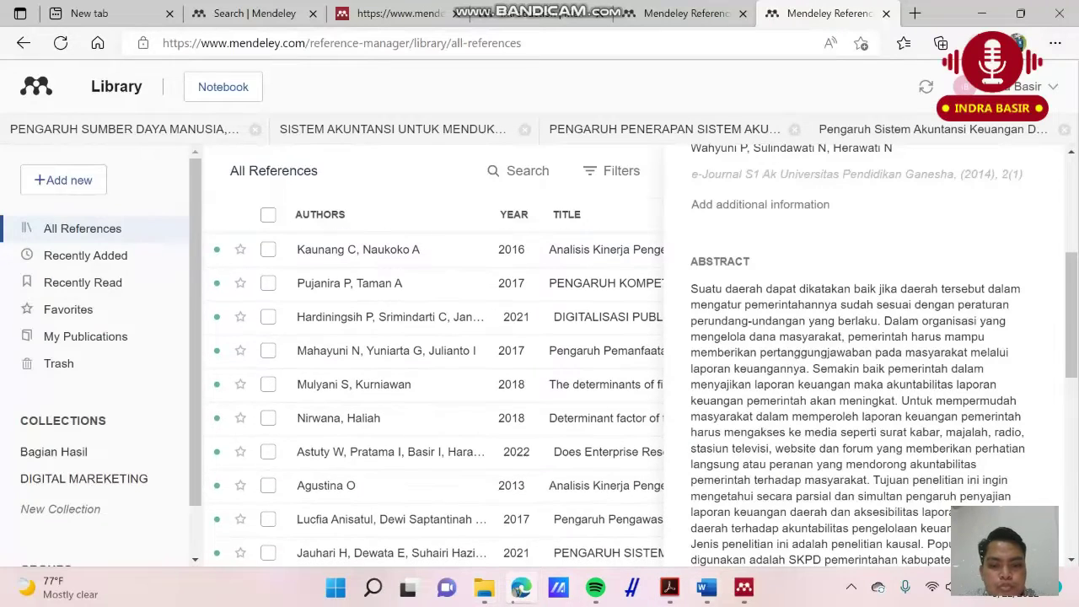
Check the Word document's citations and the Mendeley Desktop library, and return to the online library in Edge
{"action": "left_click", "coordinate": [669, 587]}
{"action": "left_click", "coordinate": [707, 587]}
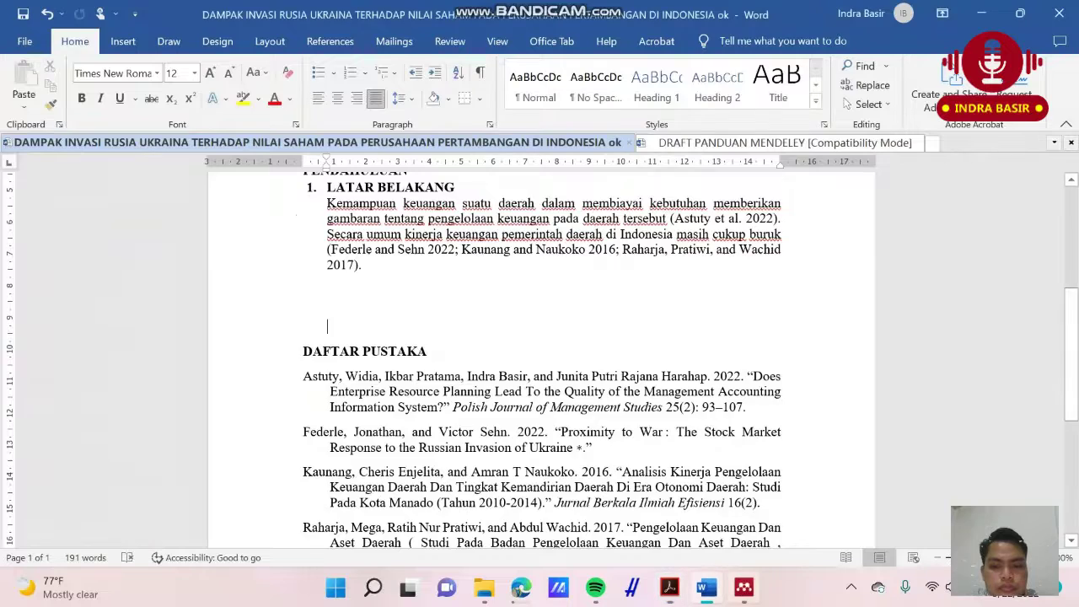
{"action": "left_click", "coordinate": [744, 587]}
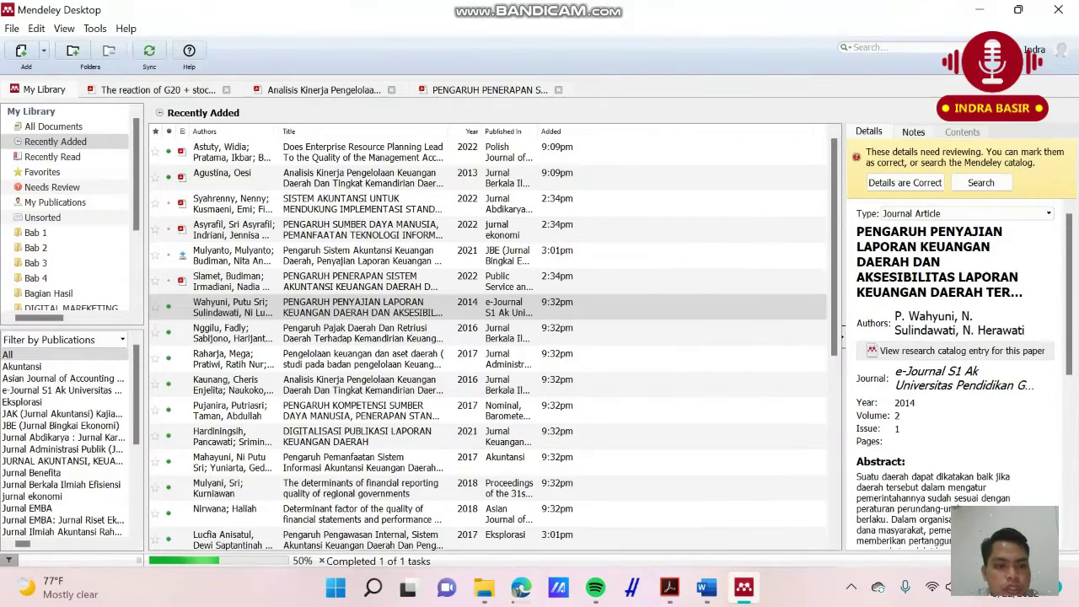
{"action": "left_click", "coordinate": [706, 587]}
{"action": "left_click", "coordinate": [521, 587]}
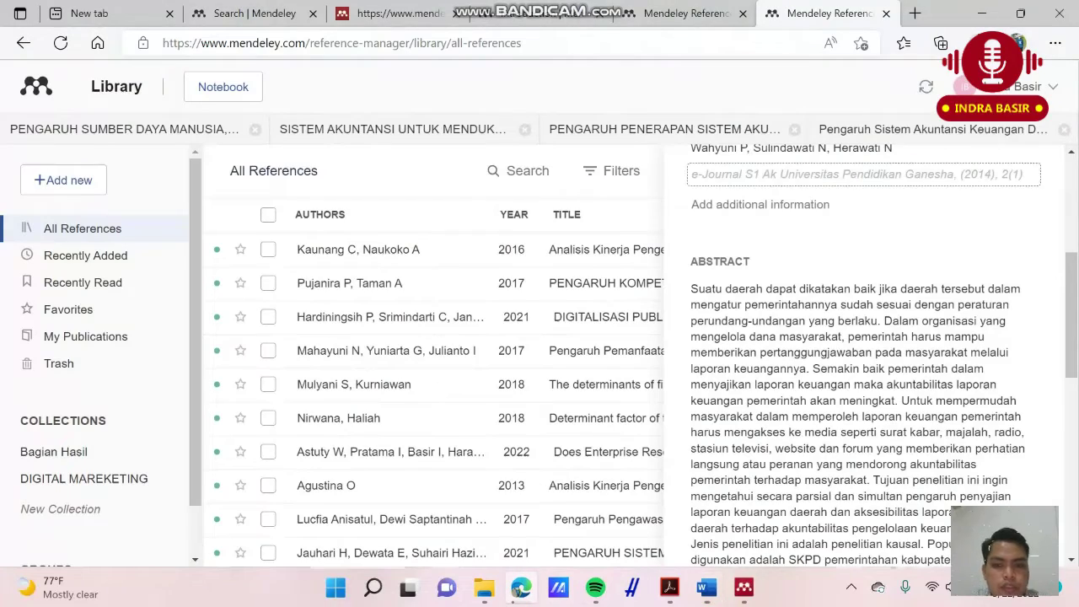
Examine the remaining detail fields of the 2014 article and look through the whole All References list
{"action": "scroll", "coordinate": [868, 354], "scroll_direction": "down", "scroll_amount": 5}
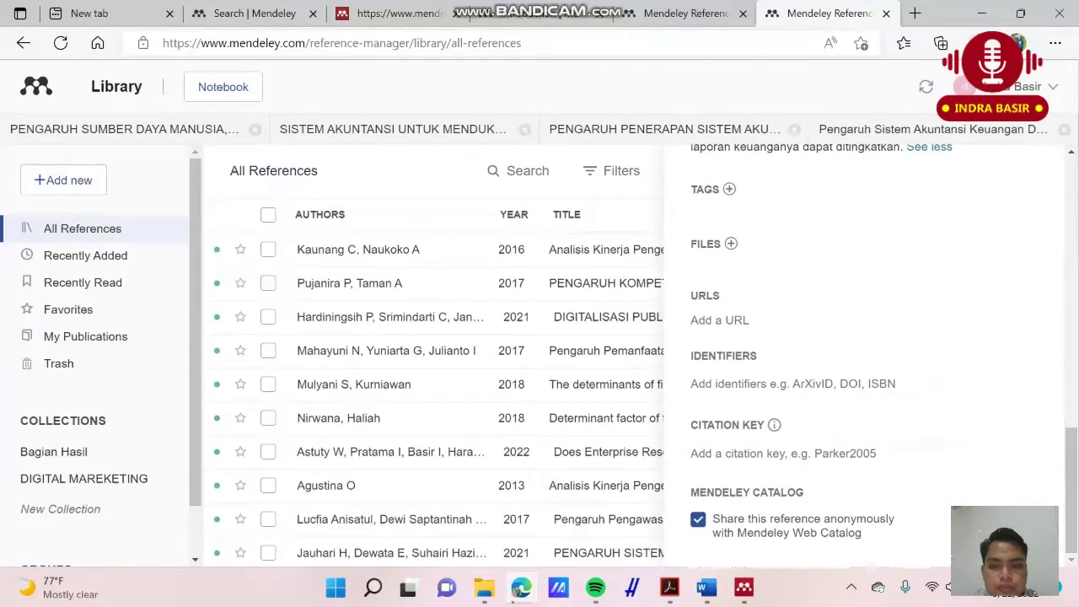
{"action": "scroll", "coordinate": [438, 396], "scroll_direction": "down", "scroll_amount": 4}
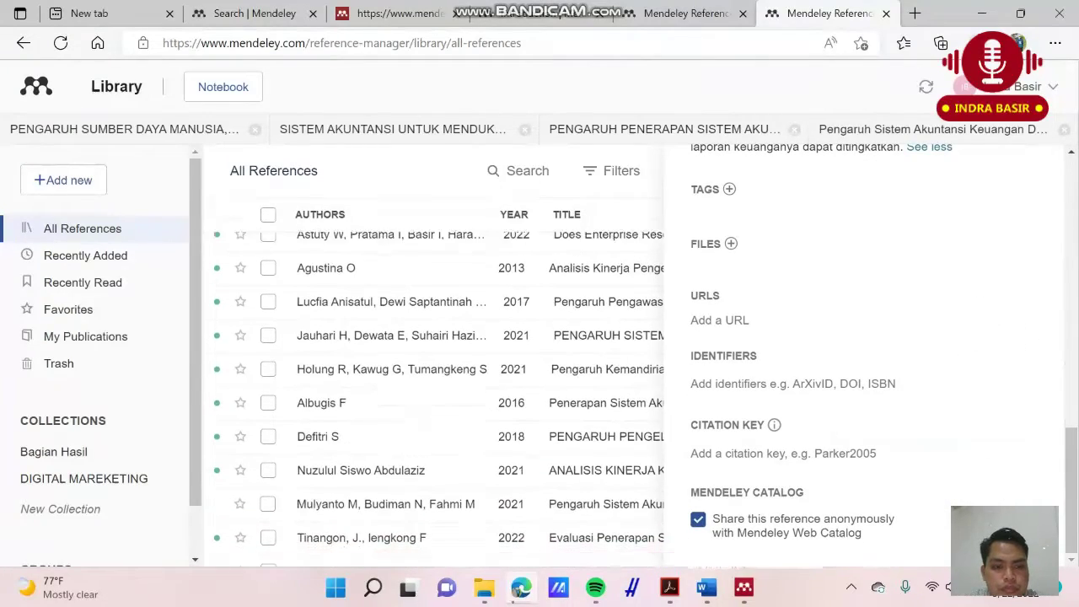
{"action": "scroll", "coordinate": [439, 396], "scroll_direction": "down", "scroll_amount": 7}
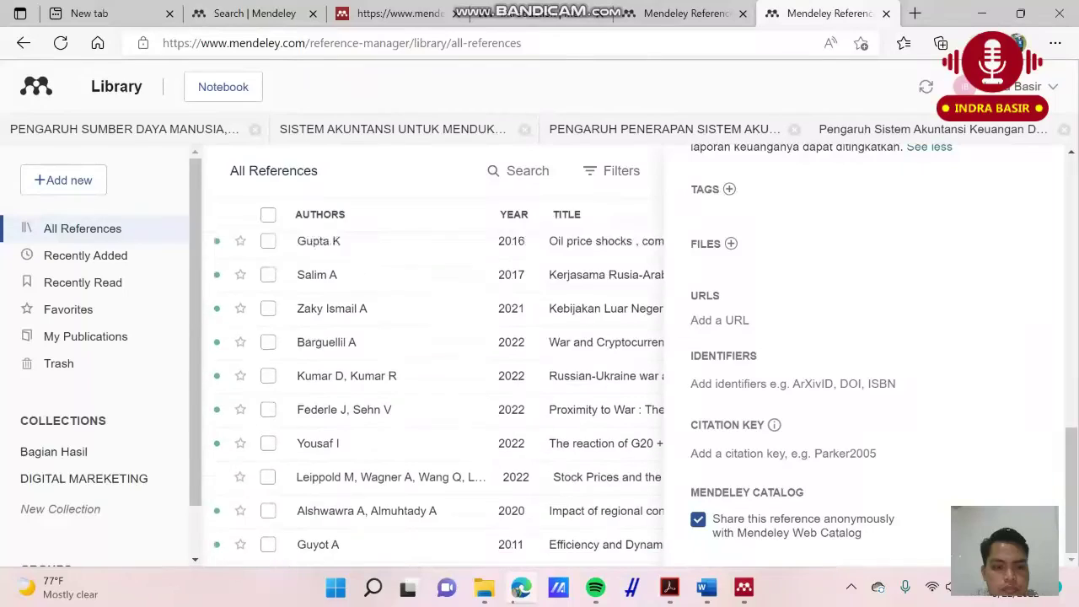
{"action": "scroll", "coordinate": [438, 396], "scroll_direction": "down", "scroll_amount": 3}
{"action": "scroll", "coordinate": [438, 396], "scroll_direction": "up", "scroll_amount": 12}
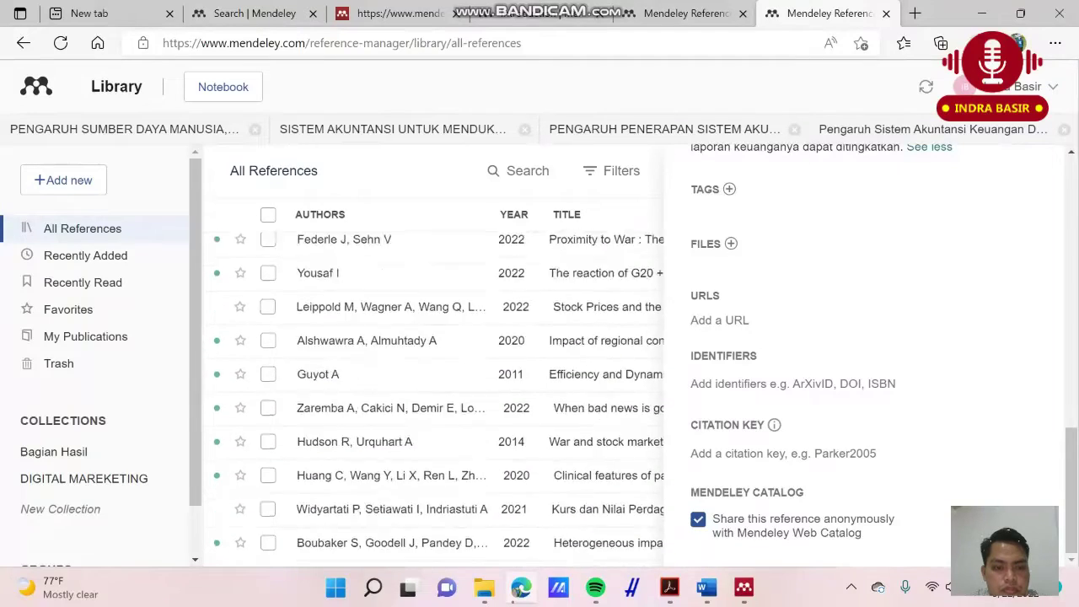
{"action": "scroll", "coordinate": [438, 397], "scroll_direction": "up", "scroll_amount": 3}
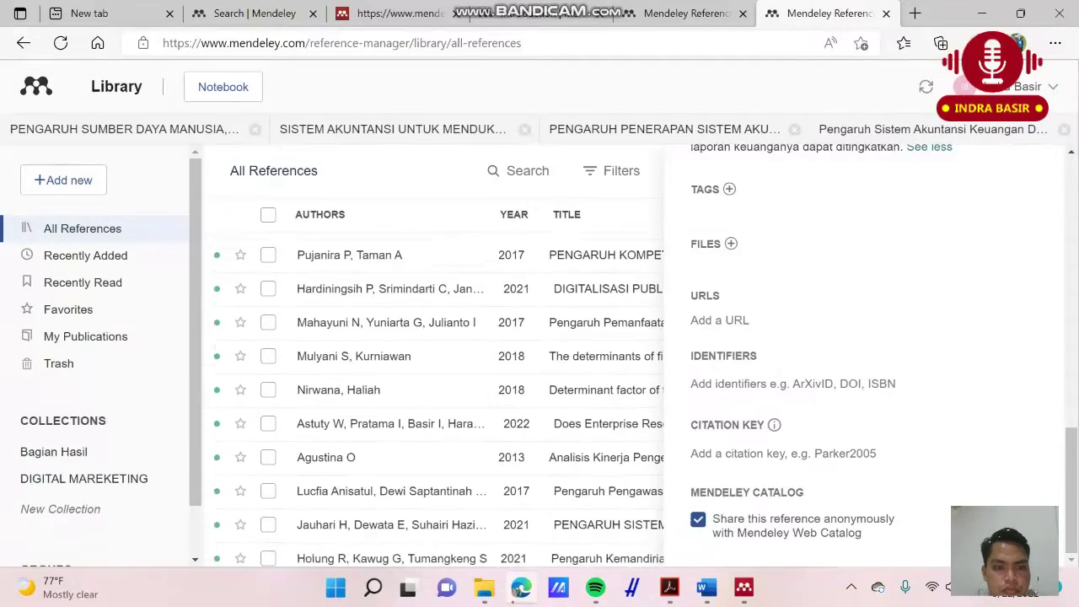
{"action": "scroll", "coordinate": [439, 396], "scroll_direction": "up", "scroll_amount": 2}
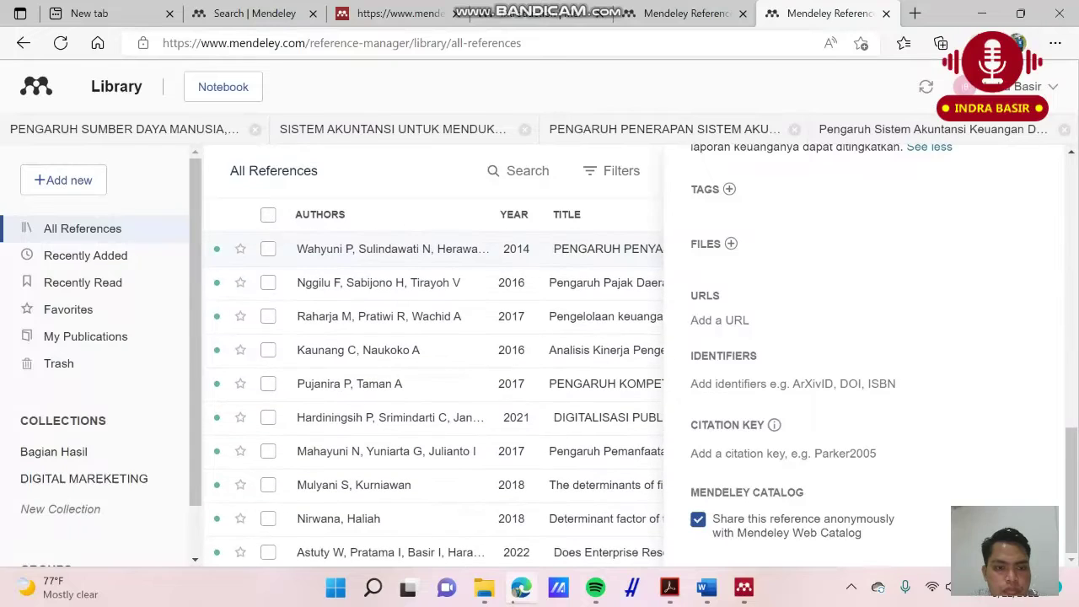
Examine the title, abstract and identifier fields of the 2016 article "Pengaruh Pajak Daerah Dan Retriusi Daerah Terhadap Kemandirian Keuangan Daerah"
{"action": "left_click", "coordinate": [439, 282]}
{"action": "scroll", "coordinate": [859, 354], "scroll_direction": "up", "scroll_amount": 10}
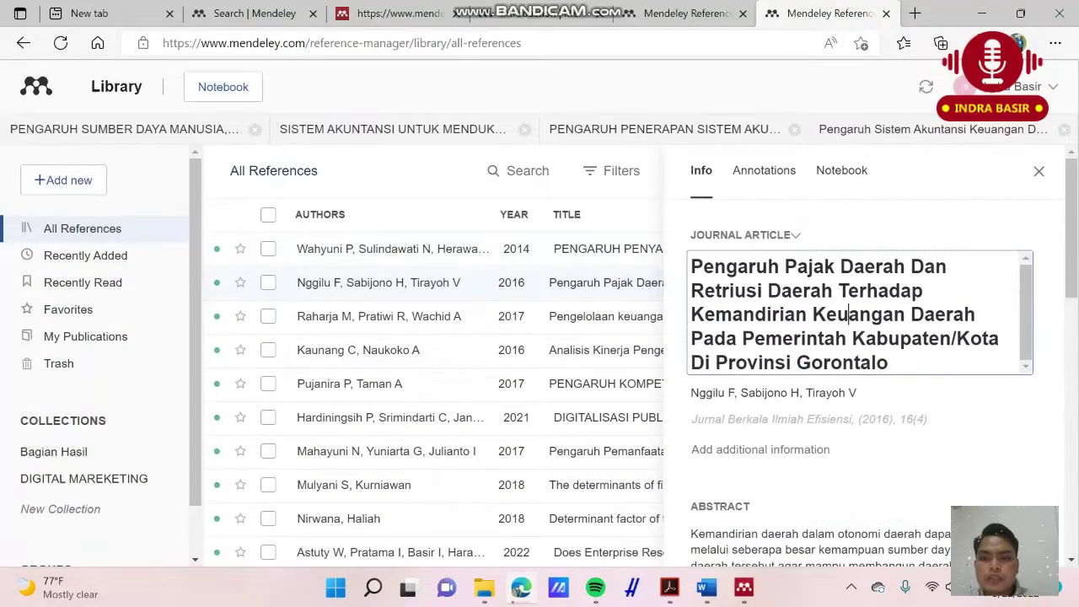
{"action": "scroll", "coordinate": [848, 314], "scroll_direction": "down", "scroll_amount": 10}
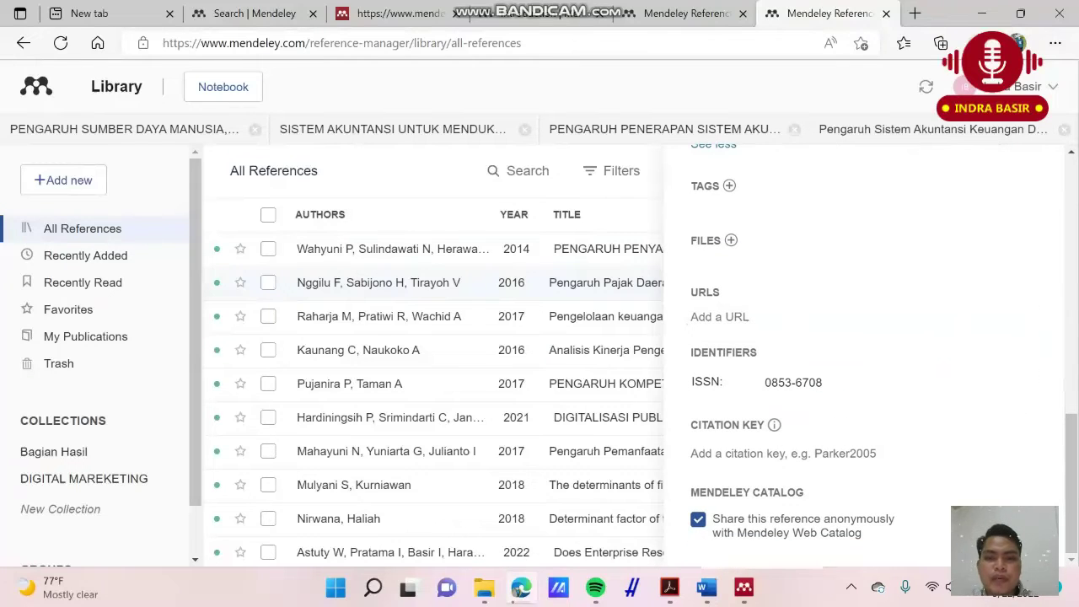
{"action": "left_click", "coordinate": [792, 382]}
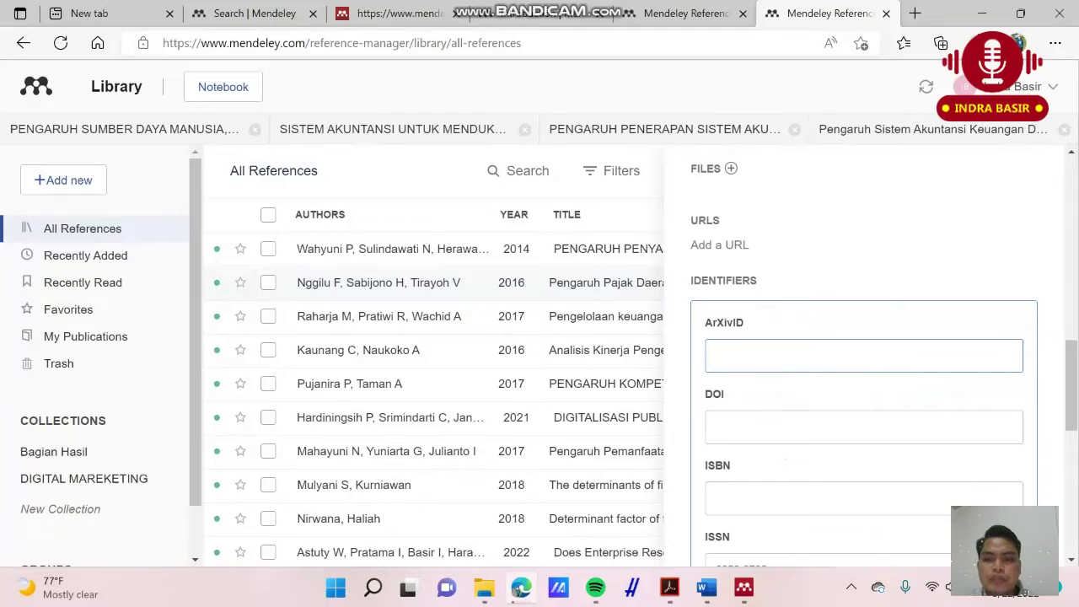
{"action": "left_click", "coordinate": [842, 272]}
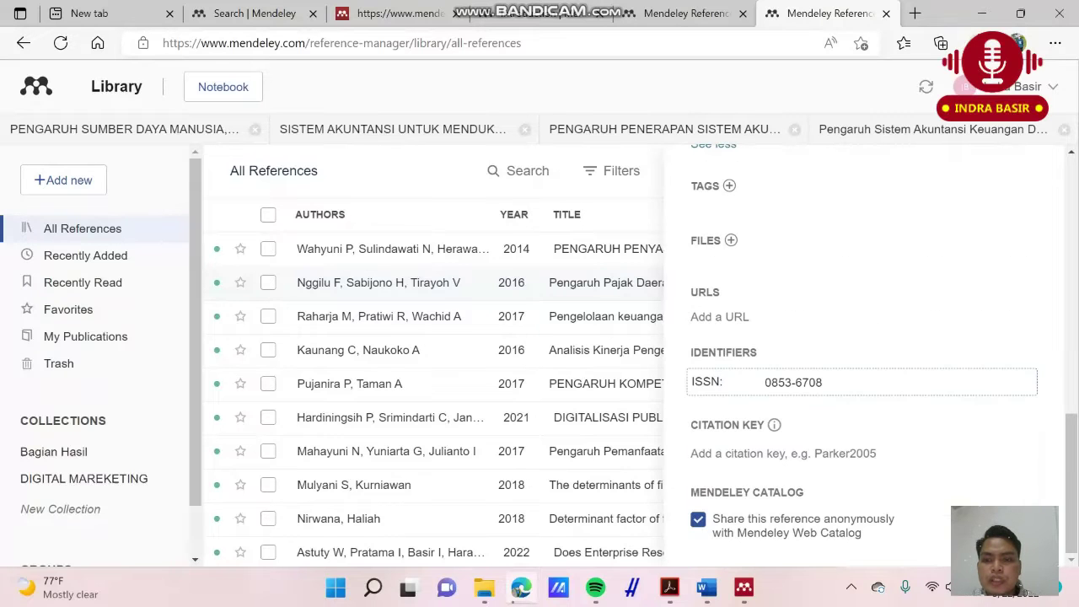
{"action": "scroll", "coordinate": [868, 354], "scroll_direction": "up", "scroll_amount": 10}
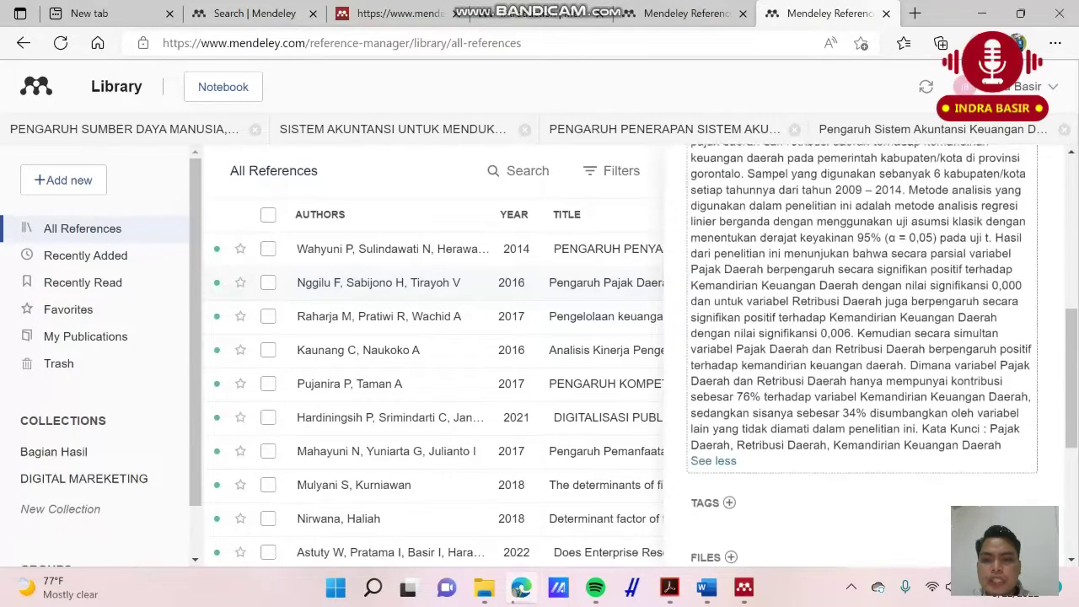
{"action": "left_click", "coordinate": [764, 338]}
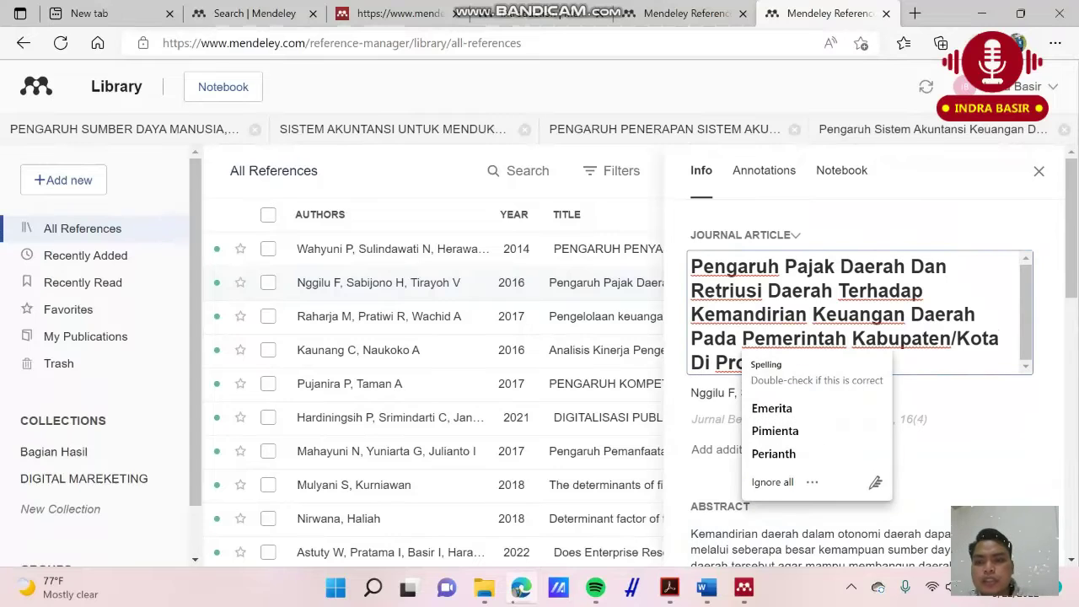
Search Google for the full title of the 2016 article "Pengaruh Pajak Daerah Dan Retriusi Daerah", using the suggested spelling "Retribusi"
{"action": "key", "text": "ctrl+a"}
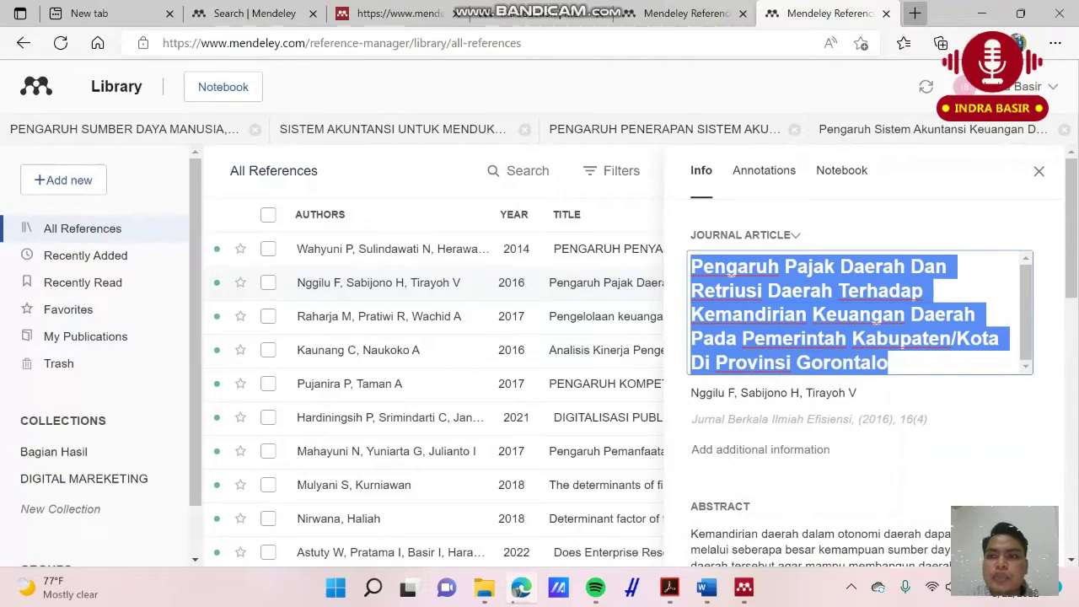
{"action": "key", "text": "ctrl+t"}
{"action": "left_click", "coordinate": [582, 70]}
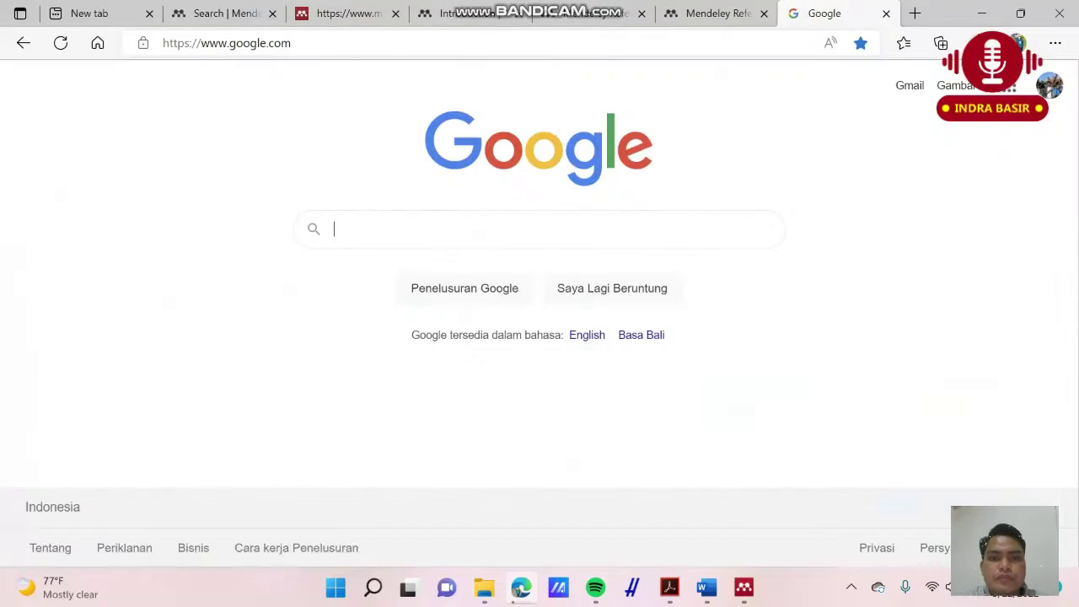
{"action": "key", "text": "ctrl+v"}
{"action": "key", "text": "Return"}
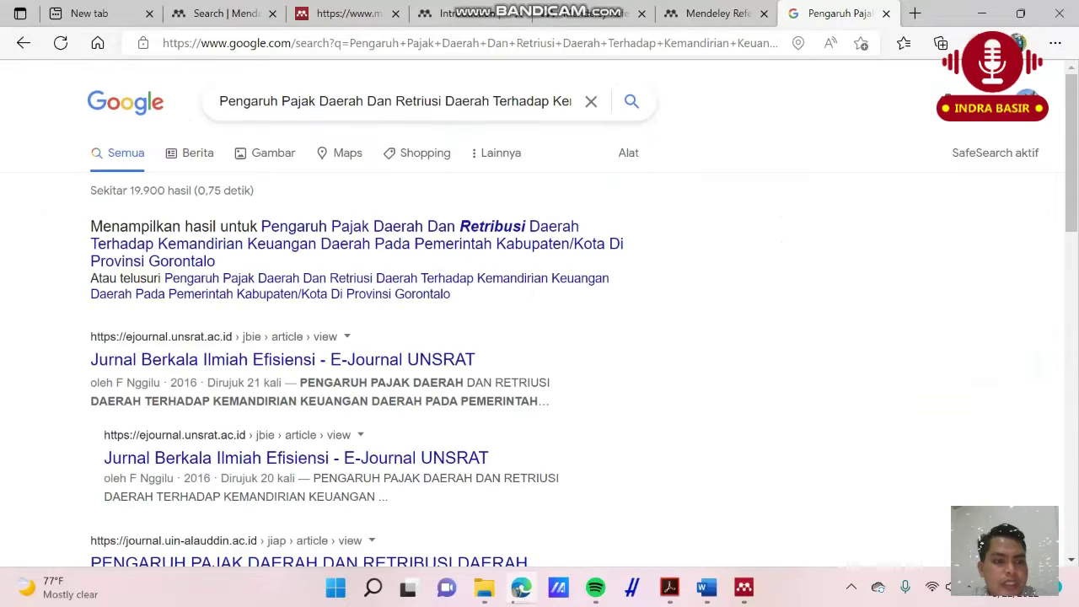
{"action": "left_click", "coordinate": [354, 244]}
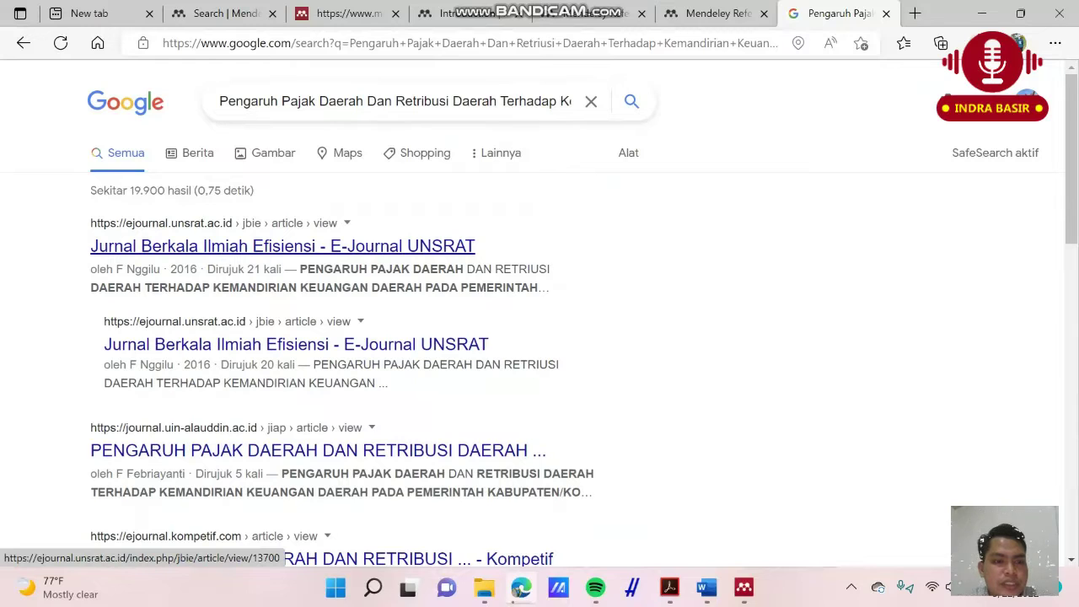
Open the first E-Journal UNSRAT result separately and download the article's PDF from the Jurnal Berkala Ilmiah Efisiensi page
{"action": "right_click", "coordinate": [343, 246]}
{"action": "left_click", "coordinate": [421, 260]}
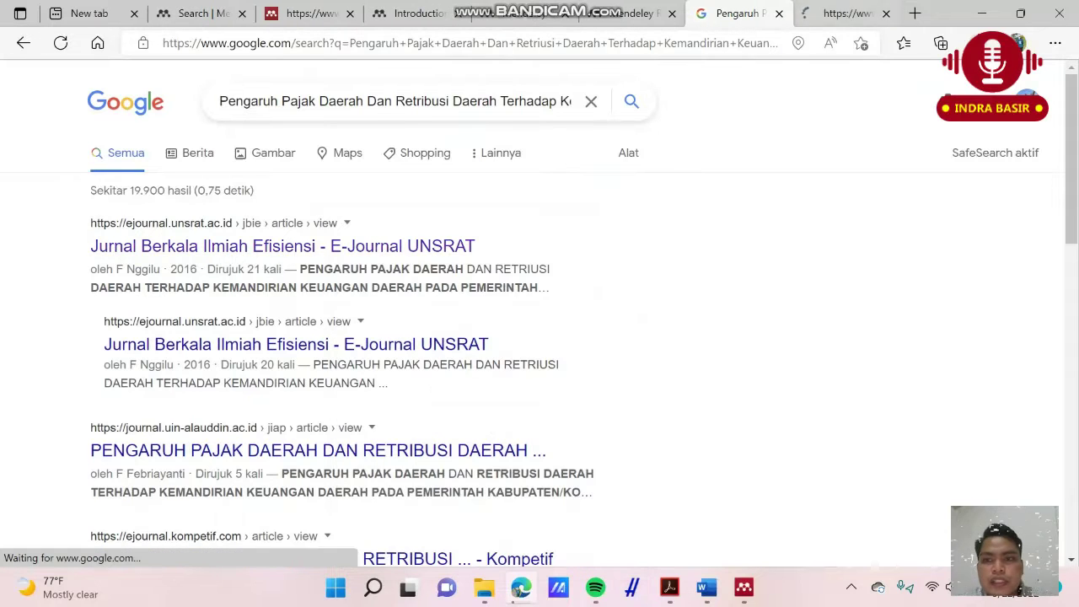
{"action": "left_click", "coordinate": [842, 14]}
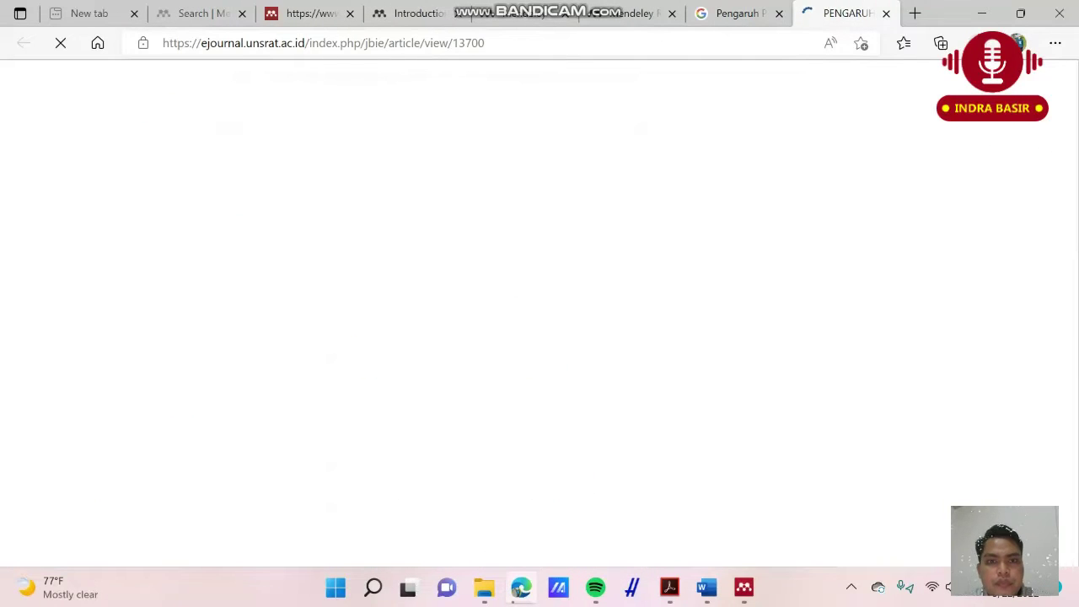
{"action": "scroll", "coordinate": [540, 337], "scroll_direction": "down", "scroll_amount": 2}
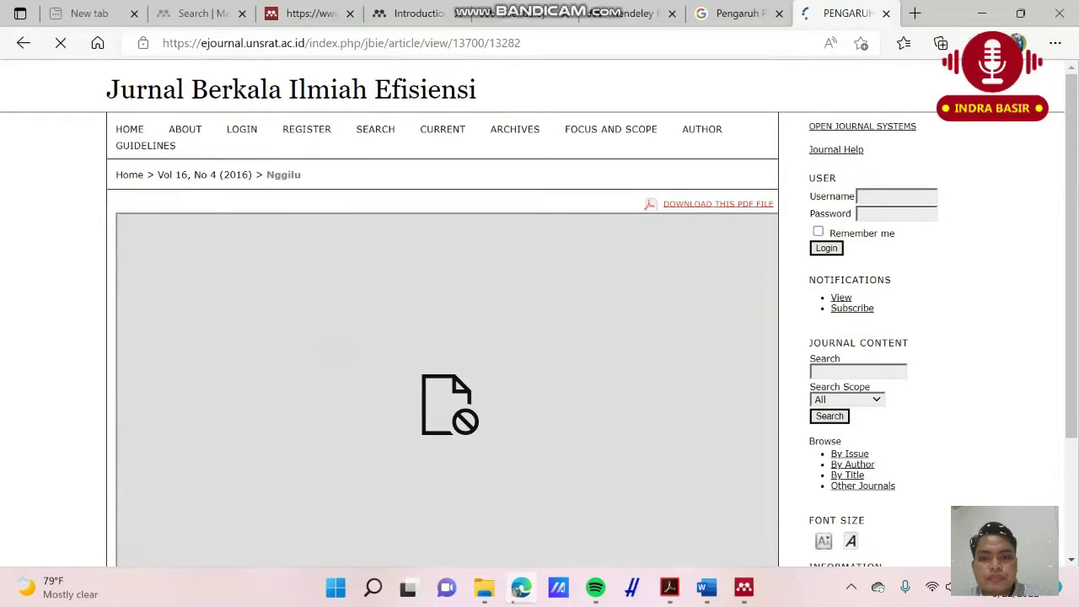
{"action": "left_click", "coordinate": [717, 203]}
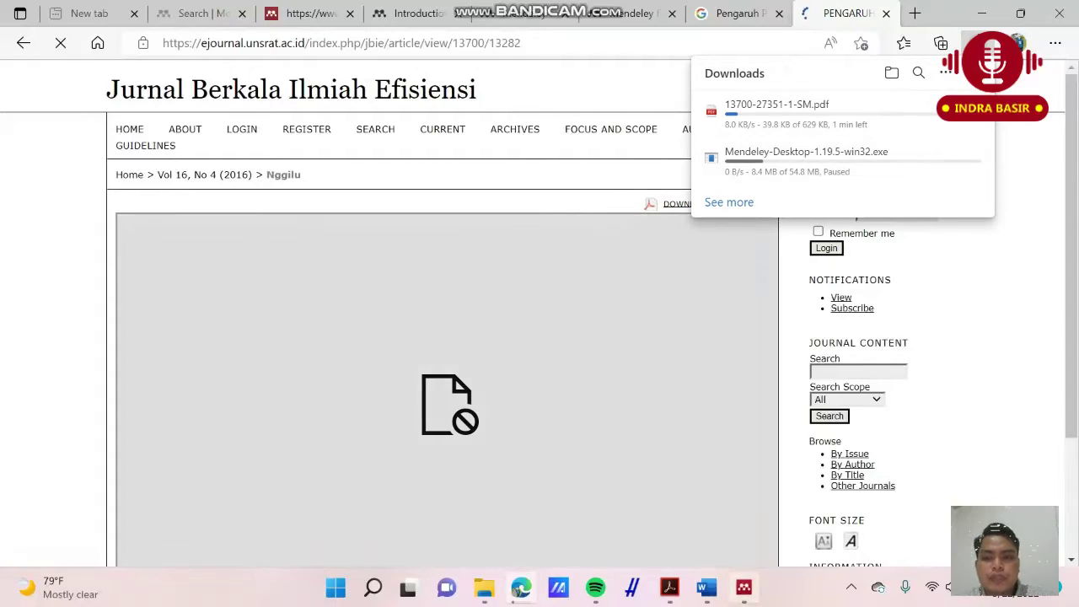
Switch to Mendeley Desktop, close the open "Pengaruh Sistem Akuntansi" article and return to My Library
{"action": "left_click", "coordinate": [744, 587]}
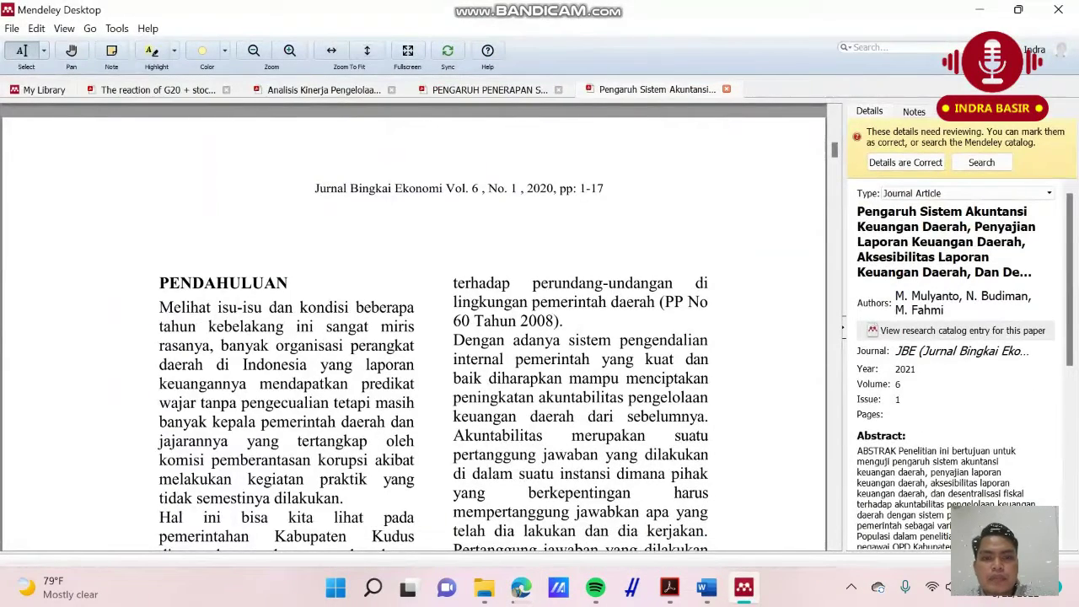
{"action": "left_click", "coordinate": [726, 88]}
{"action": "left_click", "coordinate": [38, 89]}
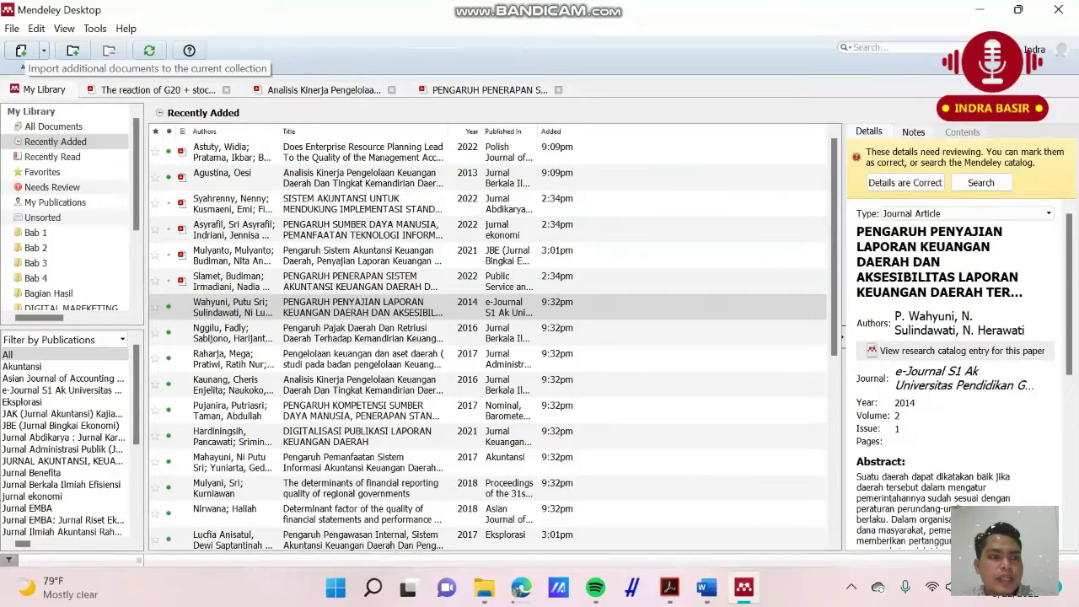
Import the PDF SSRN-id4080181 from the Downloads folder into the Mendeley Desktop library
{"action": "left_click", "coordinate": [12, 28]}
{"action": "left_click", "coordinate": [48, 47]}
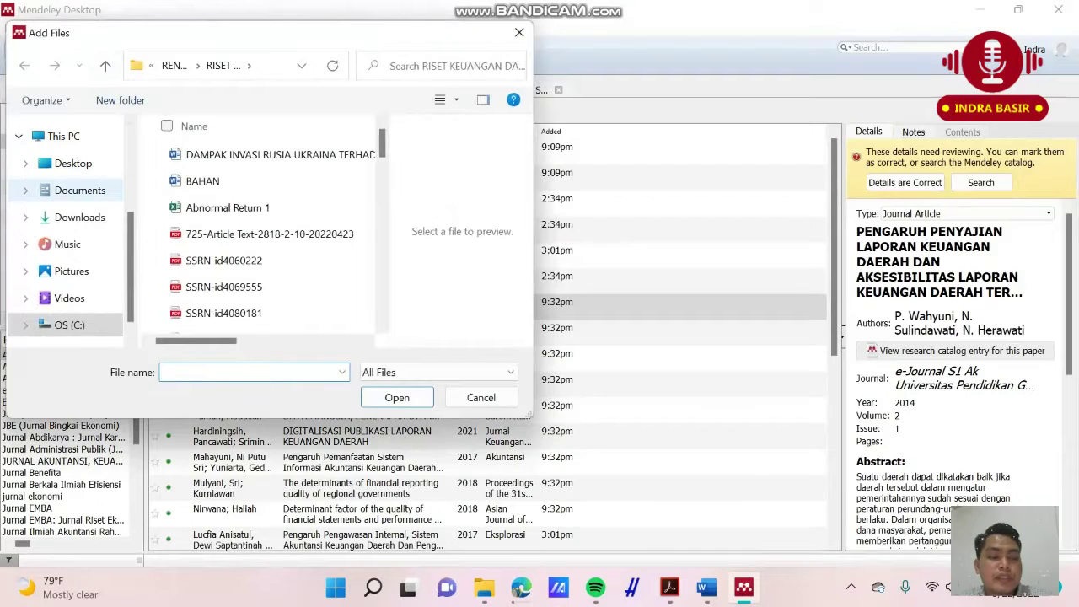
{"action": "left_click", "coordinate": [80, 217]}
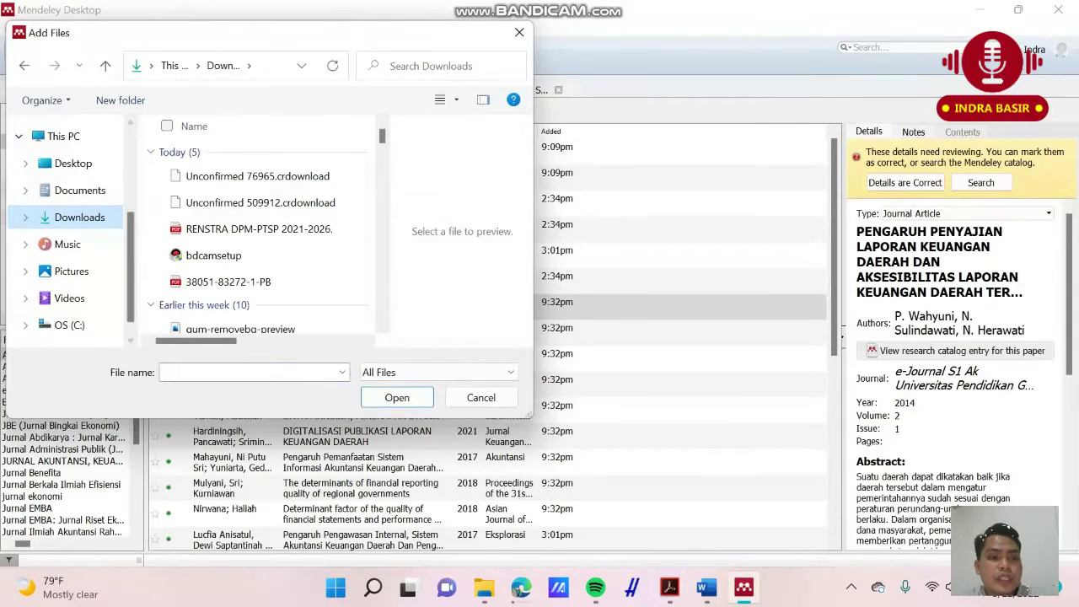
{"action": "left_click", "coordinate": [521, 588]}
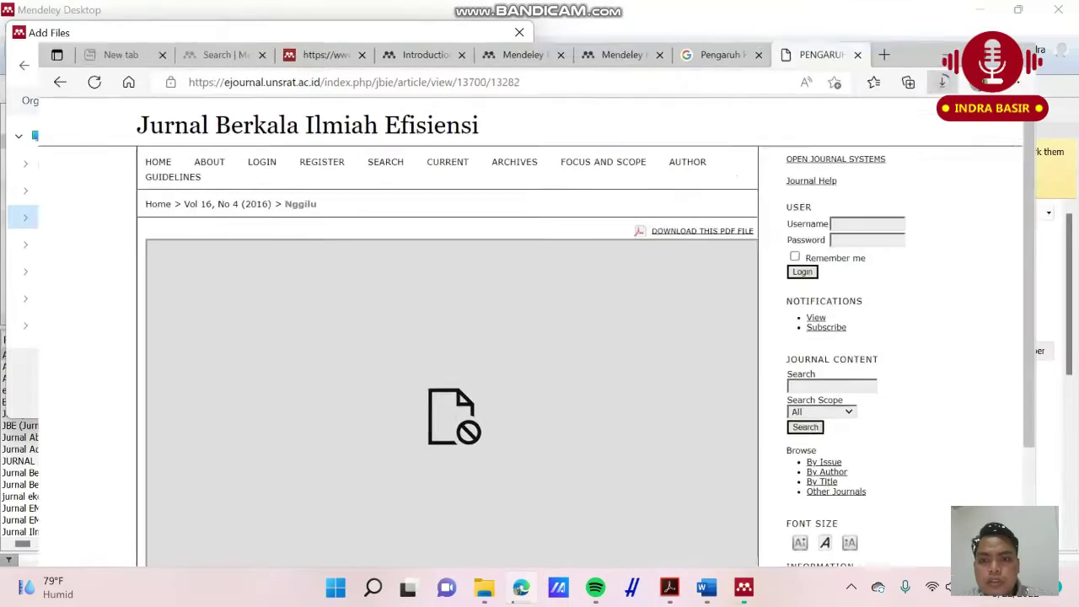
{"action": "scroll", "coordinate": [253, 202], "scroll_direction": "down", "scroll_amount": 5}
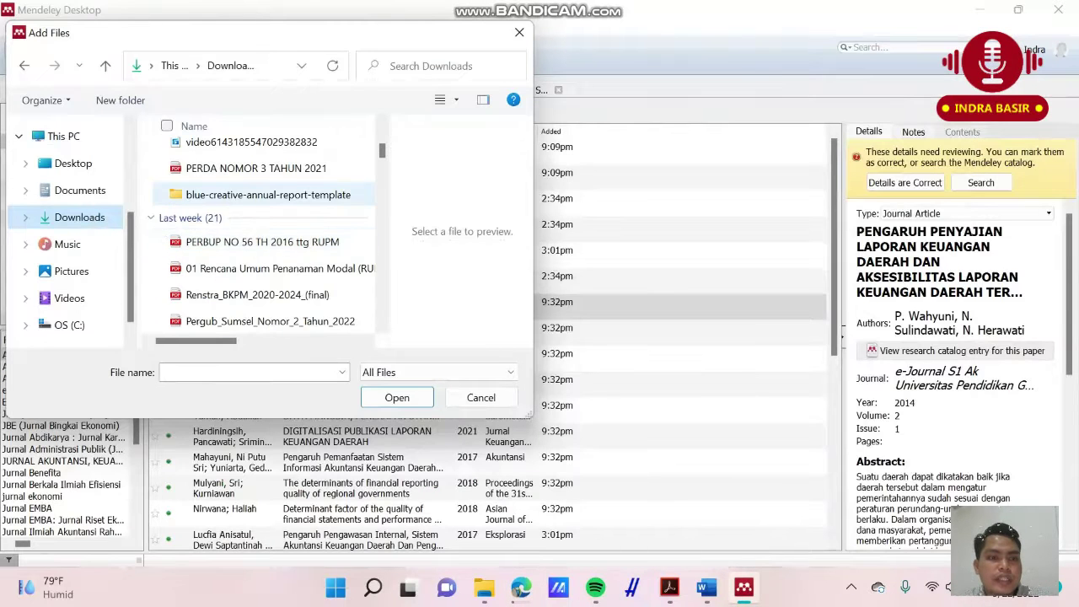
{"action": "scroll", "coordinate": [253, 215], "scroll_direction": "down", "scroll_amount": 8}
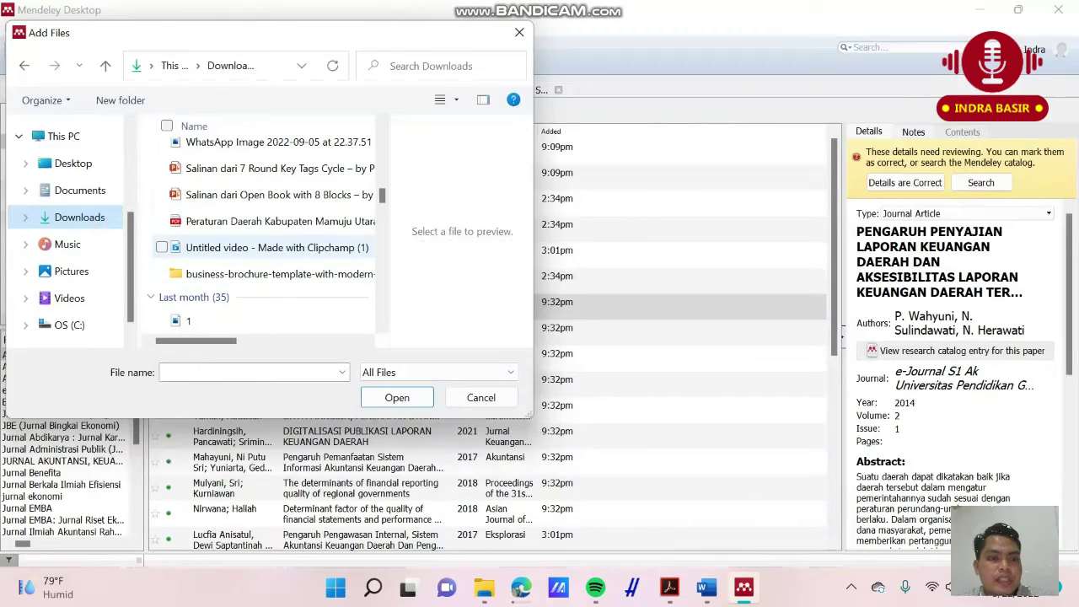
{"action": "scroll", "coordinate": [253, 228], "scroll_direction": "down", "scroll_amount": 8}
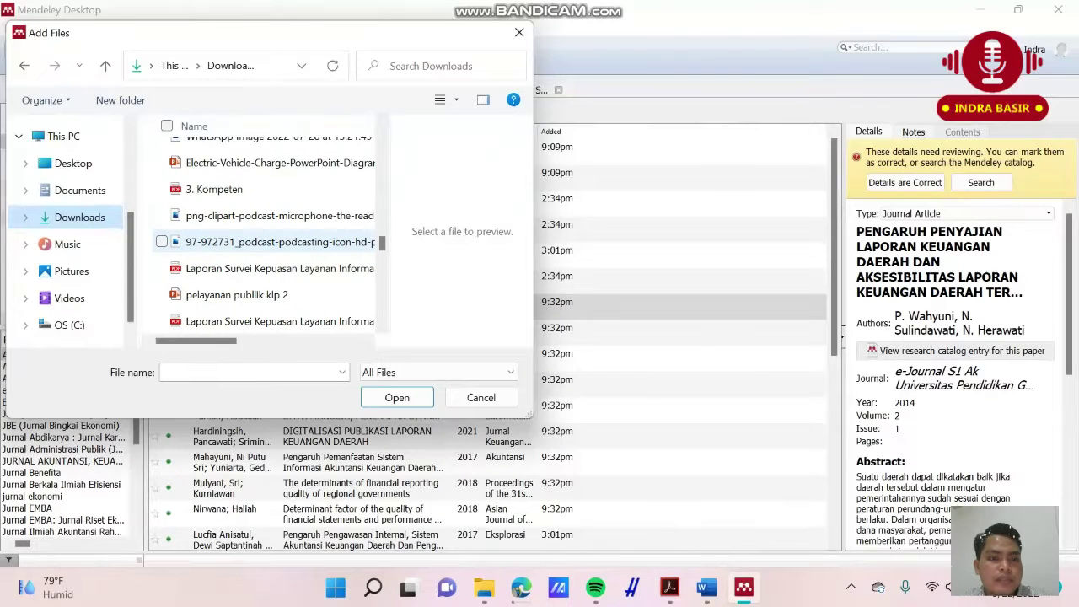
{"action": "scroll", "coordinate": [253, 241], "scroll_direction": "down", "scroll_amount": 5}
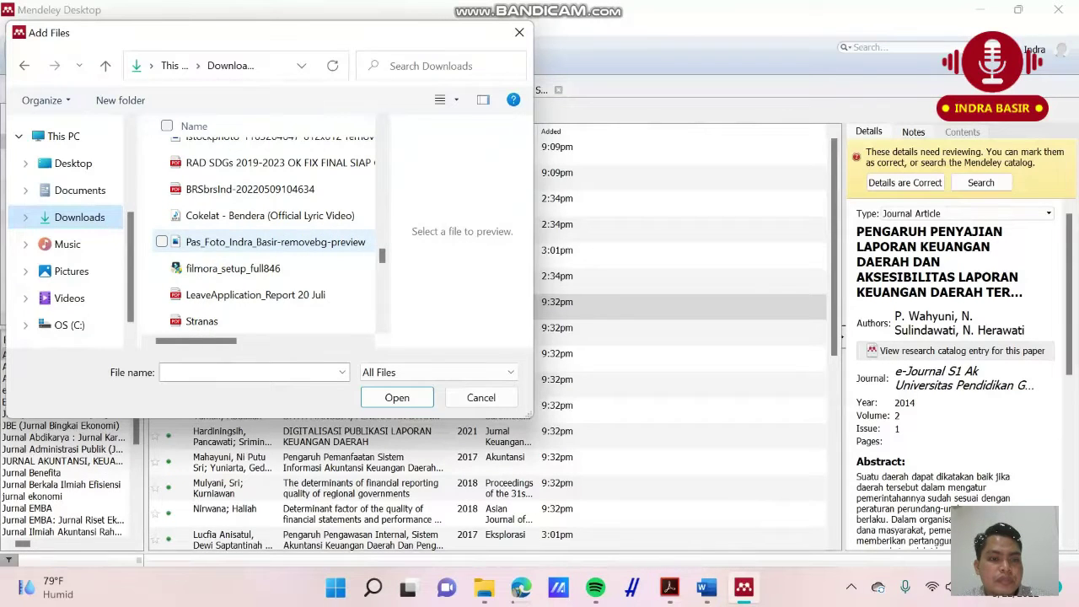
{"action": "scroll", "coordinate": [253, 268], "scroll_direction": "down", "scroll_amount": 5}
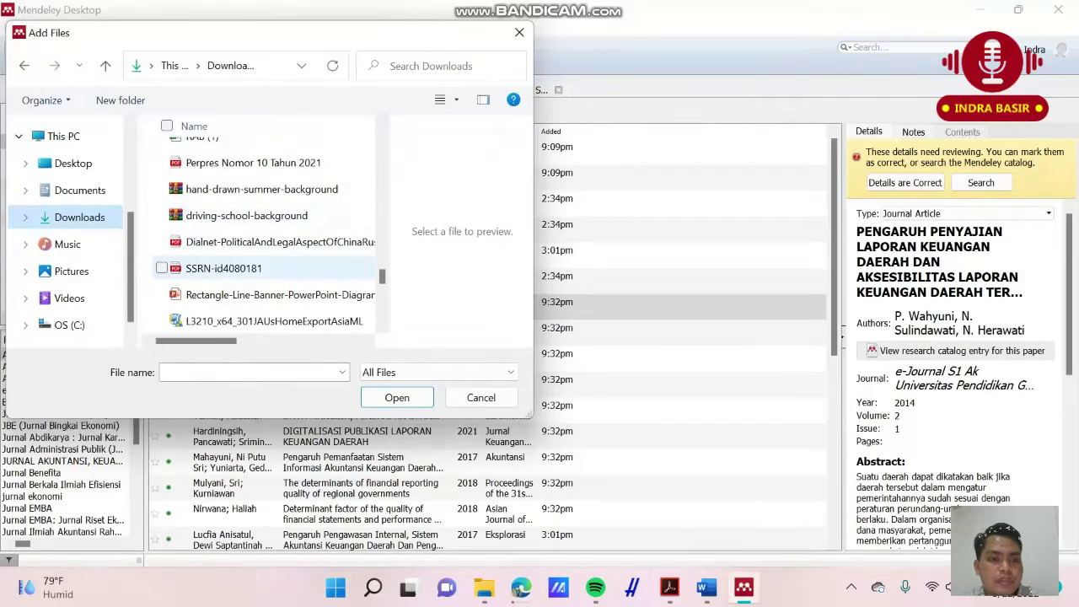
{"action": "left_click", "coordinate": [223, 268]}
{"action": "left_click", "coordinate": [397, 397]}
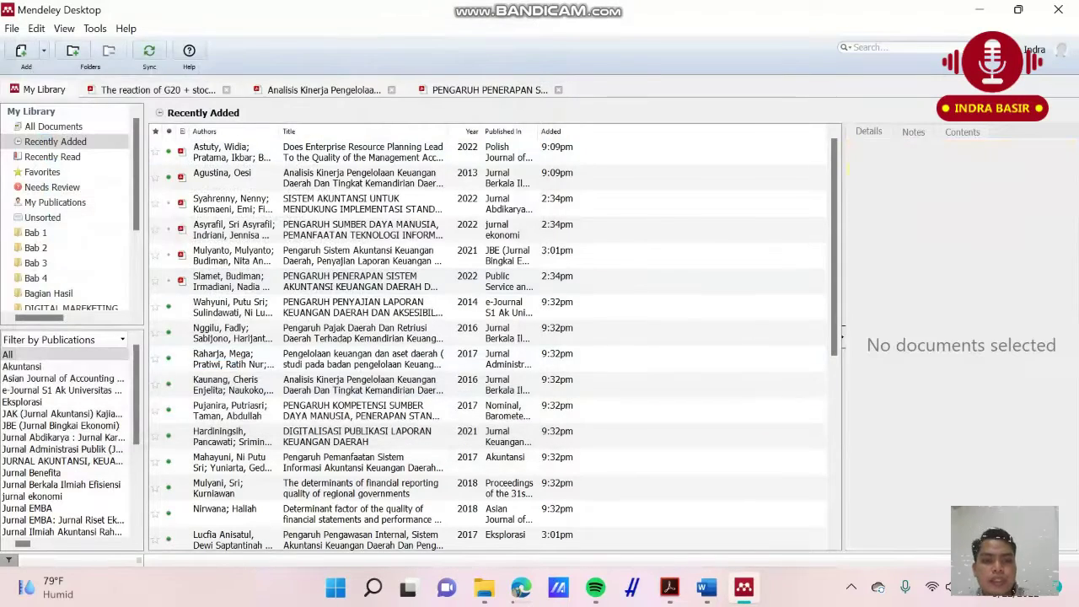
Look through the Recently Added list and check the article's journal page in Edge and Acrobat's recent files
{"action": "scroll", "coordinate": [489, 356], "scroll_direction": "down", "scroll_amount": 4}
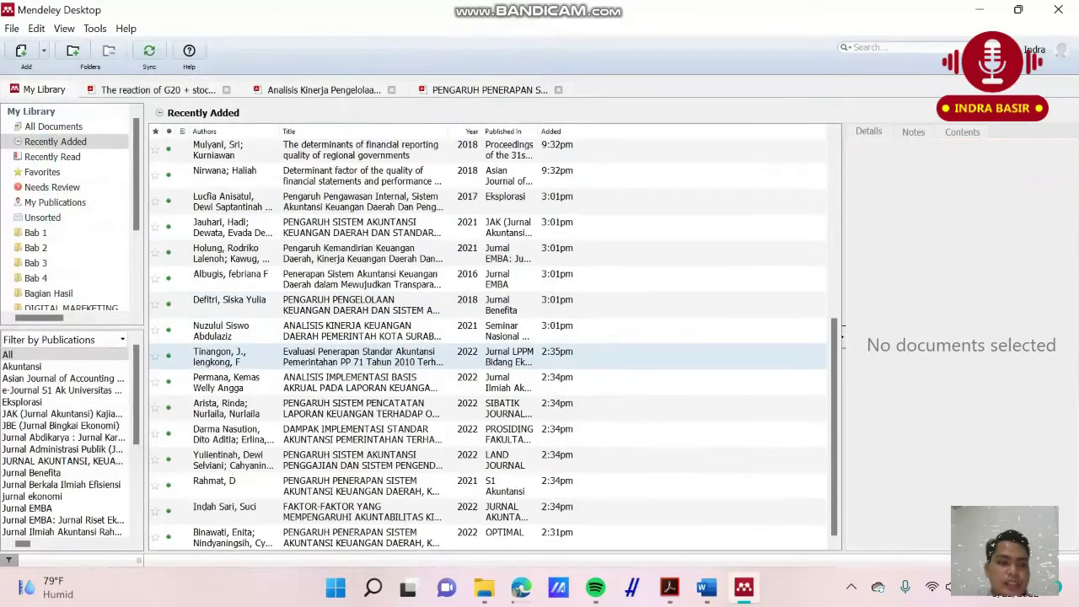
{"action": "scroll", "coordinate": [489, 356], "scroll_direction": "up", "scroll_amount": 5}
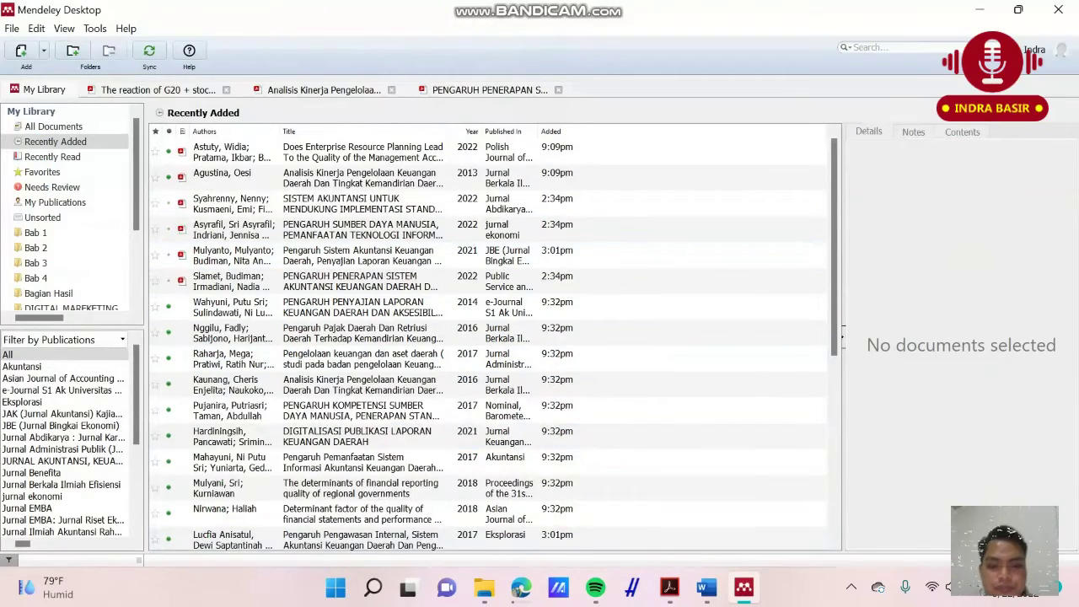
{"action": "left_click", "coordinate": [521, 588]}
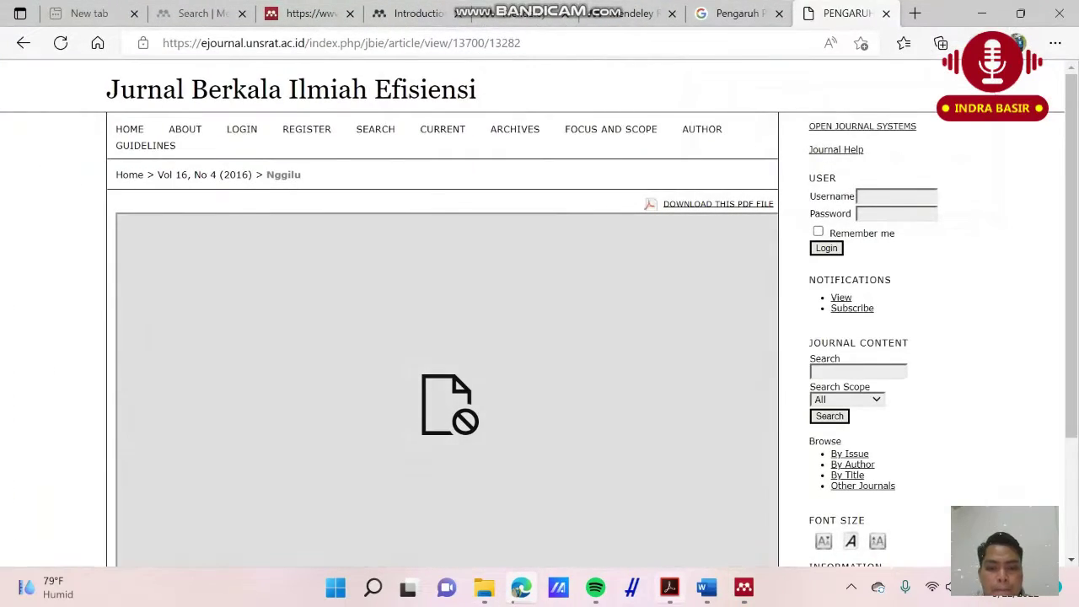
{"action": "left_click", "coordinate": [669, 587]}
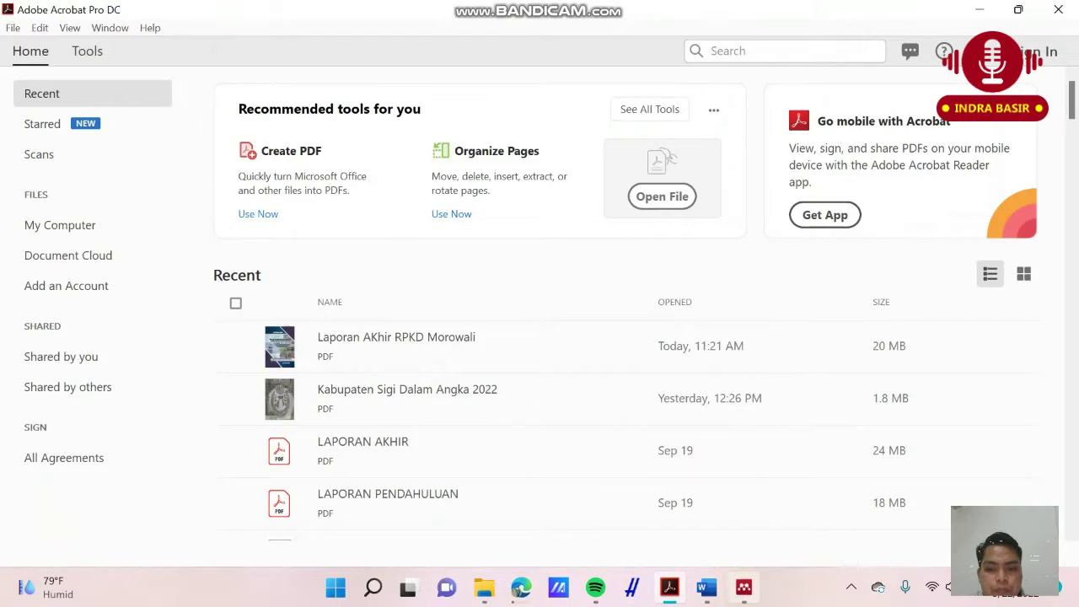
{"action": "left_click", "coordinate": [743, 587]}
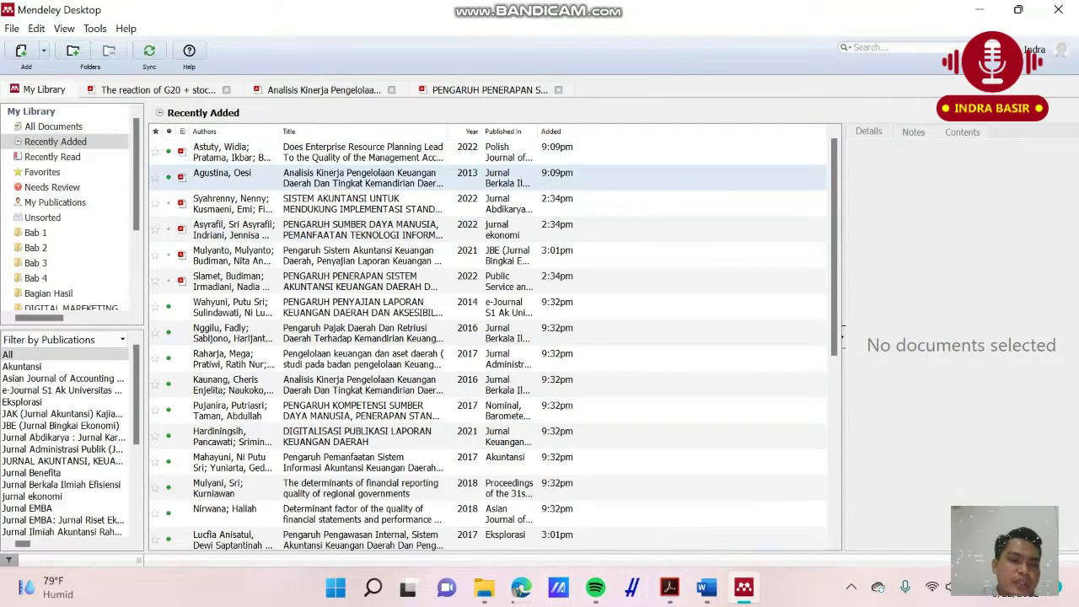
Open the 2022 article "PENGARUH PENERAPAN SISTEM AKUNTANSI KEUANGAN DAERAH", skim its pages and return to My Library
{"action": "double_click", "coordinate": [362, 281]}
{"action": "scroll", "coordinate": [413, 327], "scroll_direction": "down", "scroll_amount": 9}
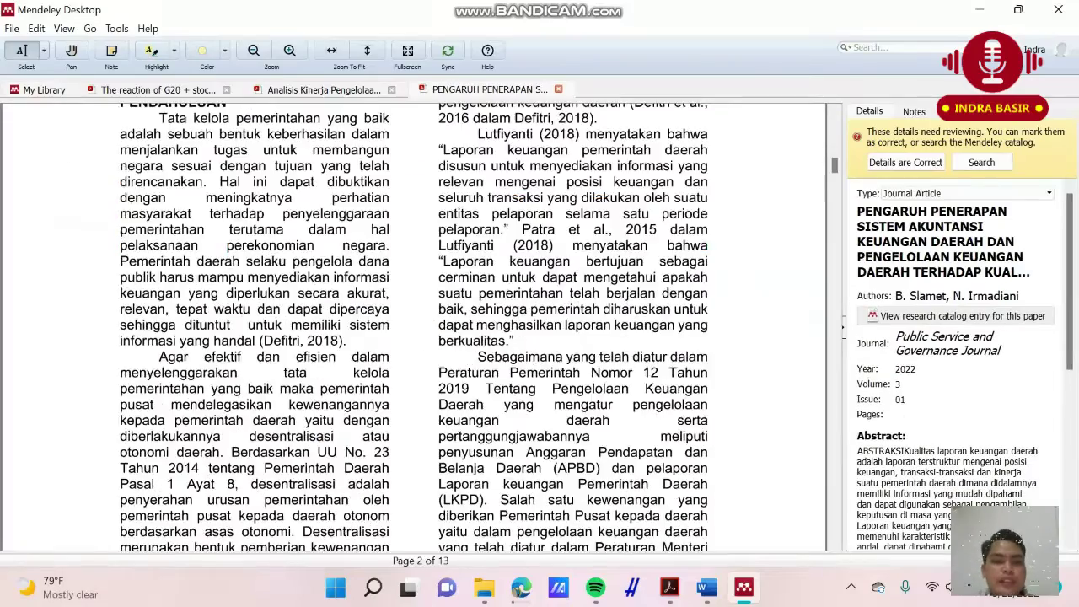
{"action": "scroll", "coordinate": [413, 327], "scroll_direction": "up", "scroll_amount": 19}
{"action": "left_click", "coordinate": [44, 90]}
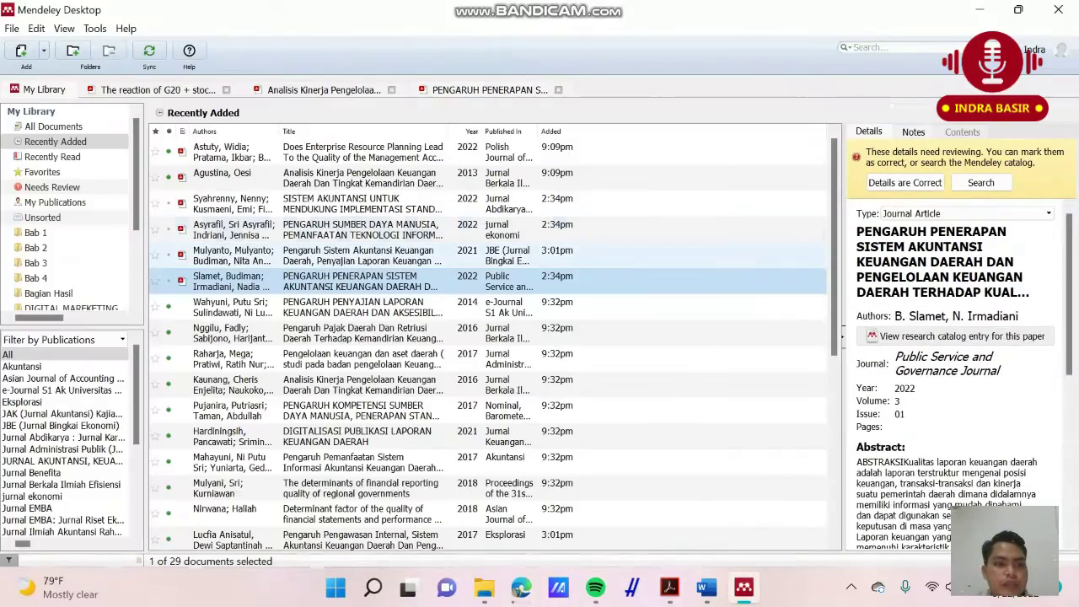
Open the 2021 article "Pengaruh Sistem Akuntansi Keuangan Daerah", skim its first pages, and look over the Recently Added list again
{"action": "double_click", "coordinate": [363, 246]}
{"action": "scroll", "coordinate": [413, 329], "scroll_direction": "up", "scroll_amount": 10}
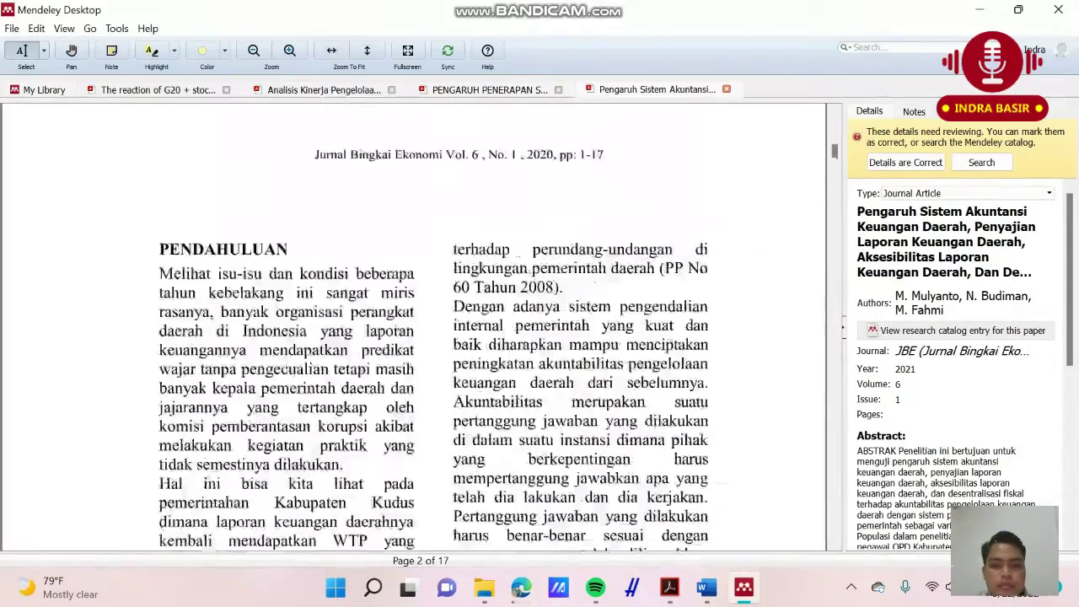
{"action": "scroll", "coordinate": [413, 329], "scroll_direction": "down", "scroll_amount": 15}
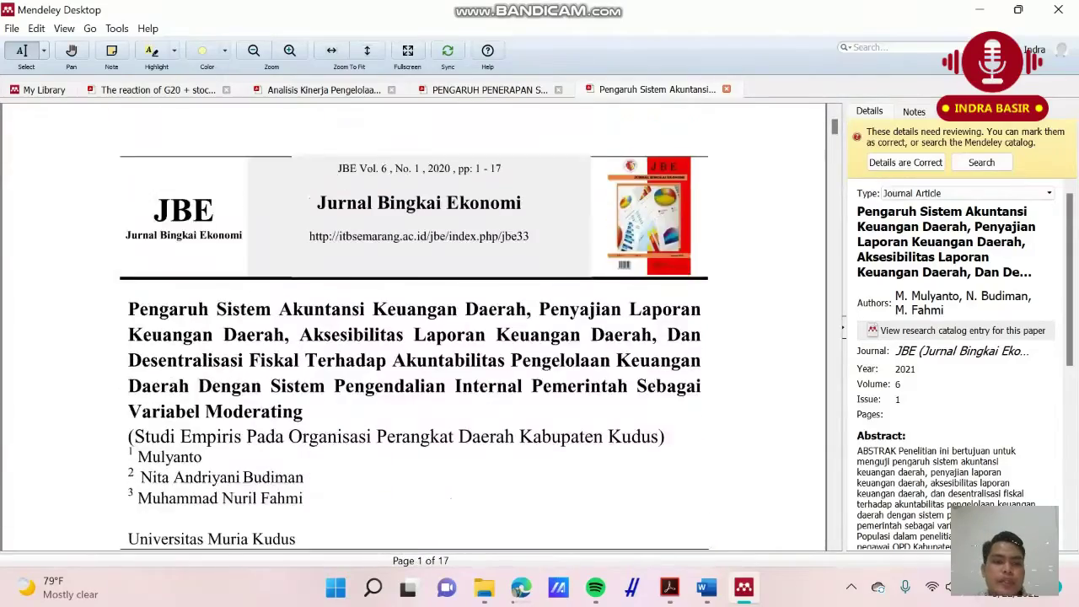
{"action": "left_click", "coordinate": [47, 89]}
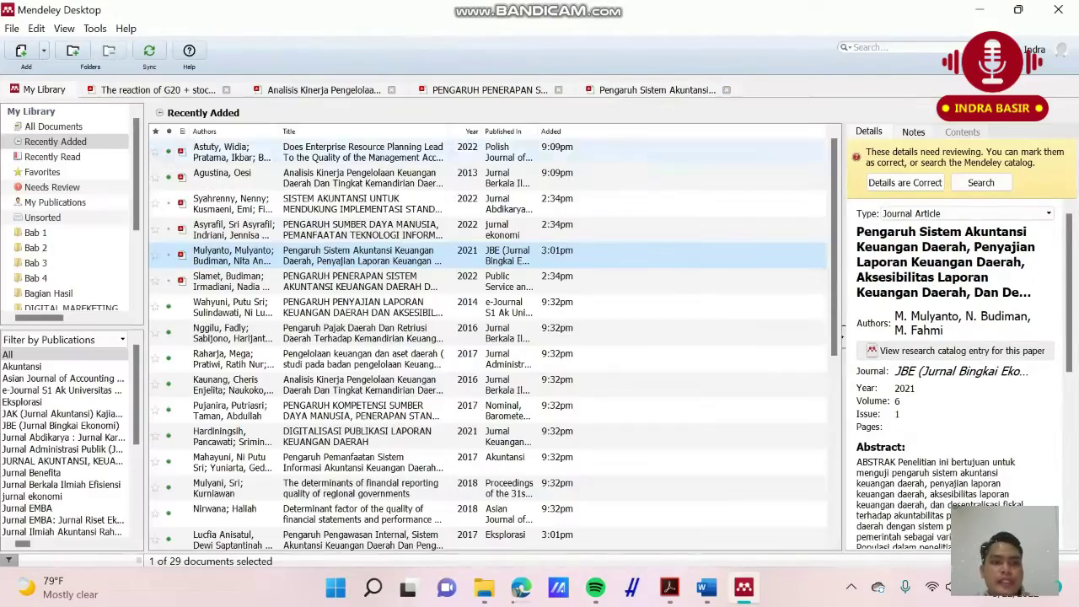
{"action": "scroll", "coordinate": [489, 436], "scroll_direction": "down", "scroll_amount": 2}
{"action": "scroll", "coordinate": [489, 436], "scroll_direction": "up", "scroll_amount": 2}
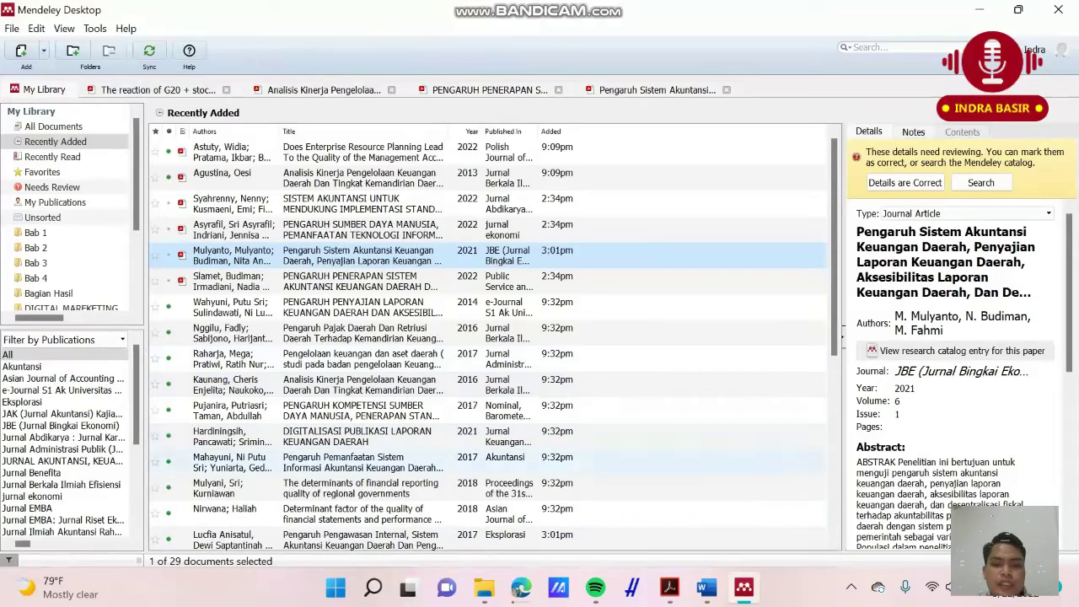
Switch to the Word document and delete all bibliography entries under DAFTAR PUSTAKA
{"action": "mouse_move", "coordinate": [706, 587]}
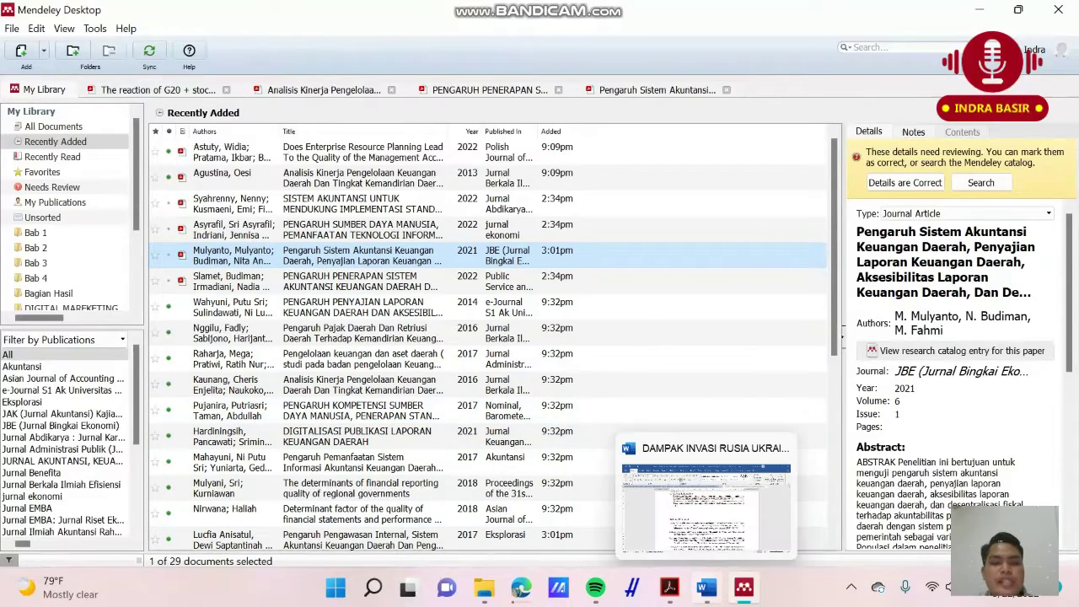
{"action": "left_click", "coordinate": [706, 499]}
{"action": "scroll", "coordinate": [541, 361], "scroll_direction": "up", "scroll_amount": 1}
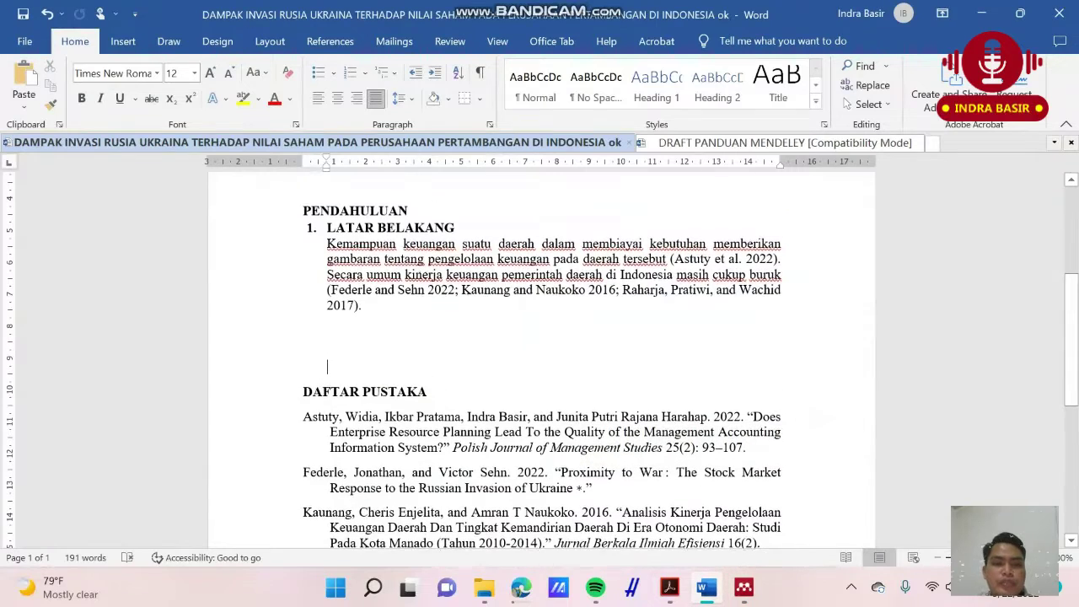
{"action": "scroll", "coordinate": [542, 361], "scroll_direction": "down", "scroll_amount": 3}
{"action": "left_click_drag", "start_coordinate": [304, 295], "coordinate": [403, 494]}
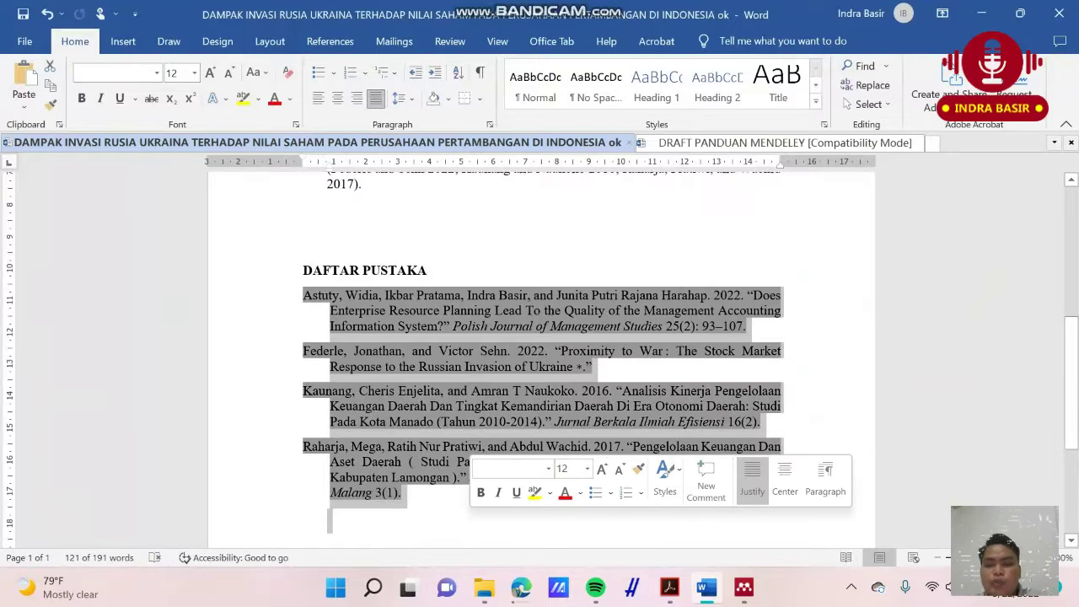
{"action": "key", "text": "Delete"}
Delete everything after "daerah tersebut" in the LATAR BELAKANG paragraph, including both citations and the second sentence
{"action": "scroll", "coordinate": [368, 427], "scroll_direction": "up", "scroll_amount": 5}
{"action": "left_click_drag", "start_coordinate": [367, 426], "coordinate": [671, 380]}
{"action": "key", "text": "Delete"}
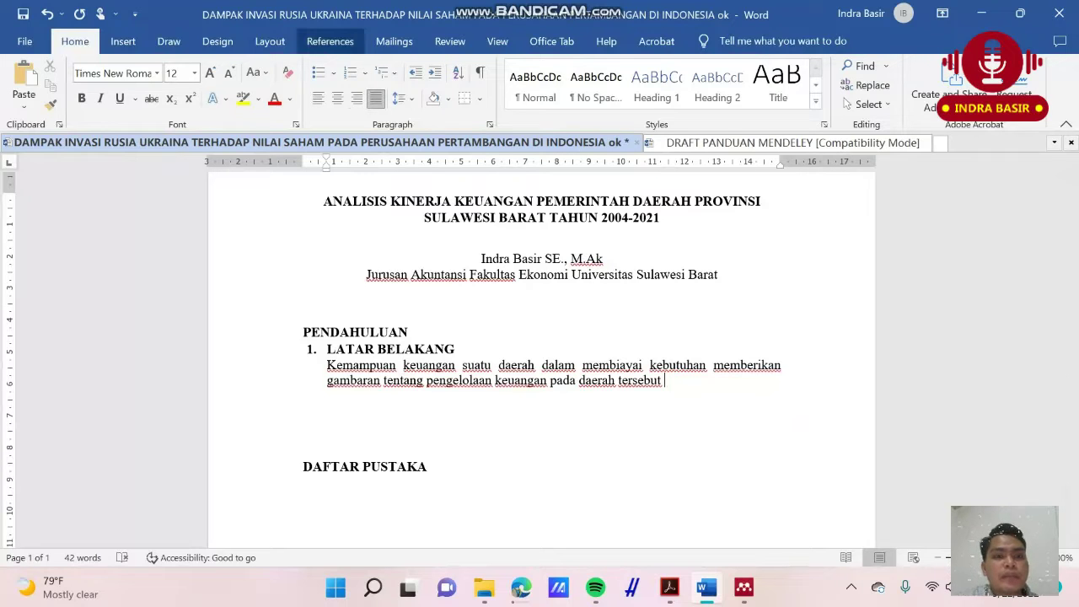
Insert a Mendeley citation of the 2022 article "Does Enterprise Resource Planning Lead To the Quality..." after "daerah tersebut" and end the sentence with a period
{"action": "left_click", "coordinate": [329, 40]}
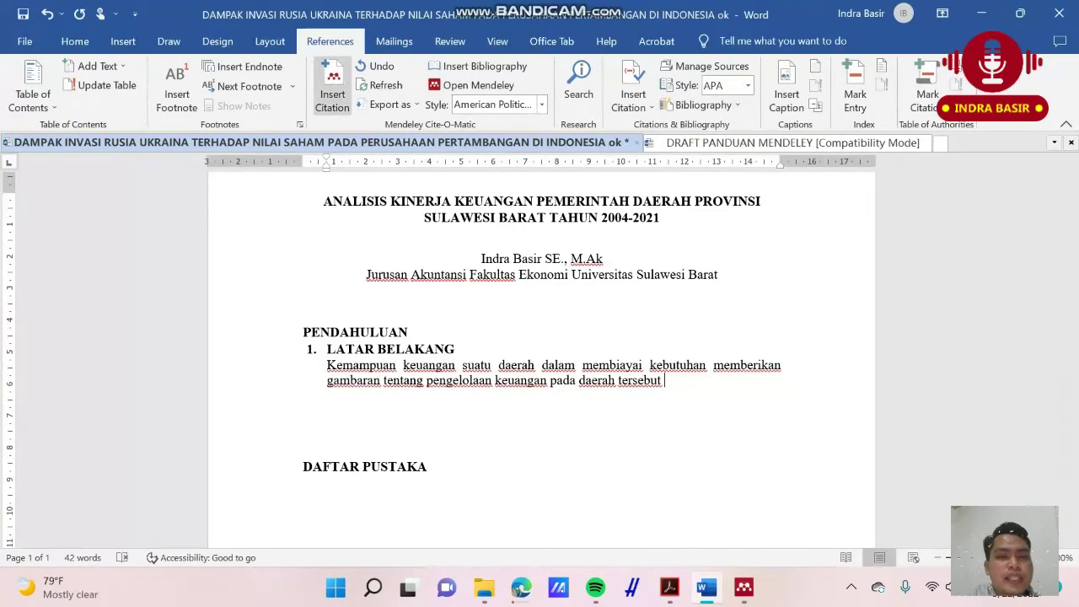
{"action": "left_click", "coordinate": [332, 84]}
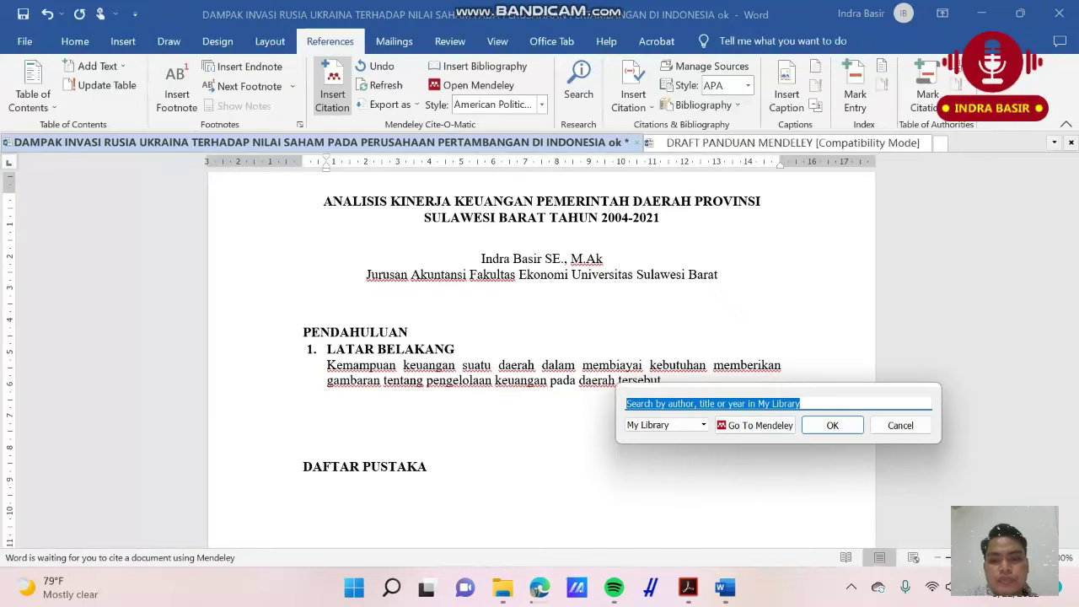
{"action": "left_click", "coordinate": [754, 425]}
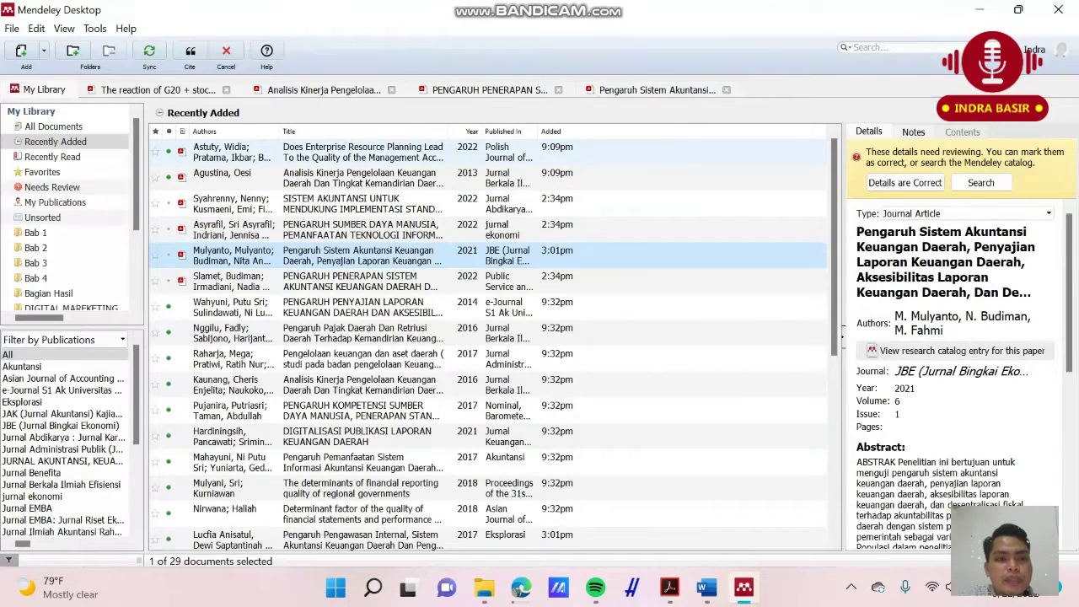
{"action": "left_click", "coordinate": [232, 152]}
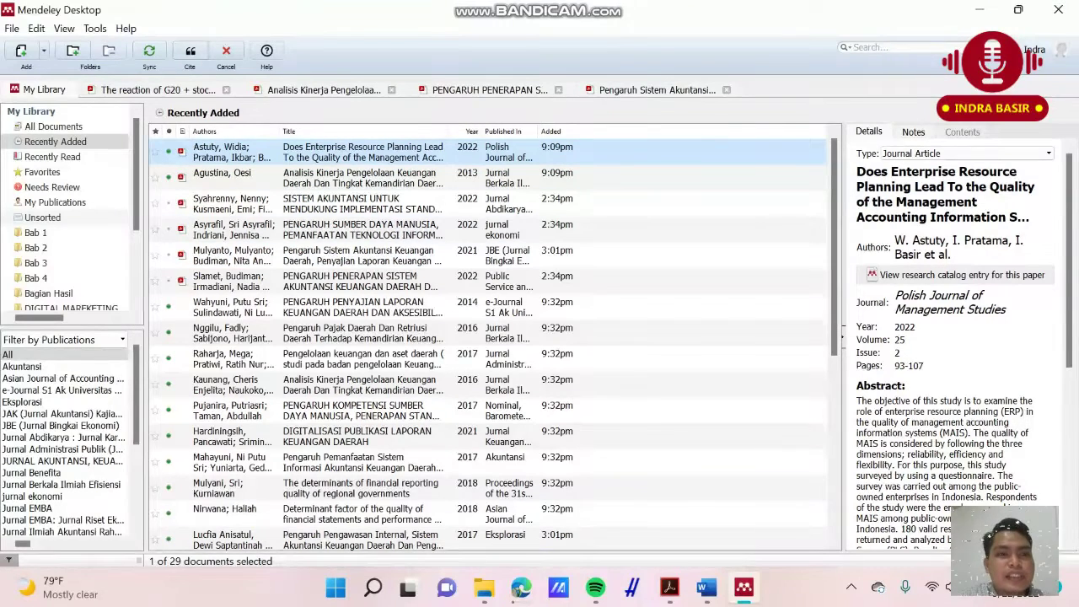
{"action": "key", "text": "alt+Tab"}
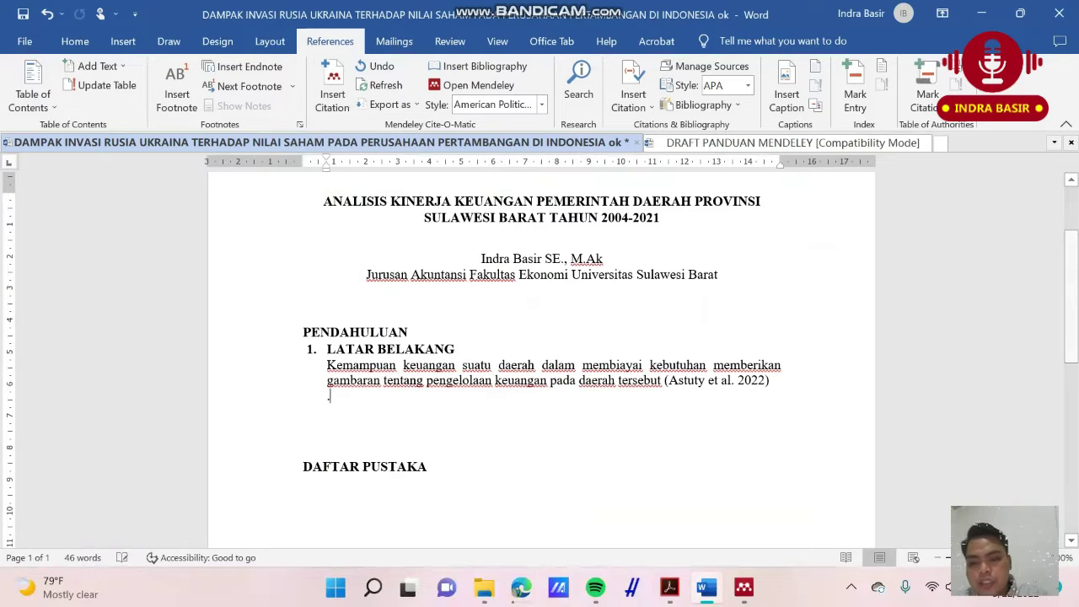
{"action": "type", "text": "."}
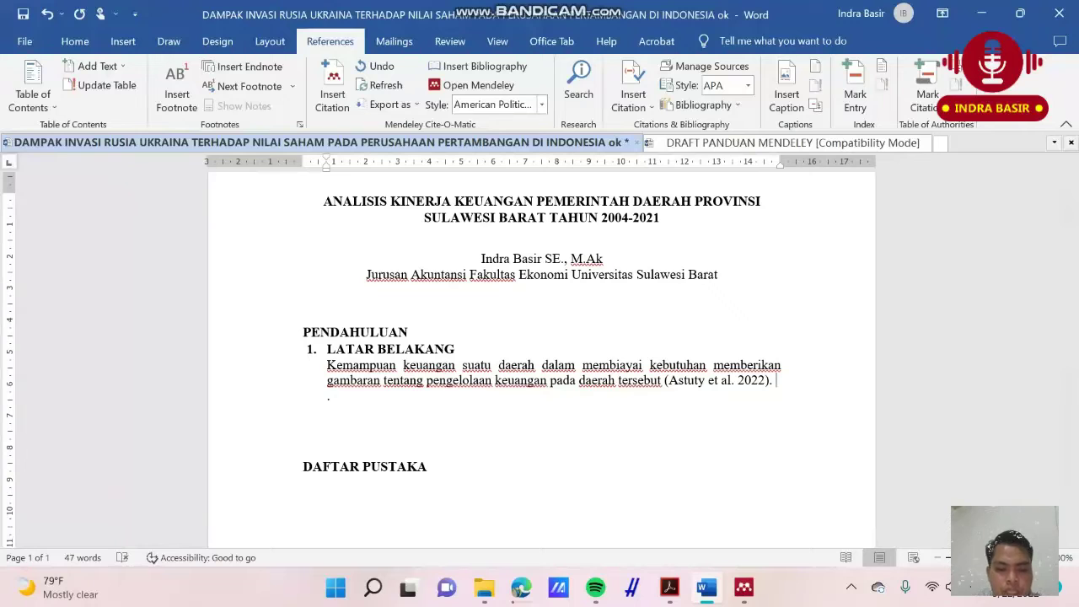
Add the sentence "Kinerja keuangan pemerintah daerah di Indonesia secara umum masih cukup rendah" after the first citation in the LATAR BELAKANG paragraph
{"action": "type", "text": " Kiner"}
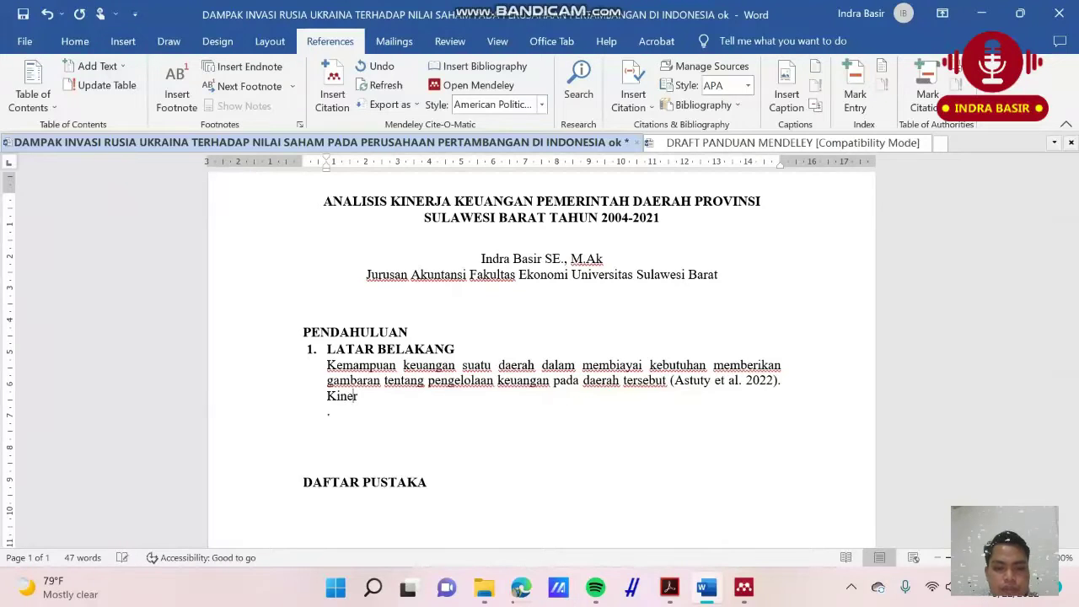
{"action": "type", "text": "ja kueangan"}
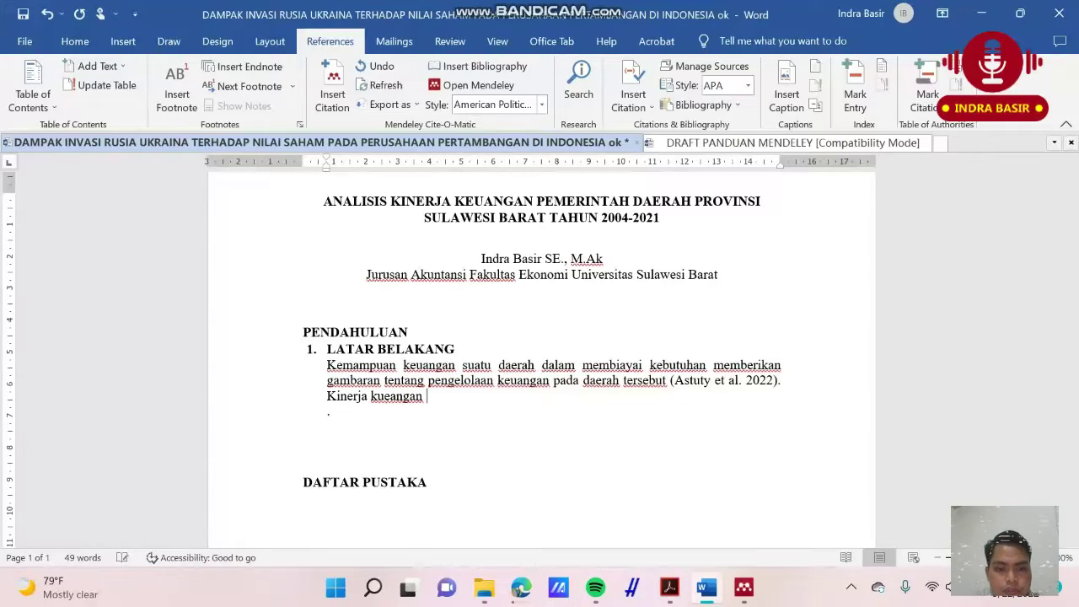
{"action": "key", "text": "BackSpace"}
{"action": "key", "text": "BackSpace"}
{"action": "key", "text": "BackSpace"}
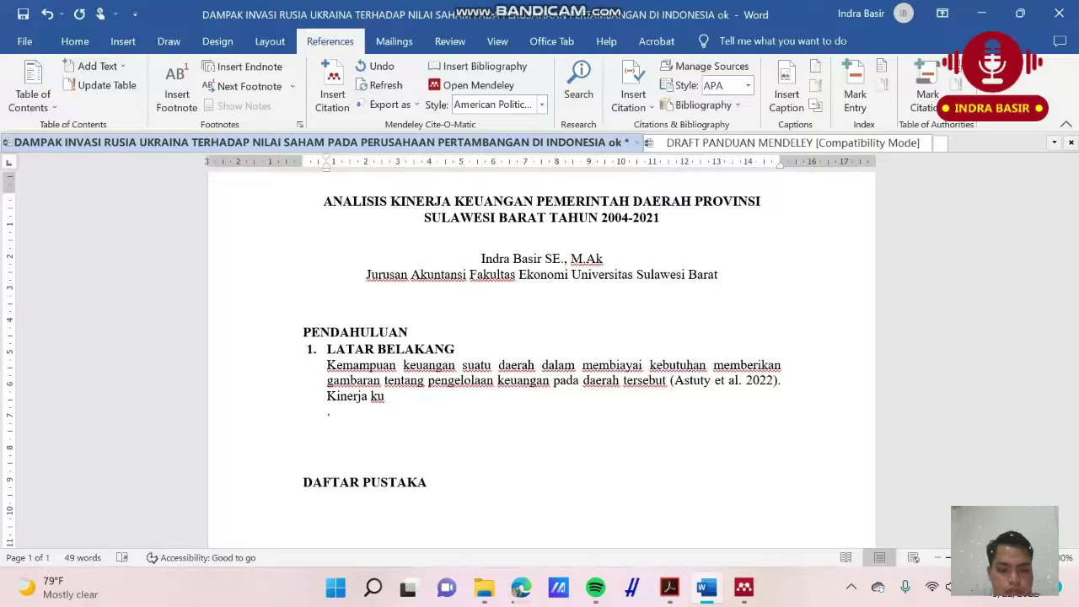
{"action": "key", "text": "BackSpace"}
{"action": "type", "text": "euangan pemerin"}
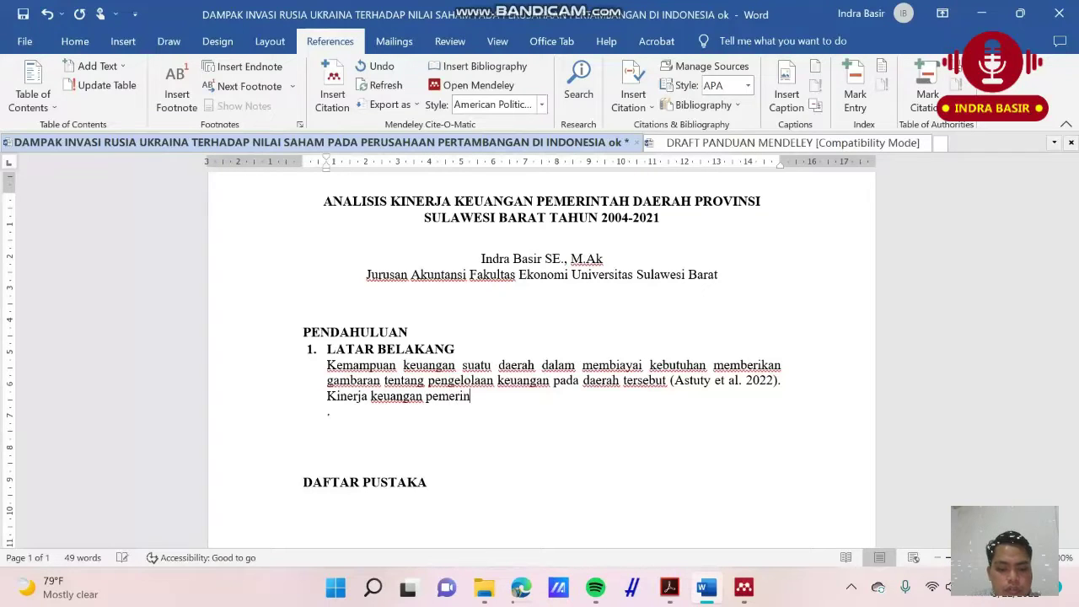
{"action": "type", "text": "tah daerah di "}
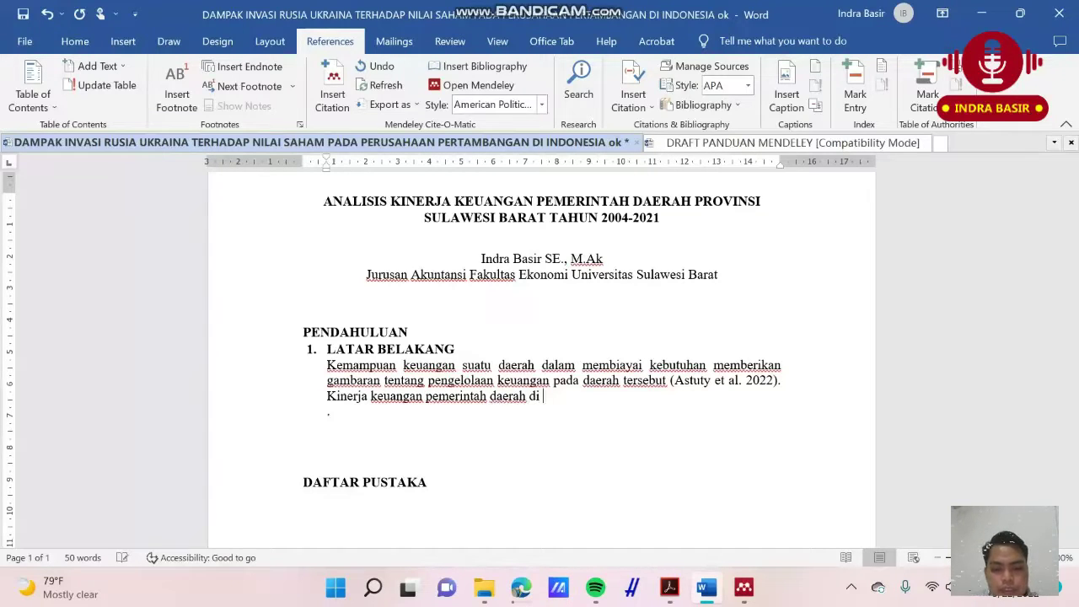
{"action": "type", "text": "Indoens"}
{"action": "key", "text": "BackSpace"}
{"action": "key", "text": "BackSpace"}
{"action": "key", "text": "BackSpace"}
{"action": "key", "text": "BackSpace"}
{"action": "type", "text": "nesia s"}
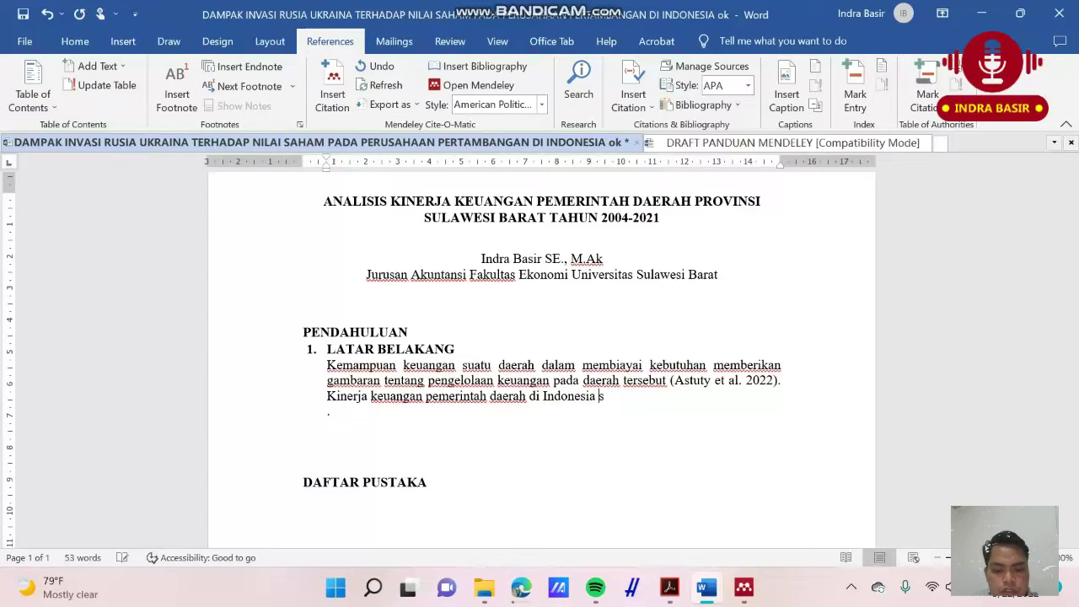
{"action": "type", "text": "ecara umum"}
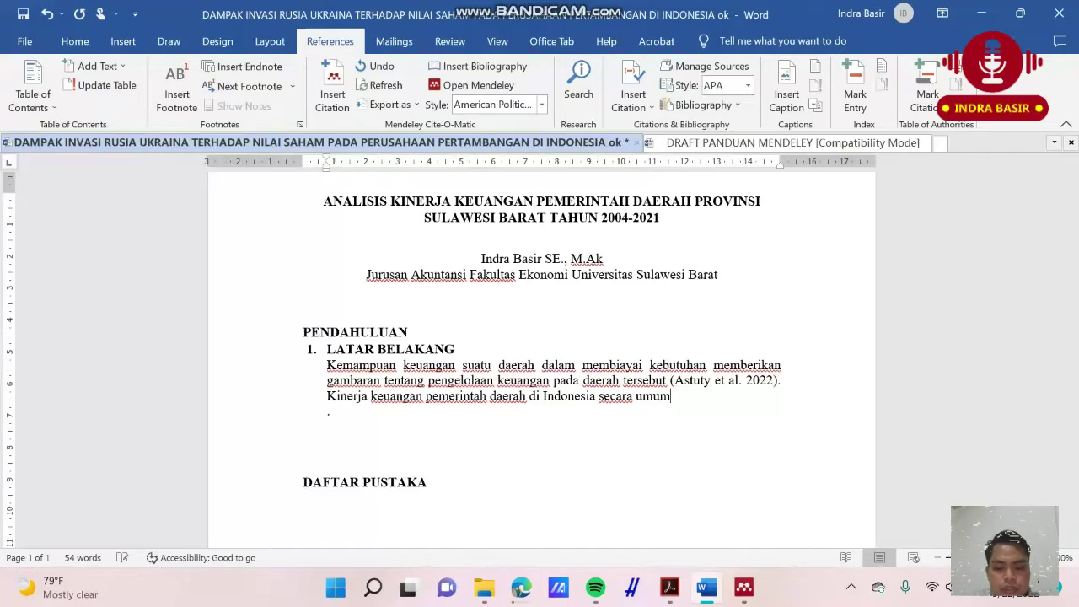
{"action": "type", "text": " masih cuku"}
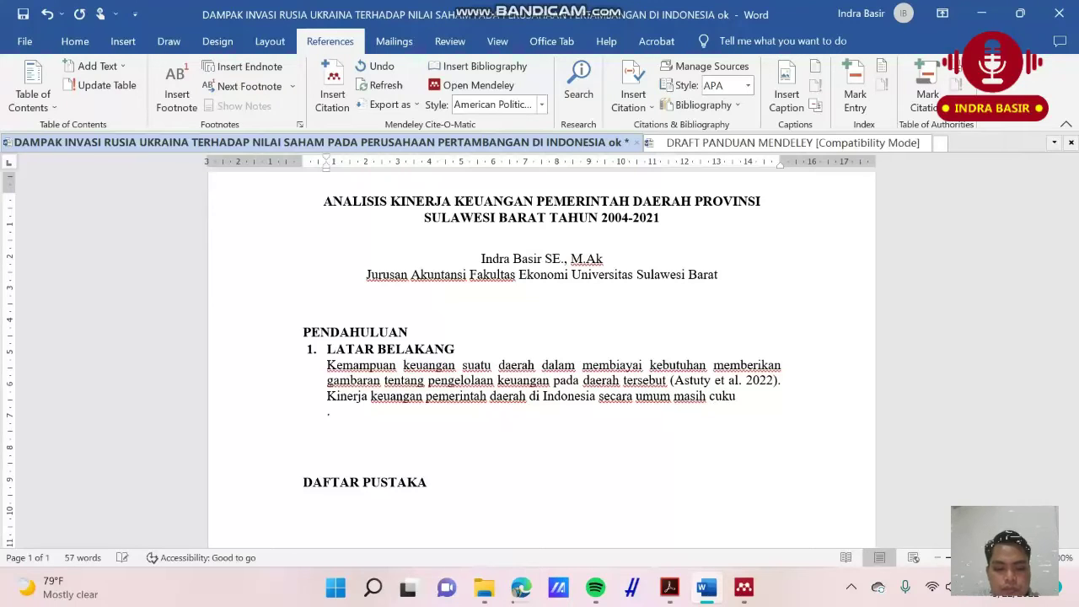
{"action": "type", "text": "p rendah"}
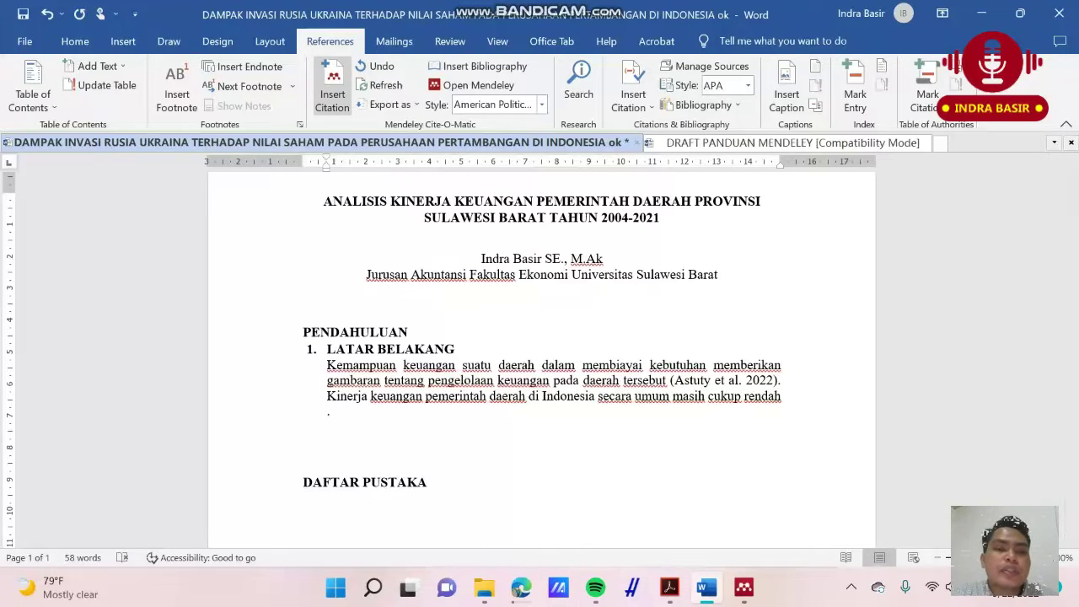
Cite the 2013 "Analisis Kinerja Pengelolaan Keuangan" and 2022 "SISTEM AKUNTANSI UNTUK MENDUKUNG" articles together after "rendah", and join the stray period to the citation
{"action": "left_click", "coordinate": [332, 88]}
{"action": "left_click", "coordinate": [875, 440]}
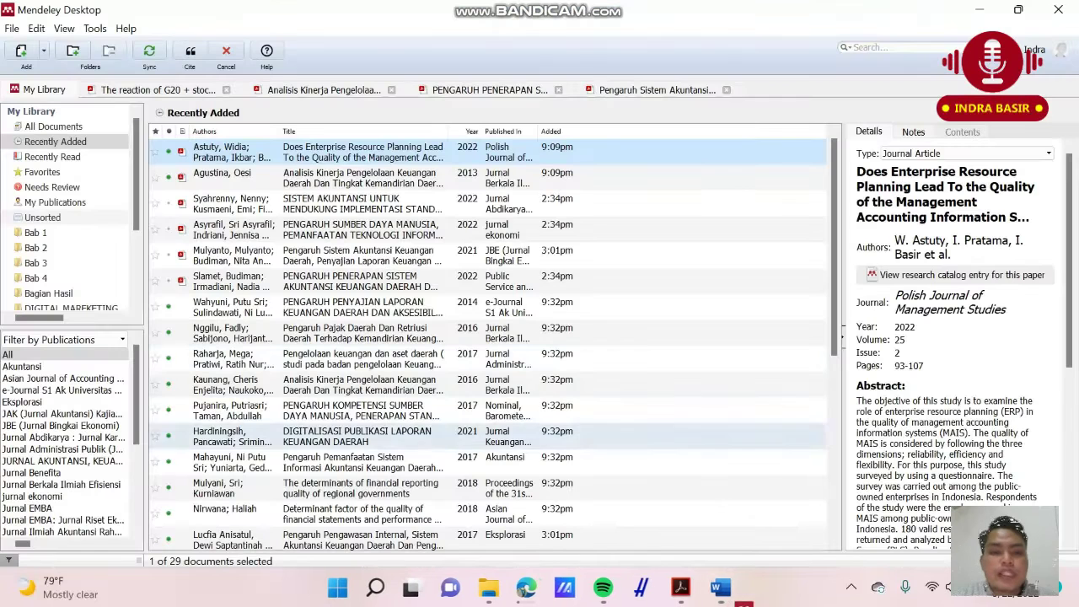
{"action": "left_click", "coordinate": [253, 177]}
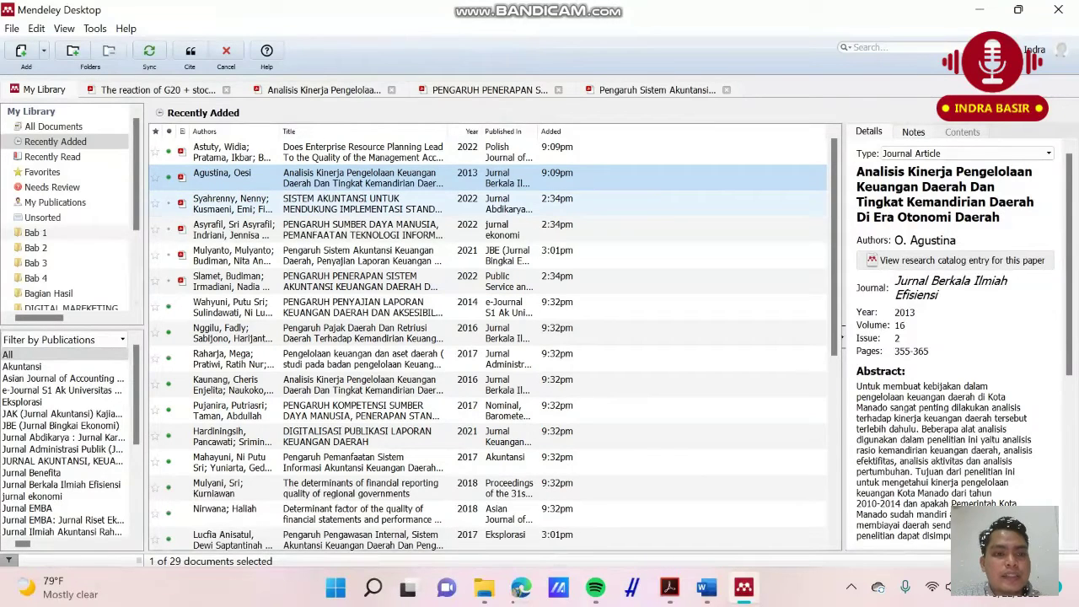
{"action": "left_click", "coordinate": [231, 203], "text": "ctrl"}
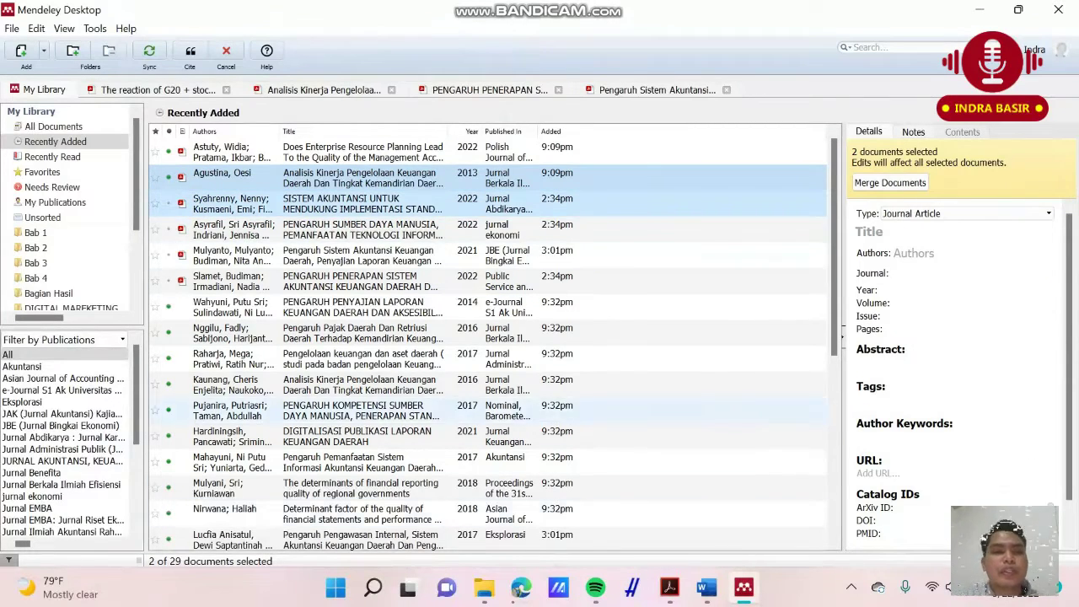
{"action": "left_click", "coordinate": [190, 52]}
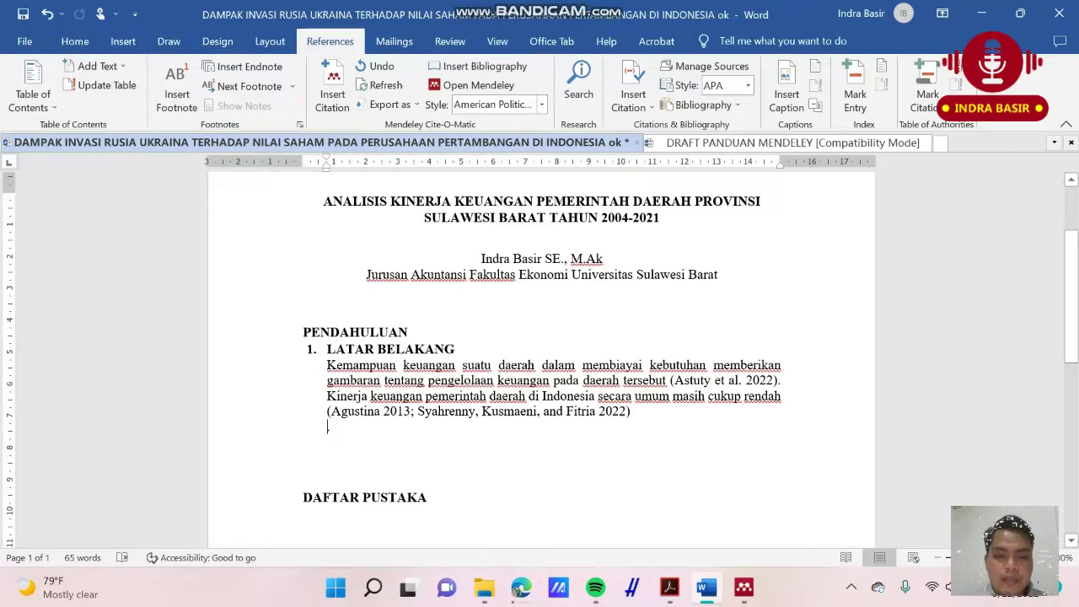
{"action": "key", "text": "BackSpace"}
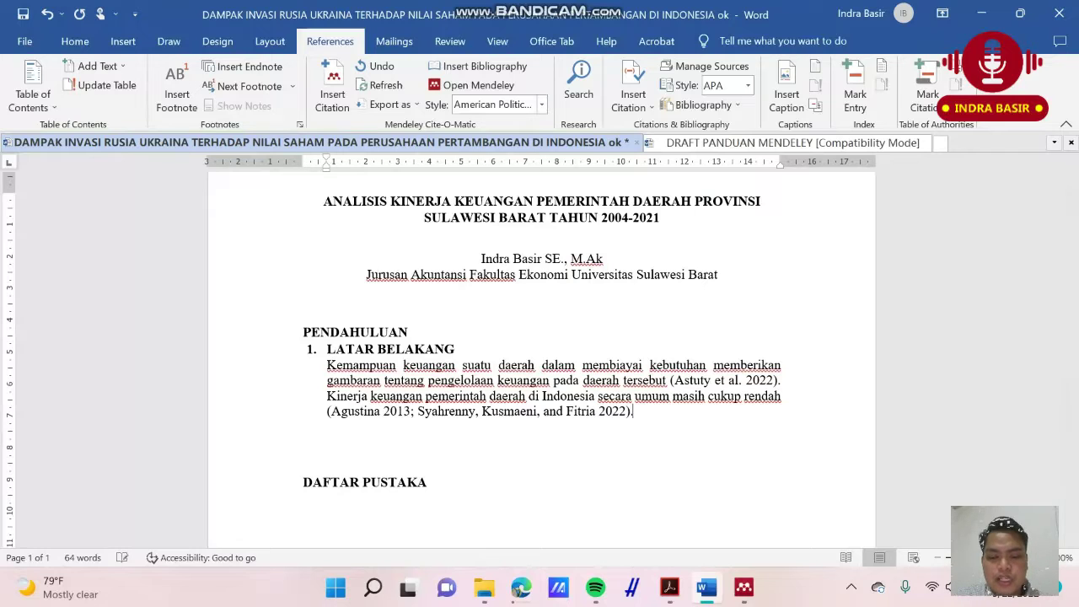
Insert the Mendeley bibliography on the empty line under DAFTAR PUSTAKA
{"action": "scroll", "coordinate": [330, 304], "scroll_direction": "down", "scroll_amount": 4}
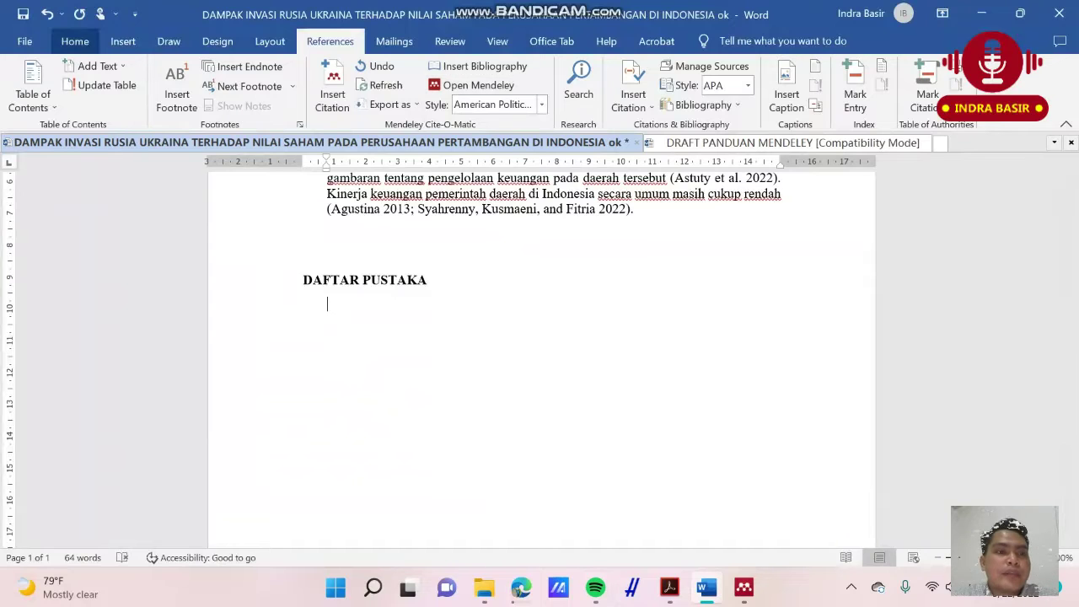
{"action": "left_click", "coordinate": [74, 41]}
{"action": "left_click", "coordinate": [329, 41]}
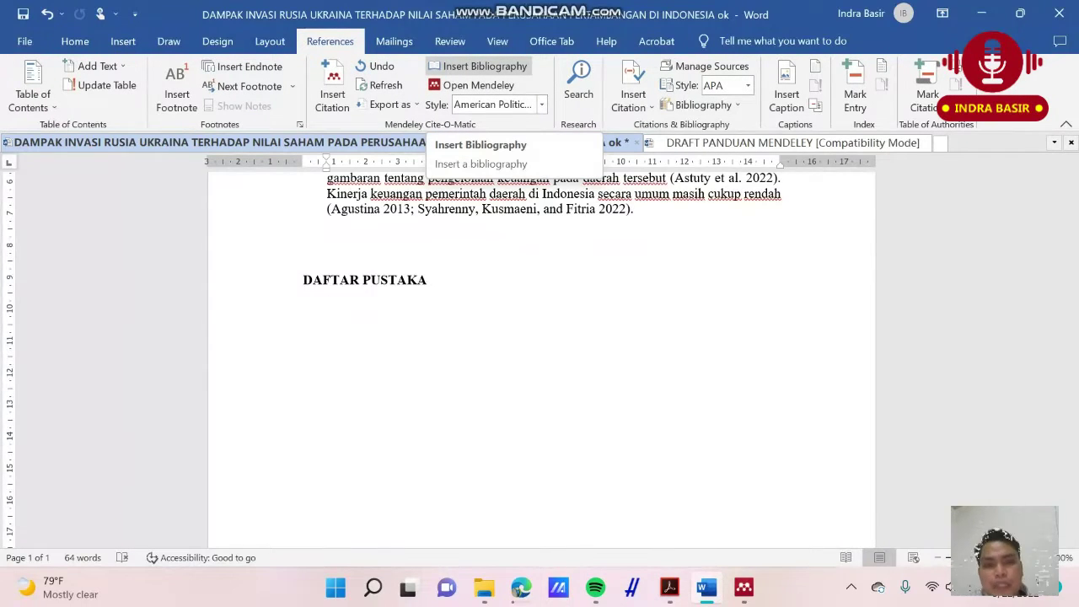
{"action": "left_click", "coordinate": [480, 65]}
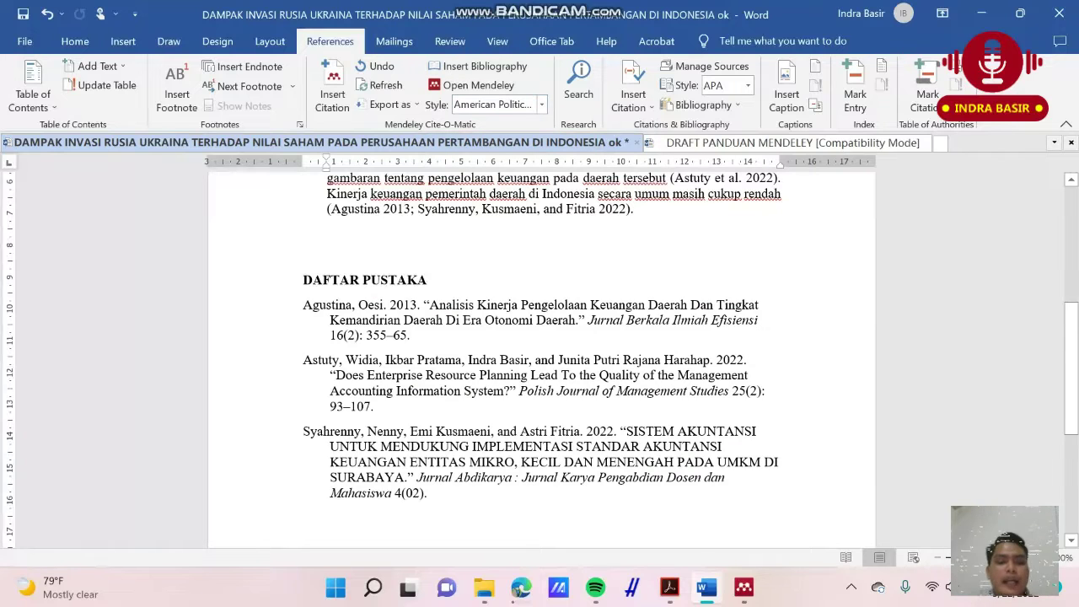
Justify all the bibliography entries under DAFTAR PUSTAKA
{"action": "left_click_drag", "start_coordinate": [332, 520], "coordinate": [305, 305]}
{"action": "left_click", "coordinate": [75, 42]}
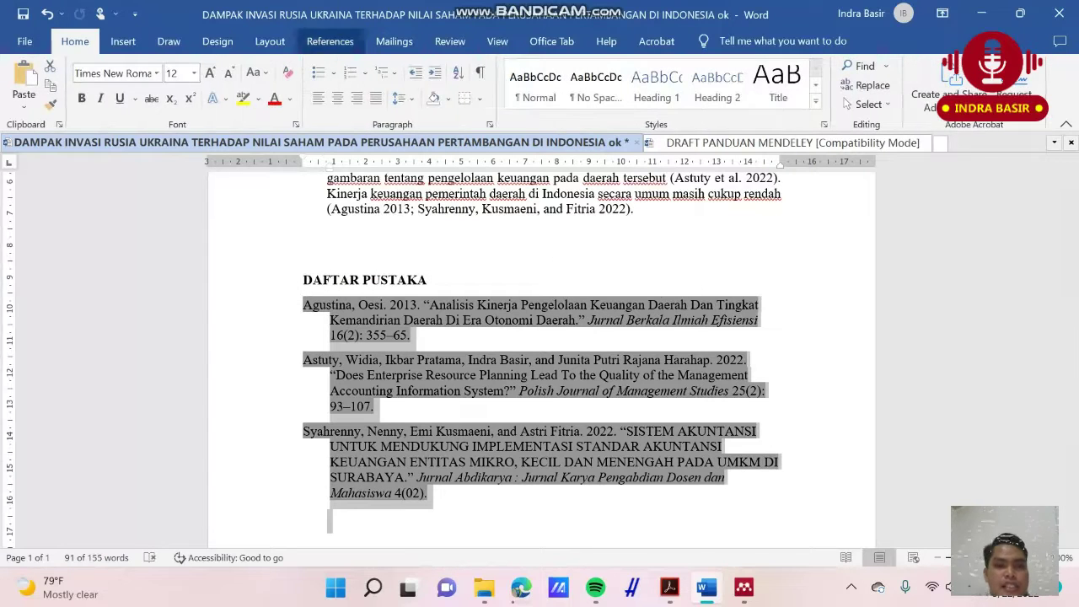
{"action": "left_click", "coordinate": [376, 98]}
{"action": "left_click", "coordinate": [514, 337]}
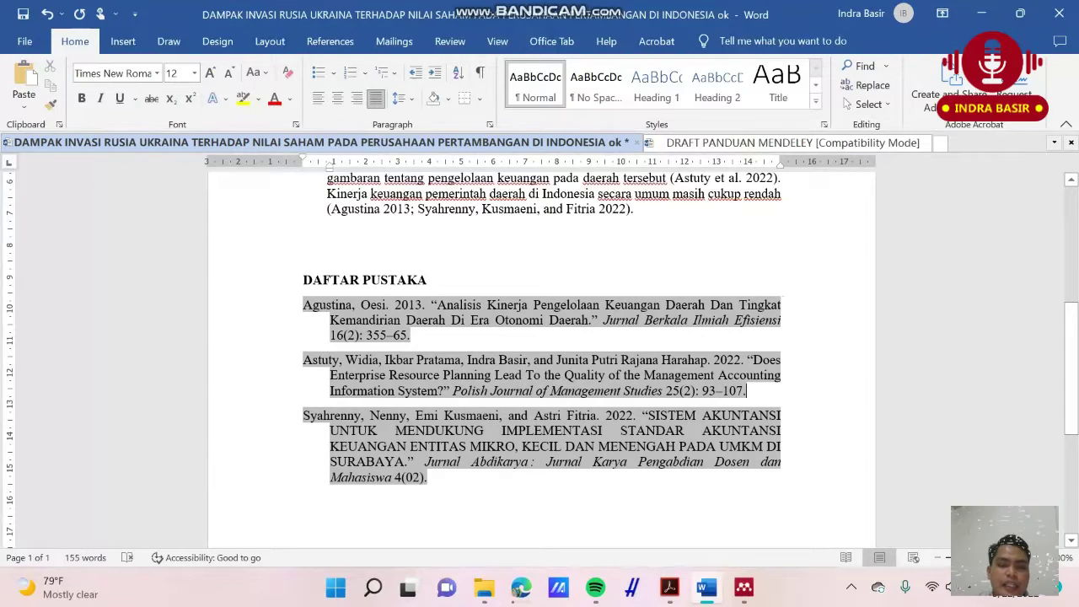
Check the DAFTAR PUSTAKA entries against the in-text citations, examining each entry's journal name, volume, issue and pages
{"action": "scroll", "coordinate": [539, 363], "scroll_direction": "up", "scroll_amount": 6}
{"action": "scroll", "coordinate": [540, 363], "scroll_direction": "down", "scroll_amount": 5}
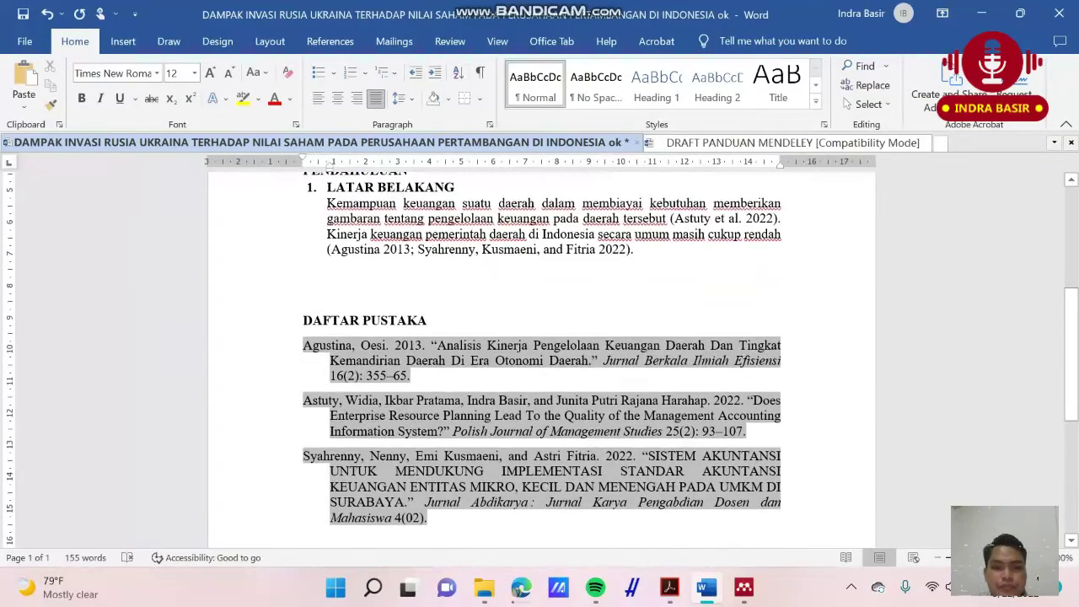
{"action": "scroll", "coordinate": [539, 354], "scroll_direction": "down", "scroll_amount": 6}
{"action": "scroll", "coordinate": [539, 354], "scroll_direction": "up", "scroll_amount": 5}
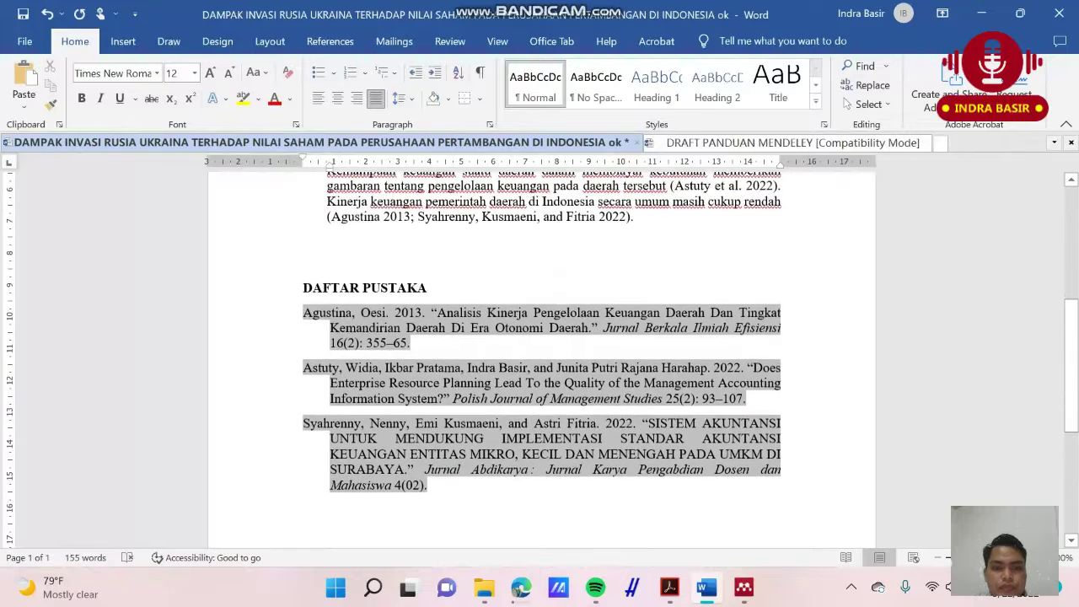
{"action": "scroll", "coordinate": [506, 327], "scroll_direction": "up", "scroll_amount": 2}
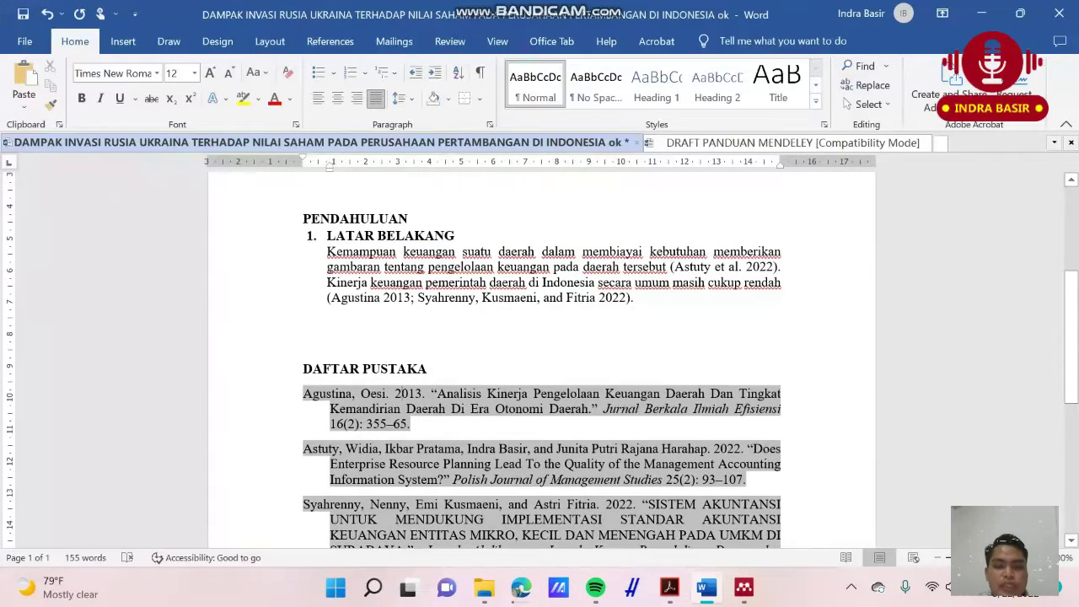
{"action": "left_click", "coordinate": [328, 312]}
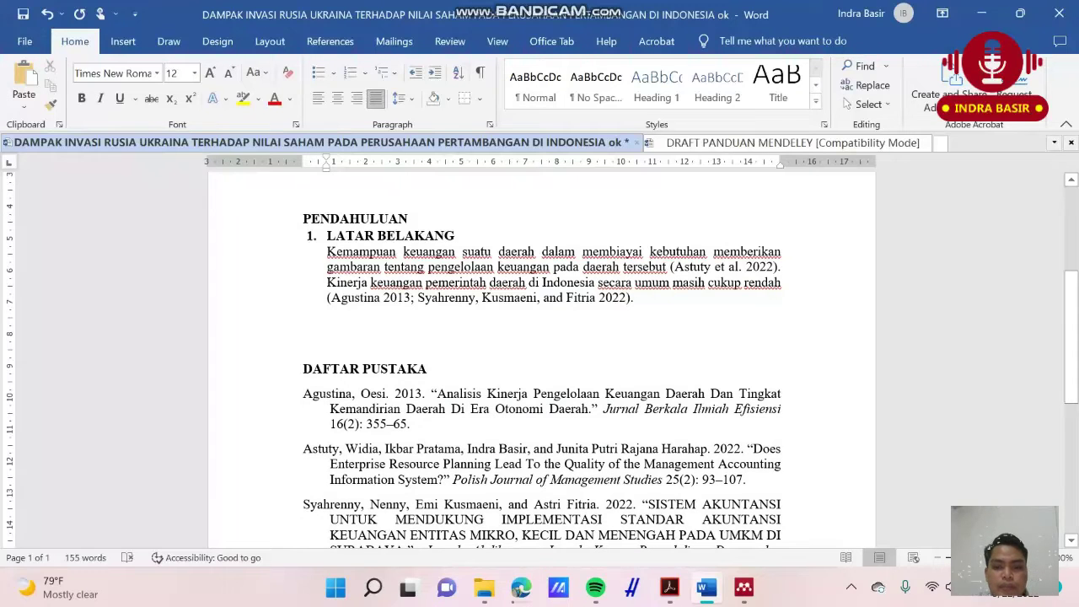
{"action": "left_click_drag", "start_coordinate": [604, 409], "coordinate": [651, 426]}
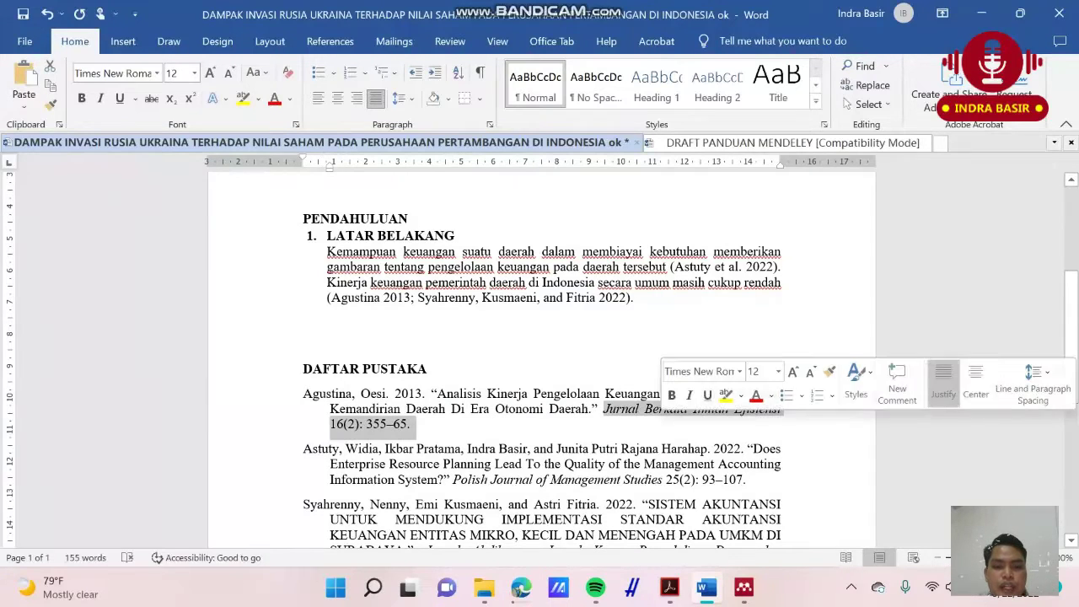
{"action": "scroll", "coordinate": [651, 427], "scroll_direction": "down", "scroll_amount": 1}
{"action": "left_click", "coordinate": [401, 384]}
{"action": "left_click", "coordinate": [328, 303]}
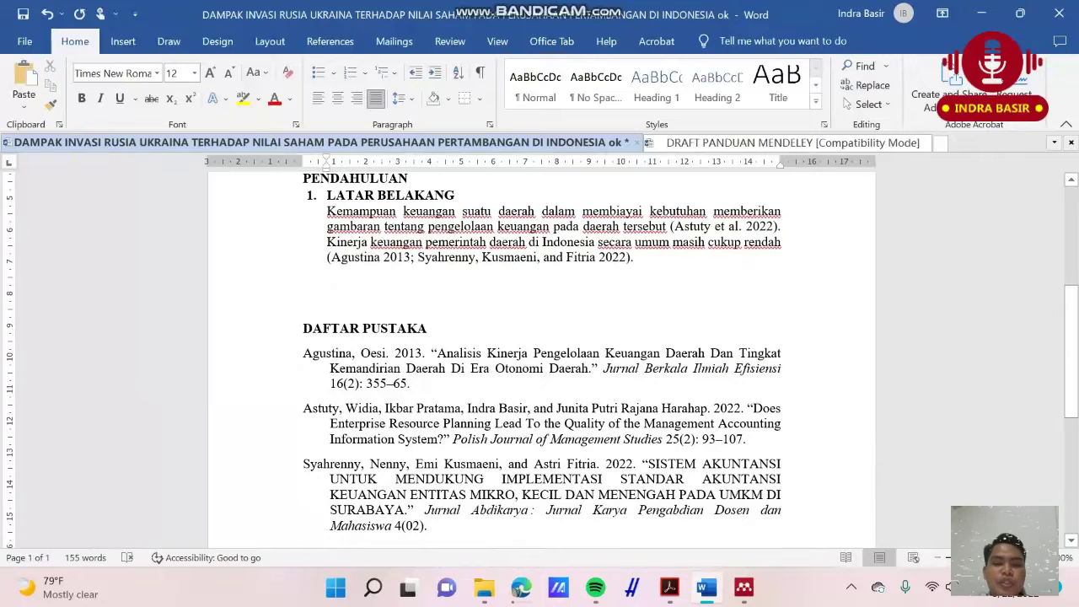
{"action": "scroll", "coordinate": [540, 354], "scroll_direction": "down", "scroll_amount": 2}
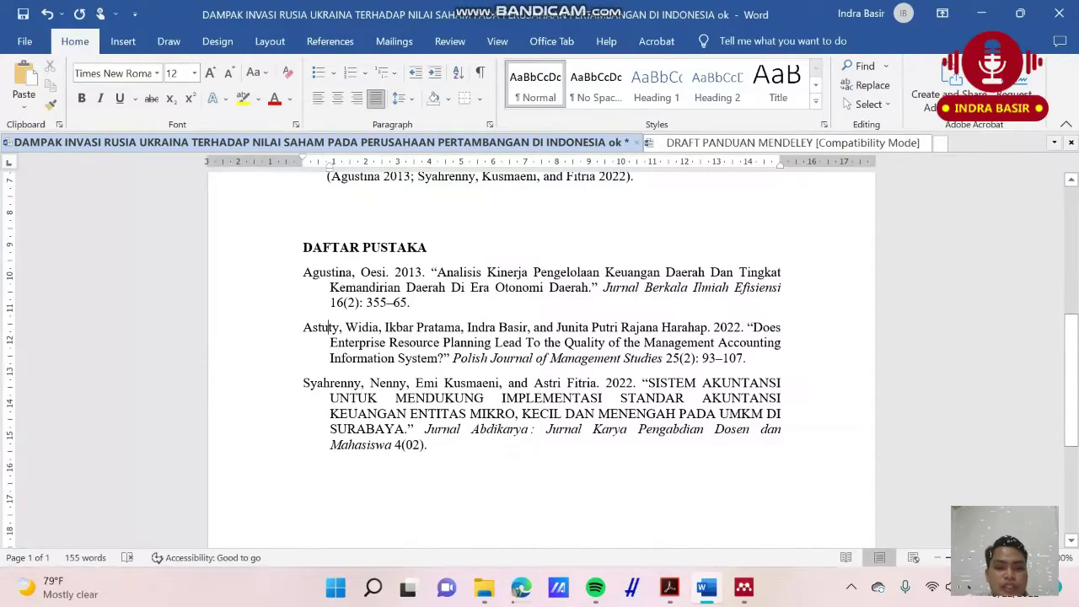
{"action": "left_click_drag", "start_coordinate": [452, 358], "coordinate": [662, 358]}
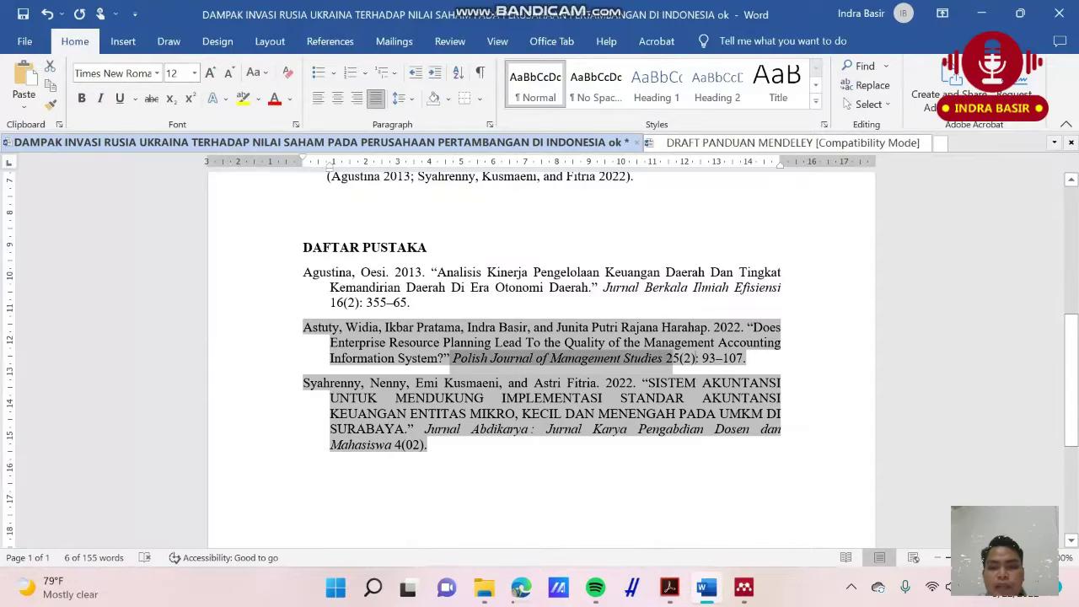
{"action": "left_click", "coordinate": [746, 359]}
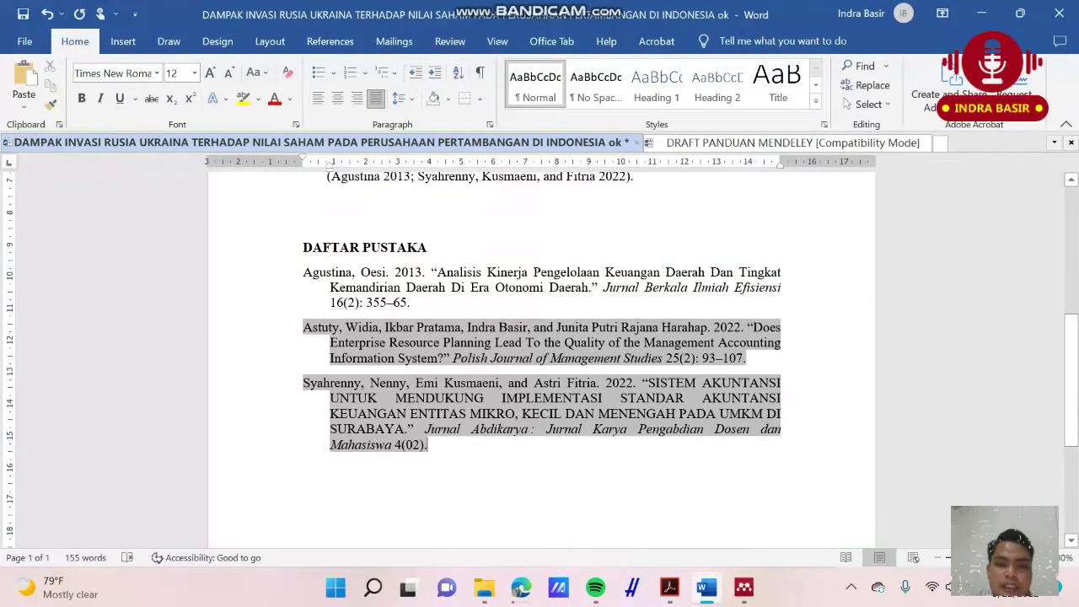
{"action": "scroll", "coordinate": [539, 354], "scroll_direction": "up", "scroll_amount": 8}
Switch to Mendeley and look through the recently added articles and the contents of the folders Bab 1 to Bab 4
{"action": "left_click", "coordinate": [670, 587]}
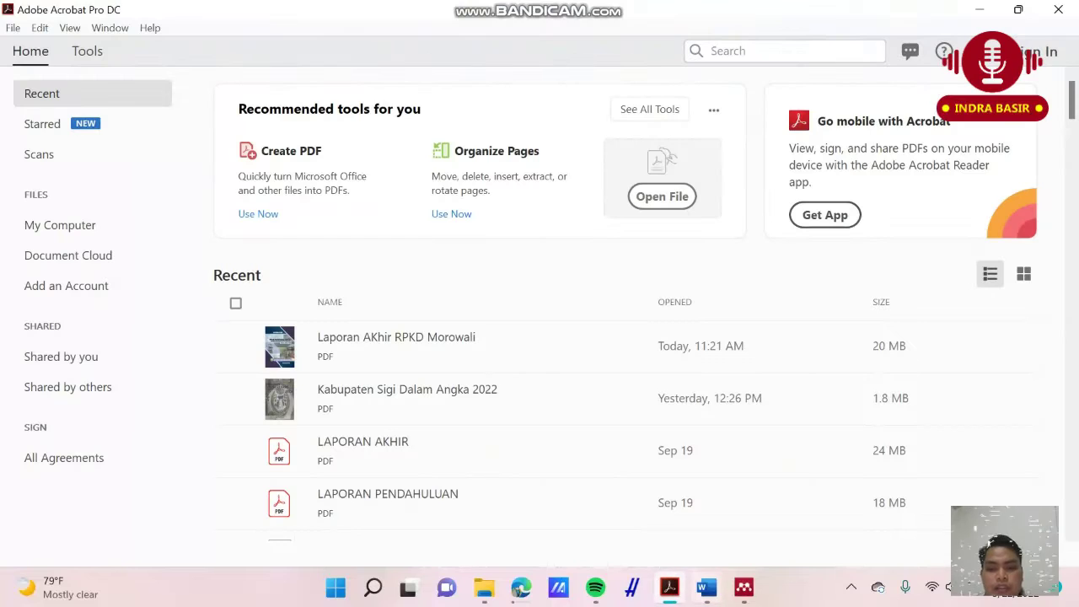
{"action": "left_click", "coordinate": [743, 587]}
{"action": "scroll", "coordinate": [834, 337], "scroll_direction": "down", "scroll_amount": 5}
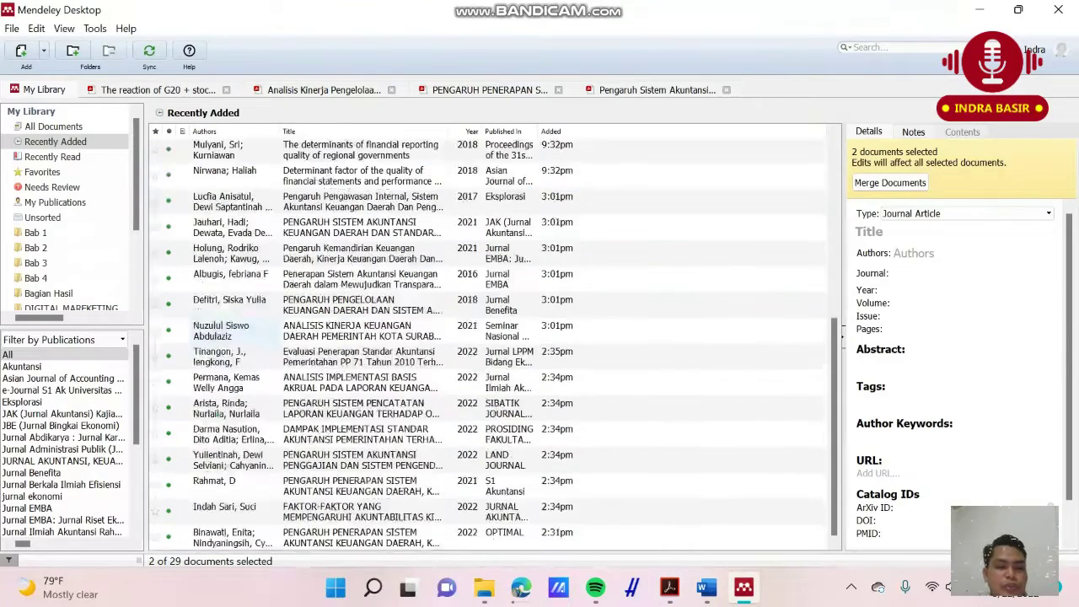
{"action": "scroll", "coordinate": [841, 335], "scroll_direction": "up", "scroll_amount": 5}
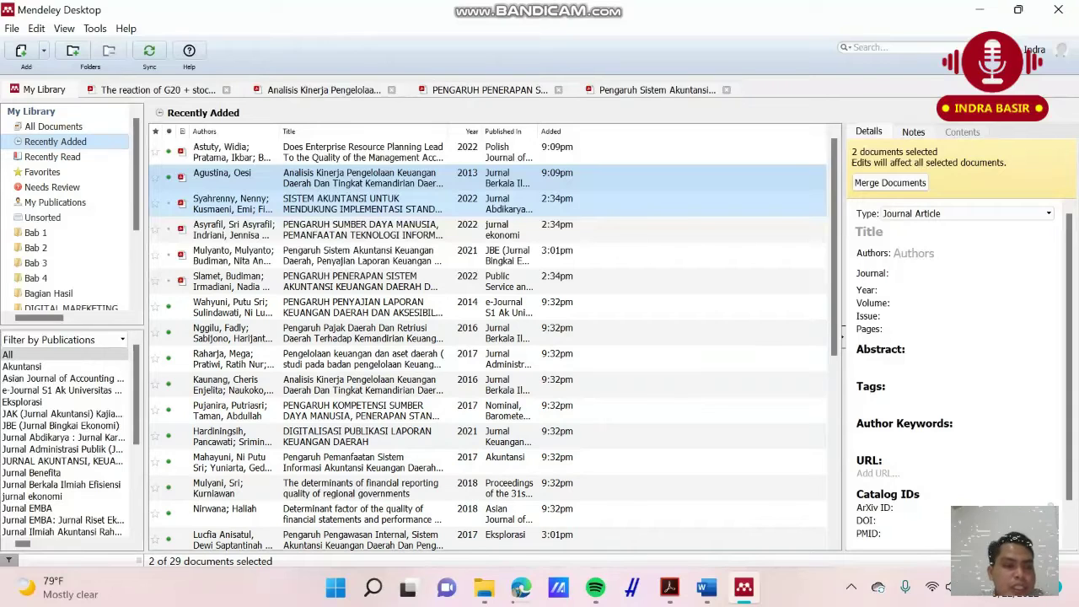
{"action": "left_click", "coordinate": [36, 232]}
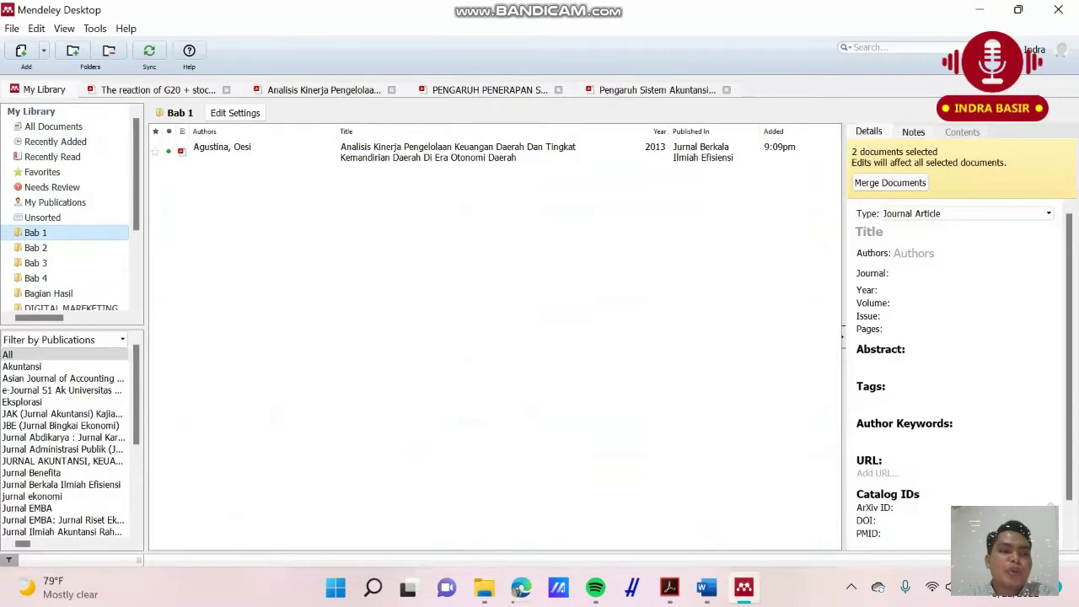
{"action": "key", "text": "Down"}
{"action": "key", "text": "Down"}
{"action": "key", "text": "Down"}
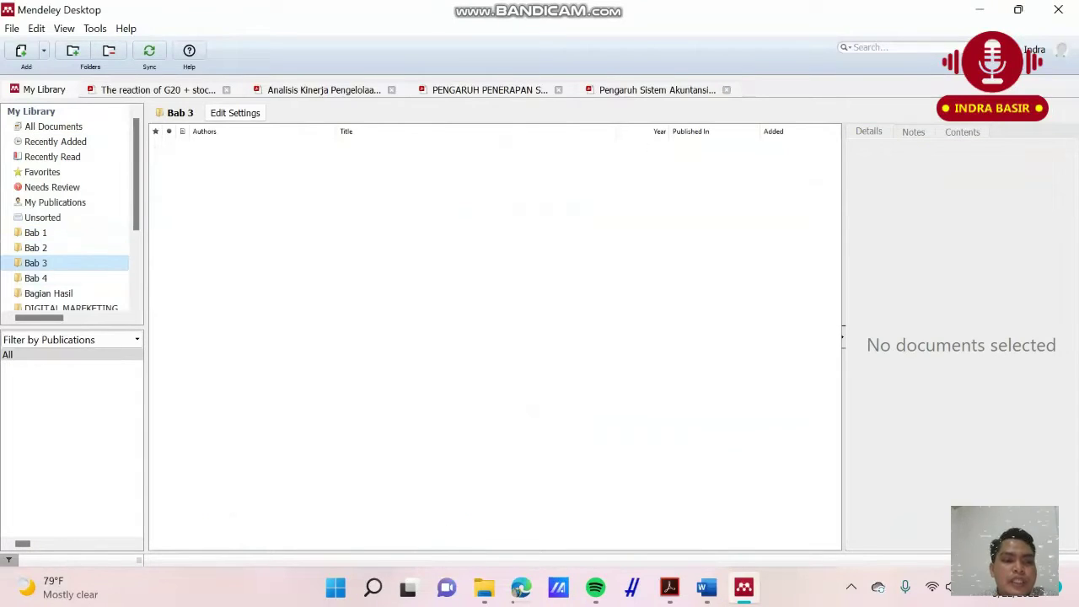
{"action": "key", "text": "Up"}
{"action": "key", "text": "Up"}
{"action": "key", "text": "Up"}
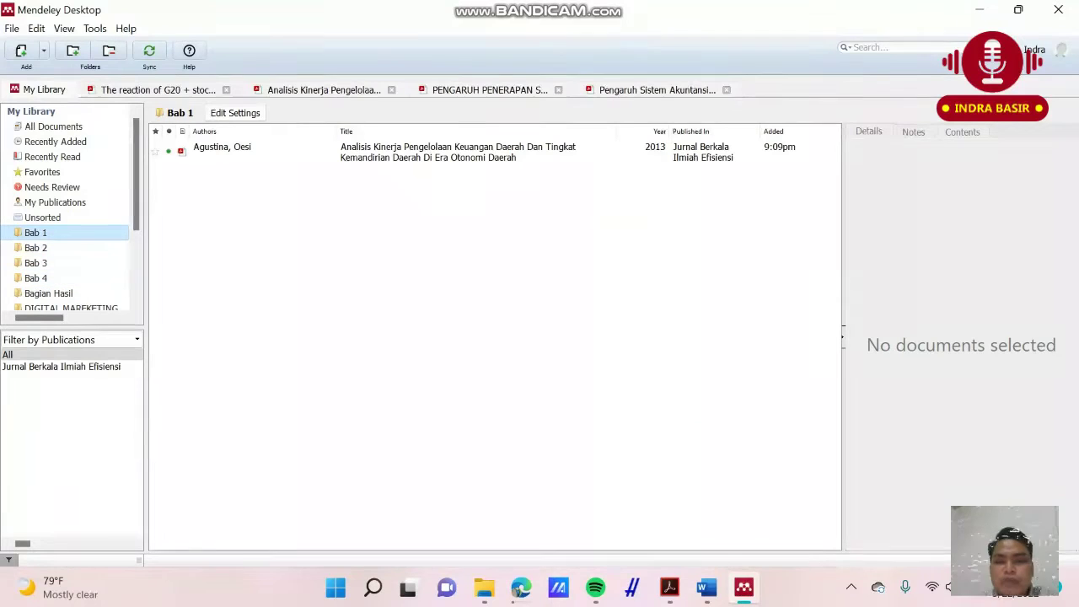
{"action": "key", "text": "Down"}
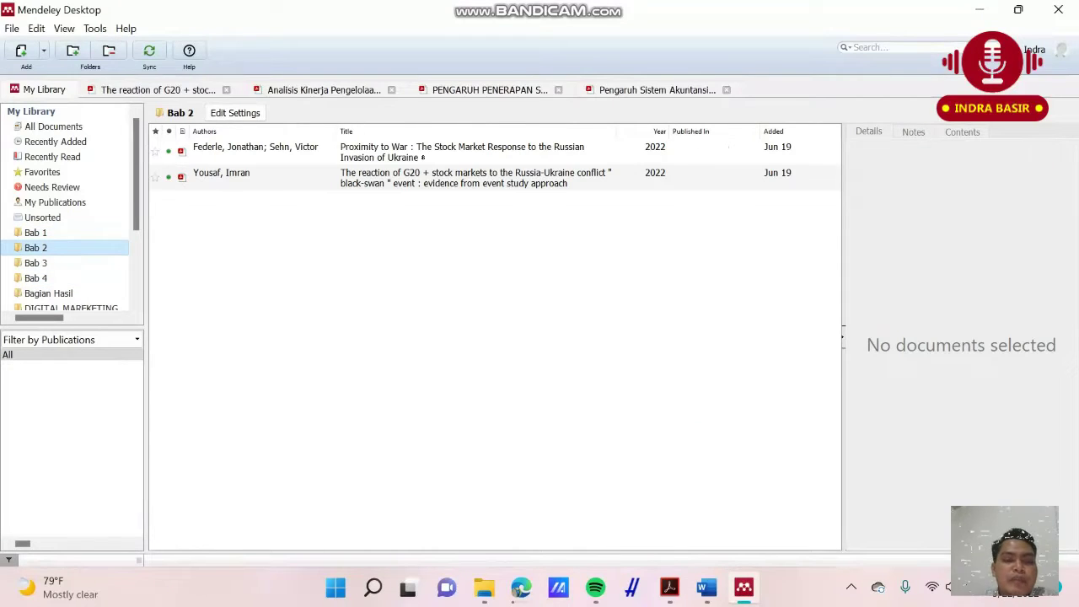
{"action": "left_click", "coordinate": [36, 263]}
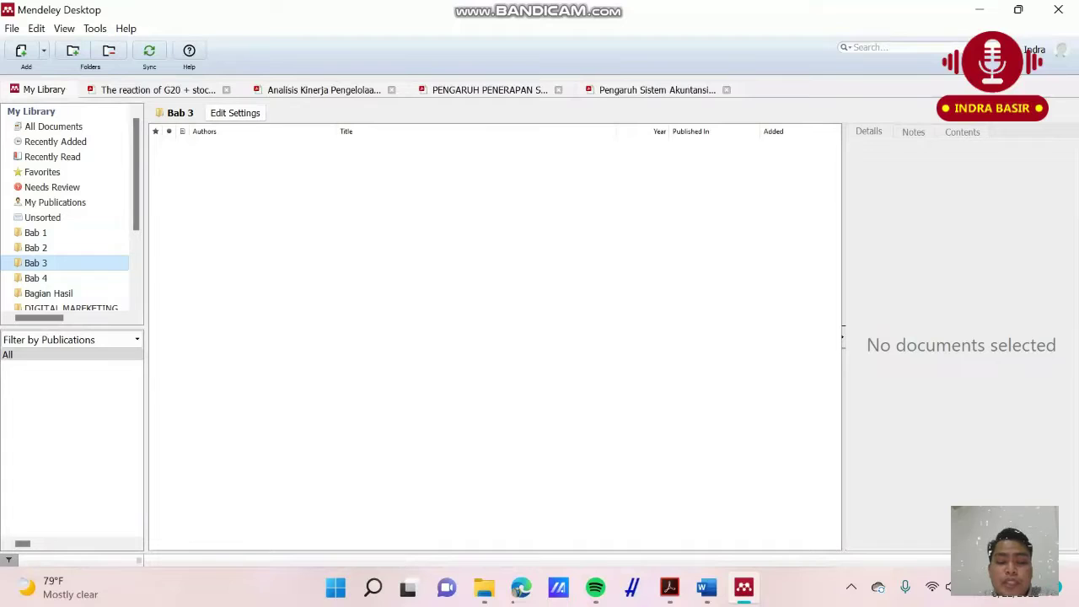
{"action": "left_click", "coordinate": [35, 278]}
Create a new library folder named "Bab 5"
{"action": "scroll", "coordinate": [70, 206], "scroll_direction": "down", "scroll_amount": 3}
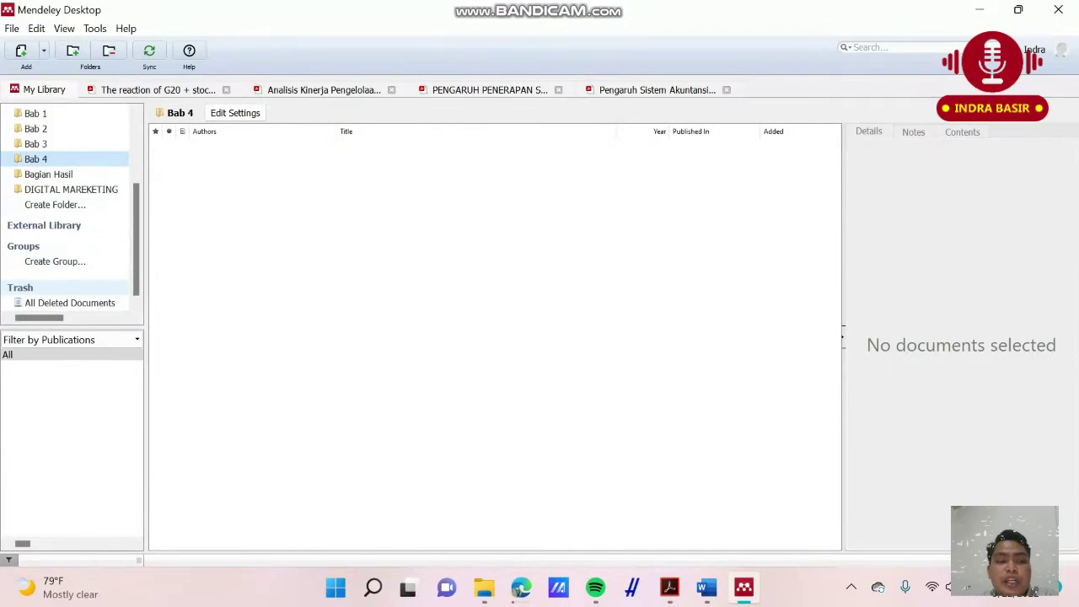
{"action": "scroll", "coordinate": [70, 211], "scroll_direction": "up", "scroll_amount": 3}
{"action": "scroll", "coordinate": [70, 211], "scroll_direction": "down", "scroll_amount": 2}
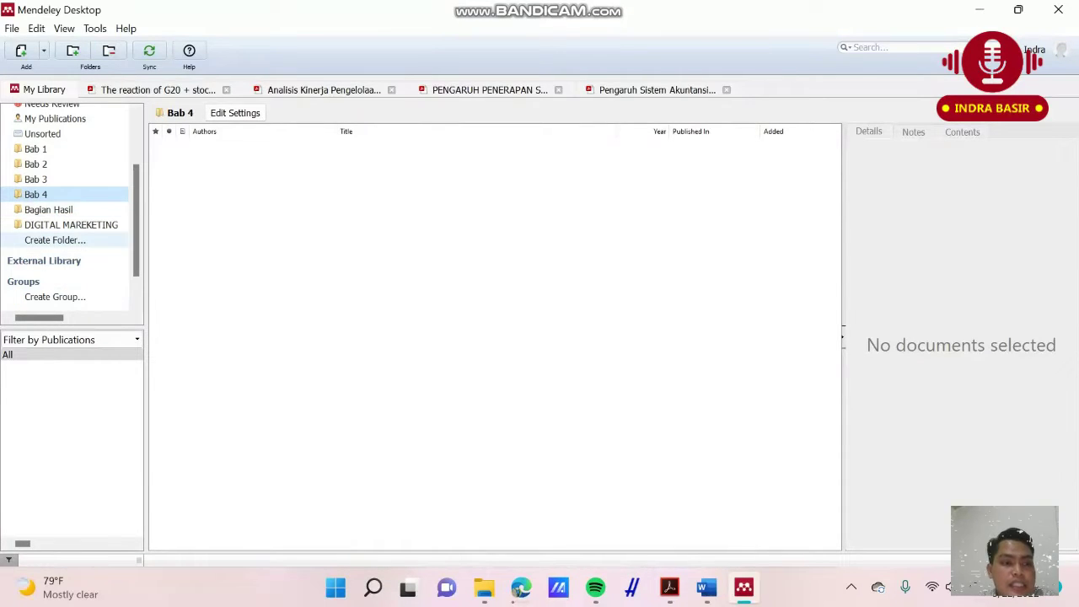
{"action": "left_click", "coordinate": [56, 240]}
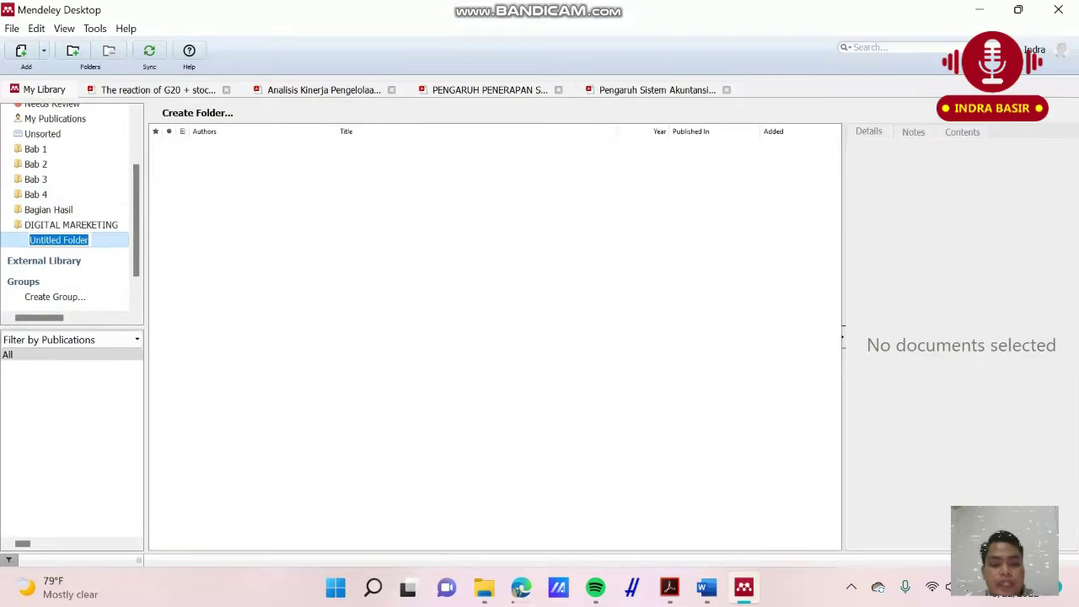
{"action": "type", "text": "Bab 5"}
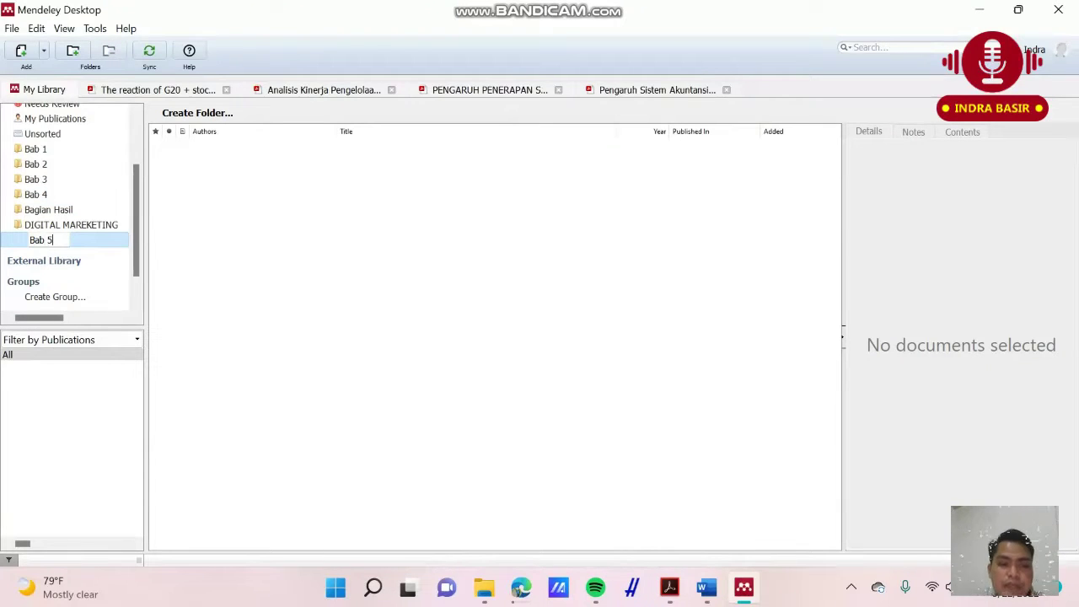
{"action": "key", "text": "Return"}
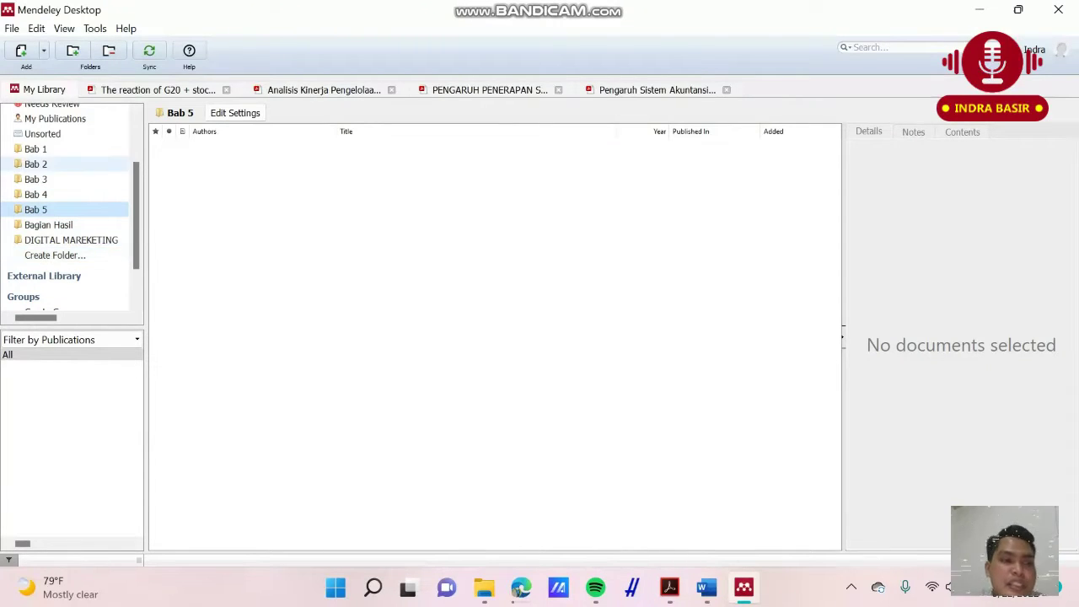
Look through the Bab folders, and examine the details of several articles stored in the Bagian Hasil folder
{"action": "left_click", "coordinate": [36, 149]}
{"action": "left_click", "coordinate": [36, 165]}
{"action": "left_click", "coordinate": [36, 210]}
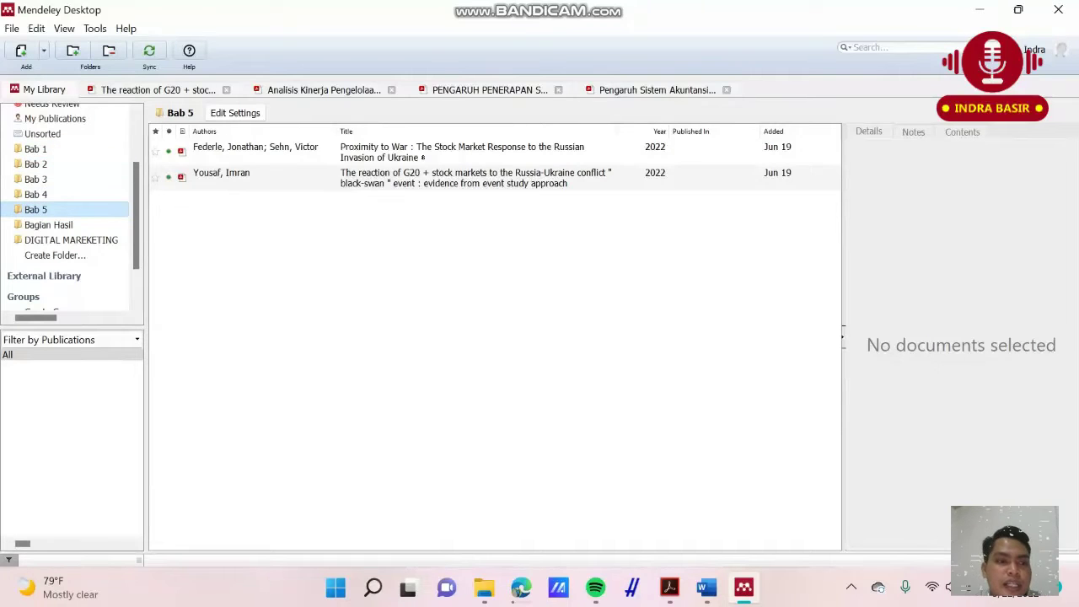
{"action": "left_click", "coordinate": [37, 195]}
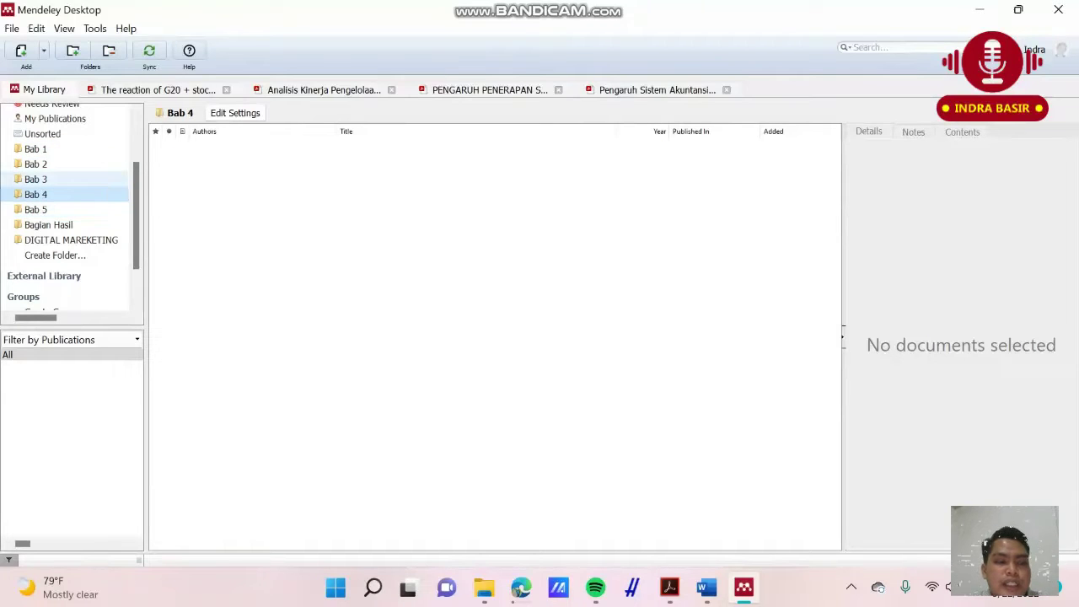
{"action": "left_click", "coordinate": [36, 180]}
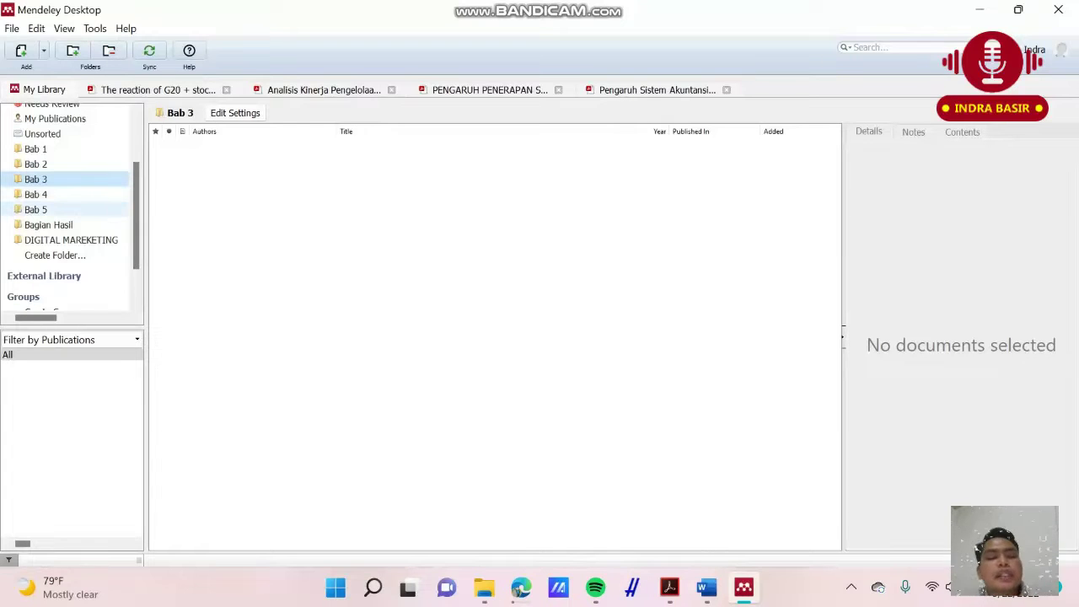
{"action": "left_click", "coordinate": [48, 225]}
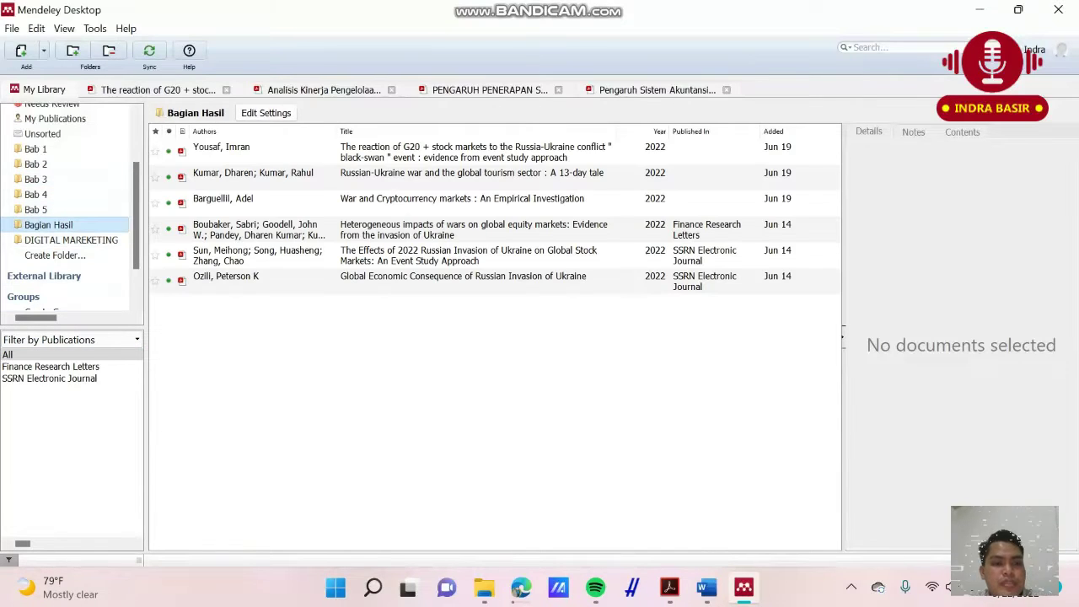
{"action": "left_click", "coordinate": [472, 151]}
{"action": "left_click", "coordinate": [462, 202]}
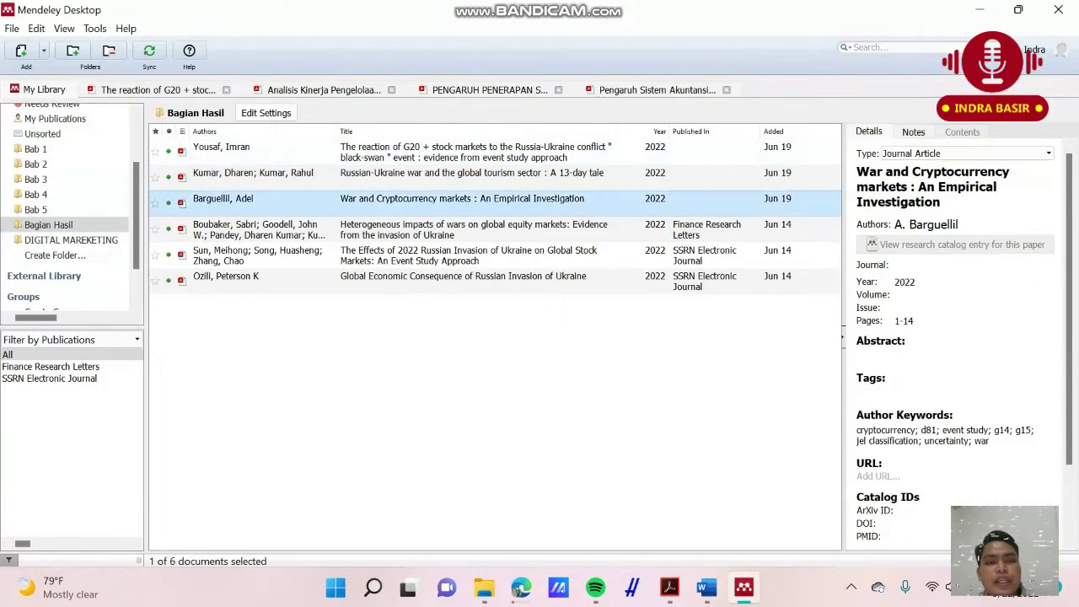
{"action": "left_click", "coordinate": [463, 255]}
{"action": "left_click", "coordinate": [464, 281]}
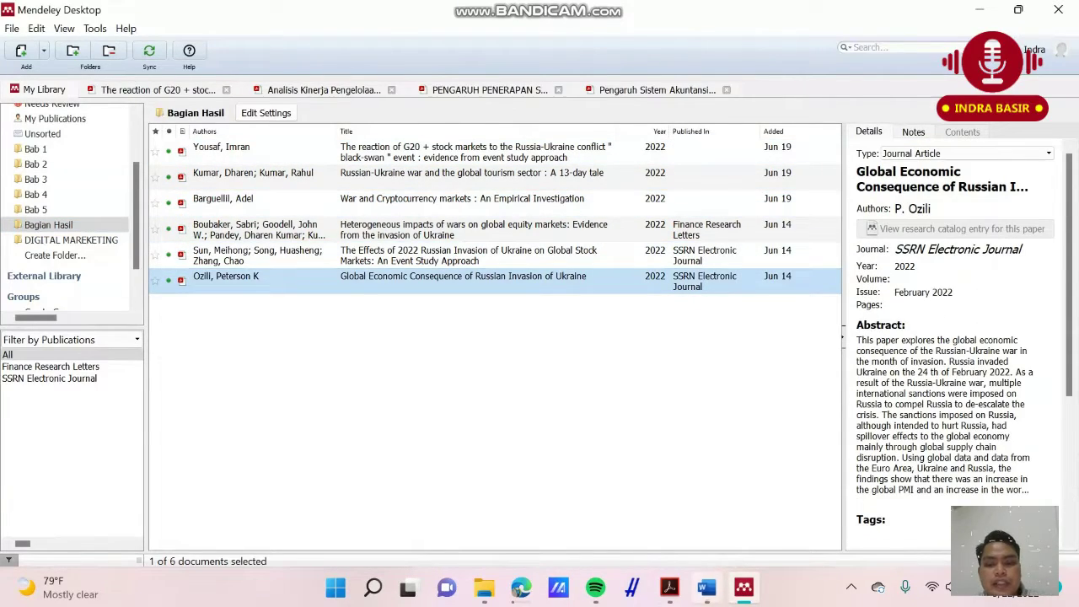
Switch to Word and paste a copy of the PENDAHULUAN heading between the Latar Belakang paragraph and DAFTAR PUSTAKA
{"action": "left_click", "coordinate": [706, 587]}
{"action": "scroll", "coordinate": [540, 354], "scroll_direction": "down", "scroll_amount": 7}
{"action": "scroll", "coordinate": [539, 354], "scroll_direction": "up", "scroll_amount": 2}
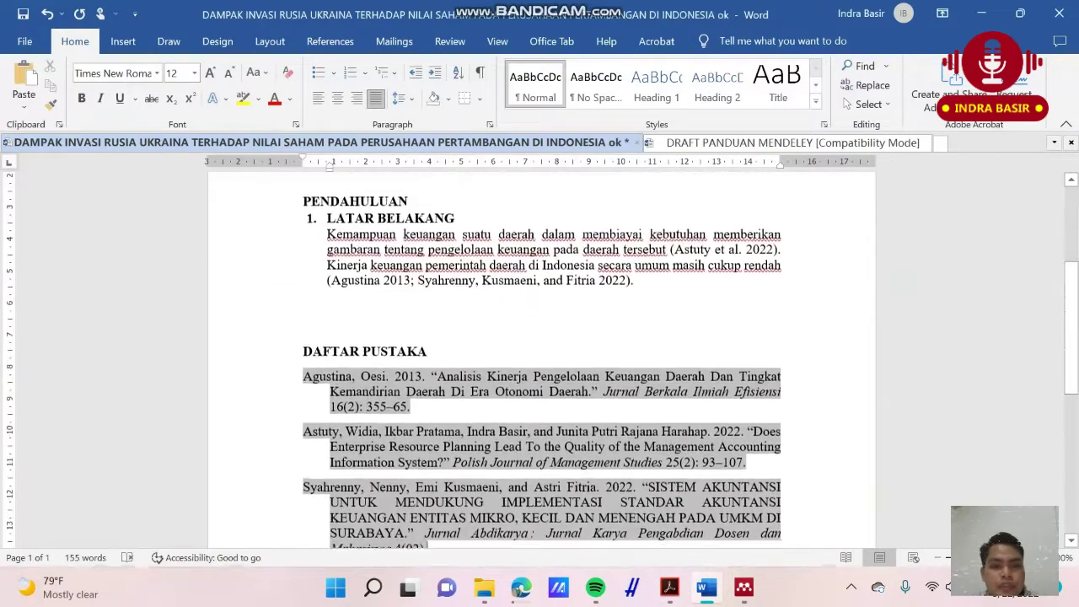
{"action": "scroll", "coordinate": [539, 354], "scroll_direction": "up", "scroll_amount": 1}
{"action": "double_click", "coordinate": [355, 251]}
{"action": "key", "text": "ctrl+c"}
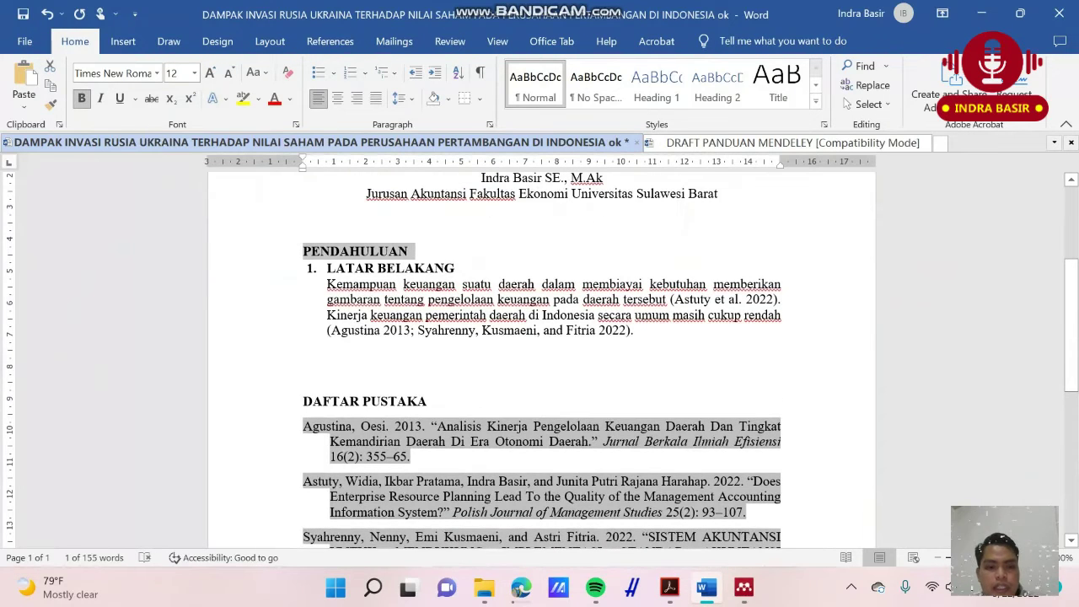
{"action": "left_click", "coordinate": [331, 361]}
{"action": "key", "text": "Return"}
{"action": "key", "text": "ctrl+v"}
{"action": "key", "text": "Up"}
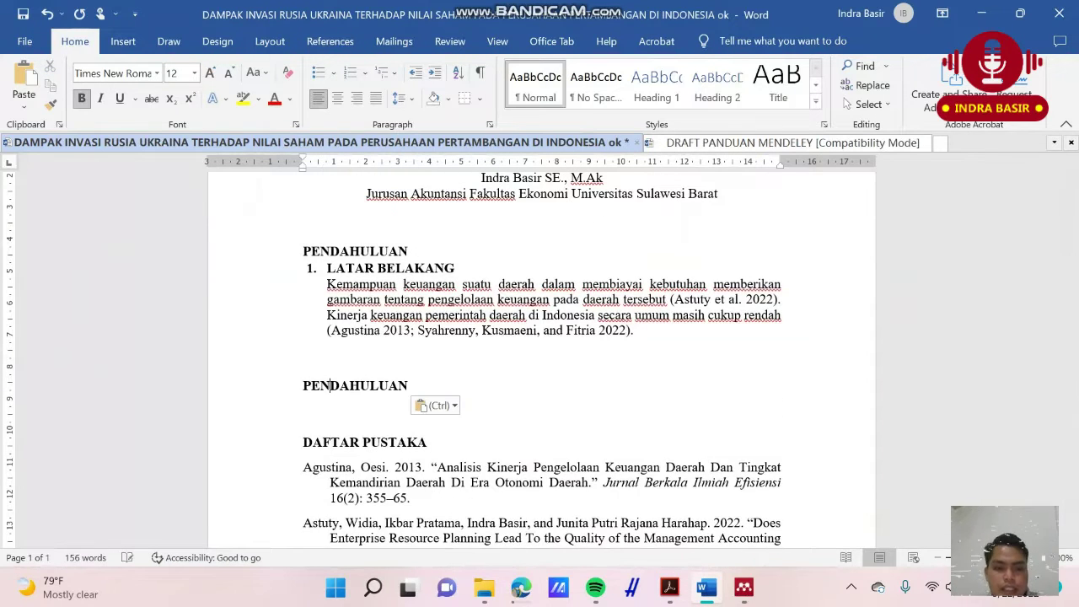
Replace the text of the copied heading above DAFTAR PUSTAKA with "HASIL"
{"action": "key", "text": "shift+Home"}
{"action": "type", "text": "hasi"}
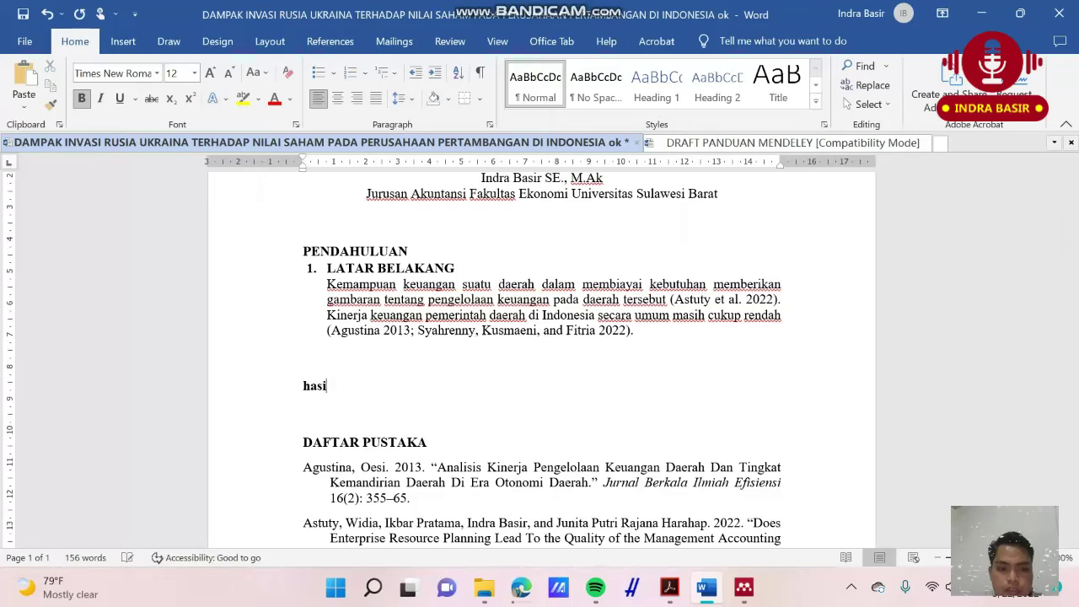
{"action": "type", "text": "HASI"}
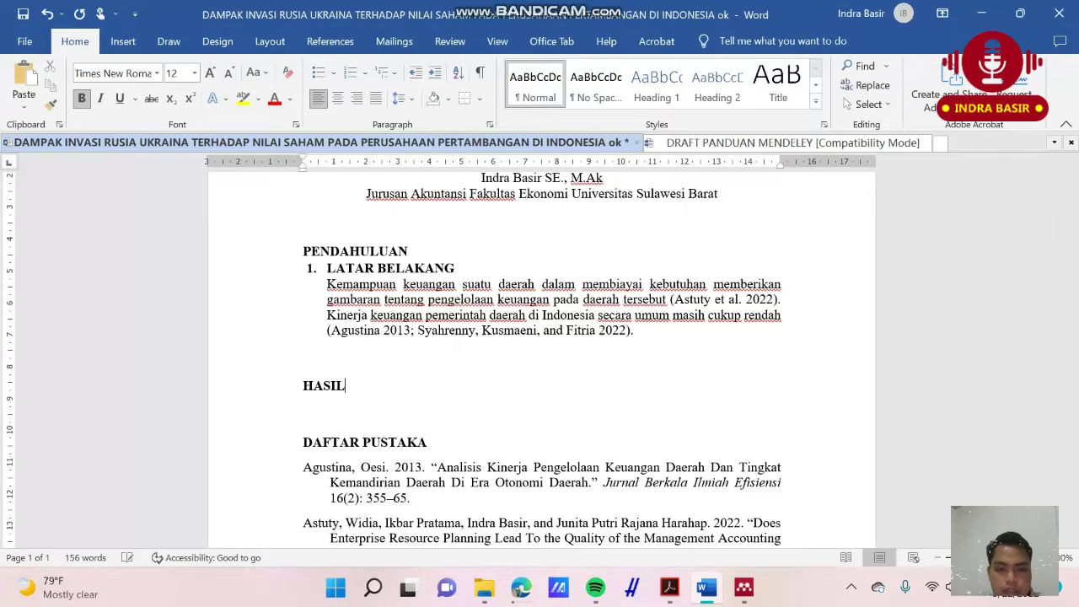
{"action": "type", "text": "L"}
Start a new line directly below the HASIL heading with "Penelita" and remove its bold formatting
{"action": "key", "text": "Return"}
{"action": "type", "text": "Penelita"}
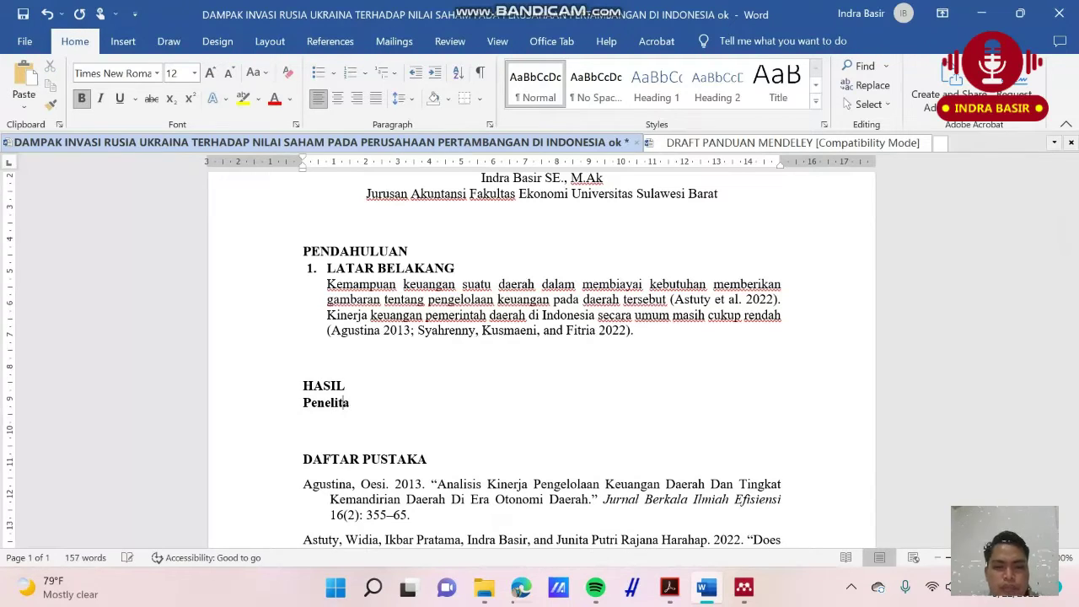
{"action": "key", "text": "shift+Home"}
{"action": "key", "text": "ctrl+b"}
{"action": "key", "text": "End"}
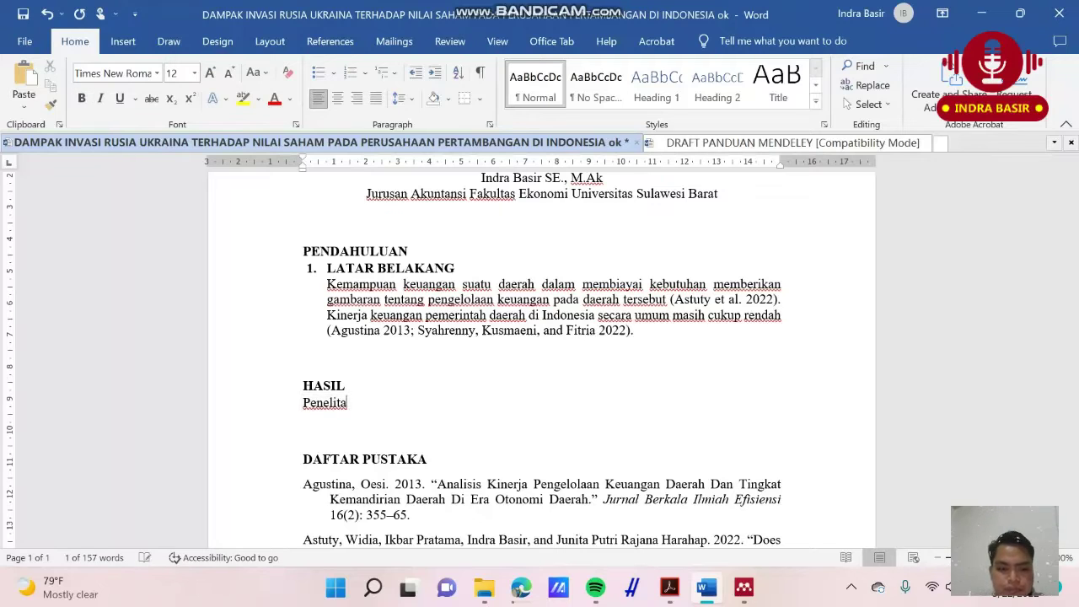
Continue the HASIL line to read "Penelitan ini menujukan bahwa kemampuan keuangan pemerintah Sulawesi barat masih rendah, hal ini sejalan dengan penelitian"
{"action": "type", "text": "n ini menu"}
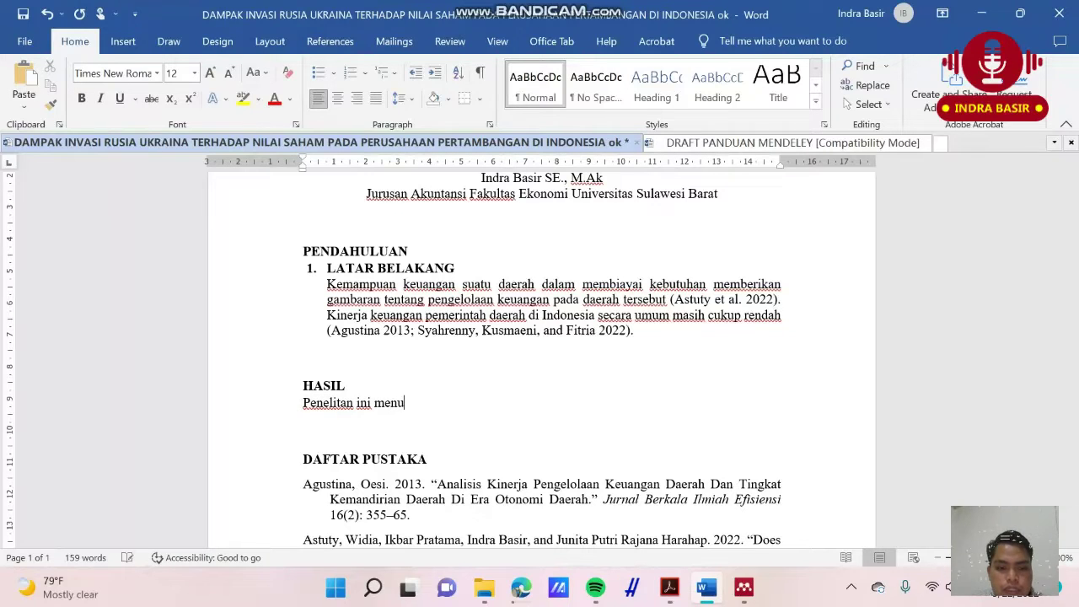
{"action": "type", "text": "jukan bahwa"}
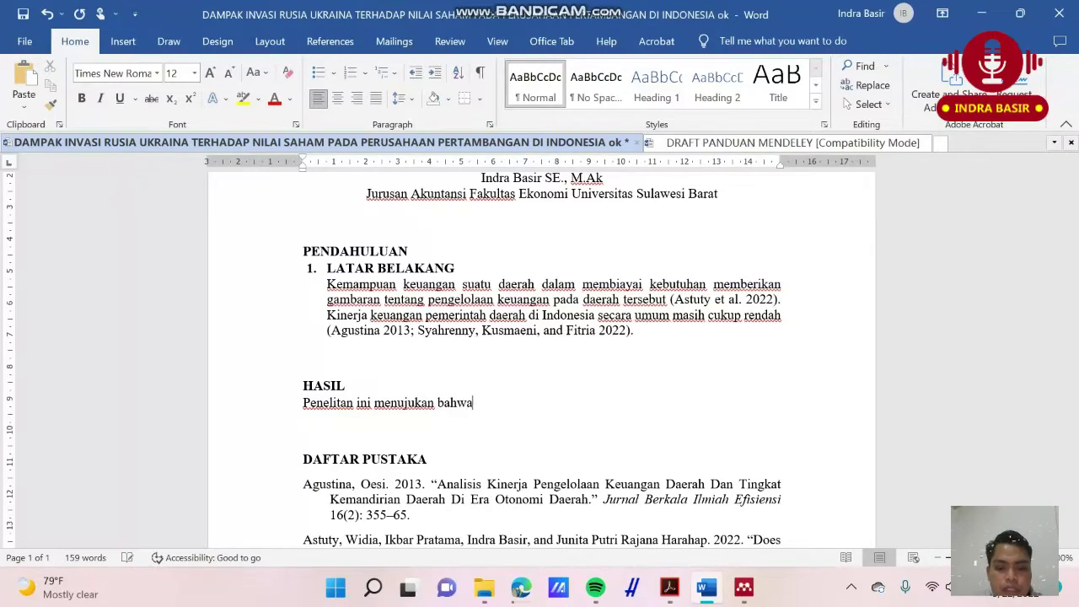
{"action": "type", "text": " kemampuan keuan"}
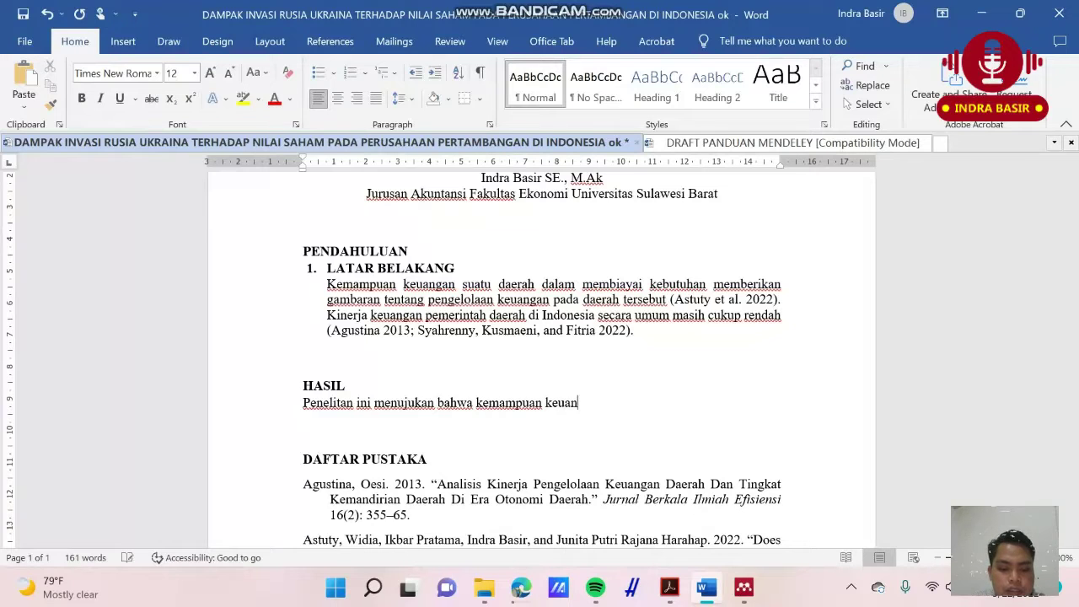
{"action": "type", "text": "gan pr"}
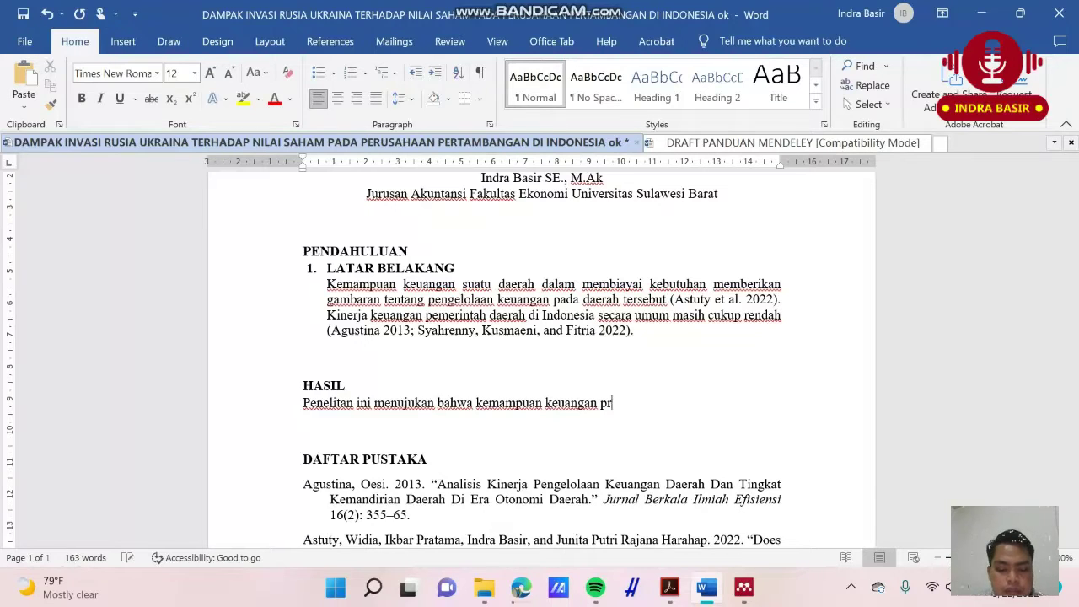
{"action": "key", "text": "BackSpace"}
{"action": "type", "text": "emerintah s"}
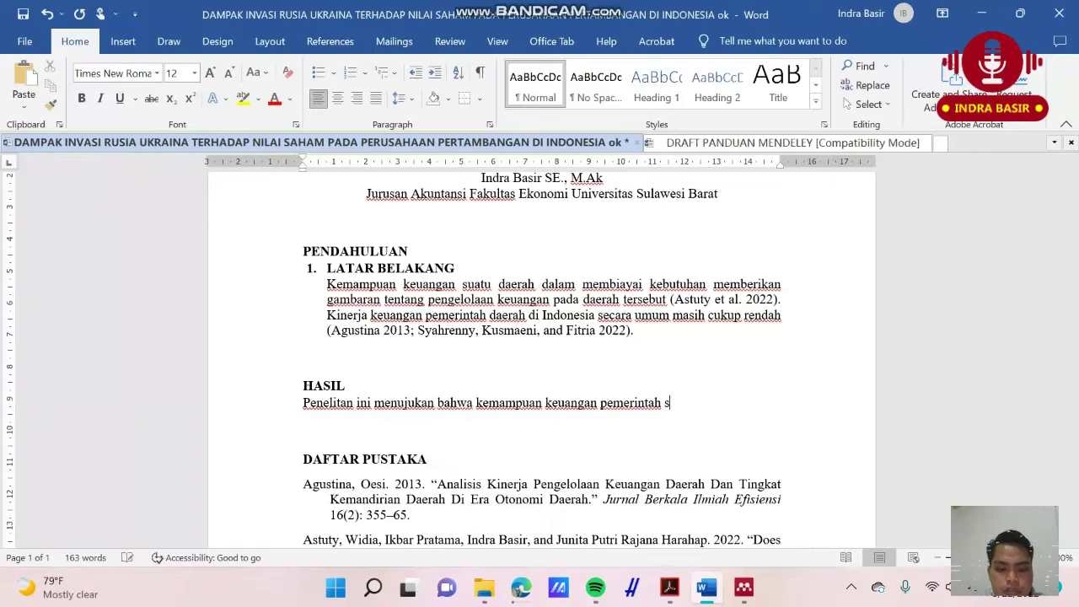
{"action": "type", "text": "ulawesi bar"}
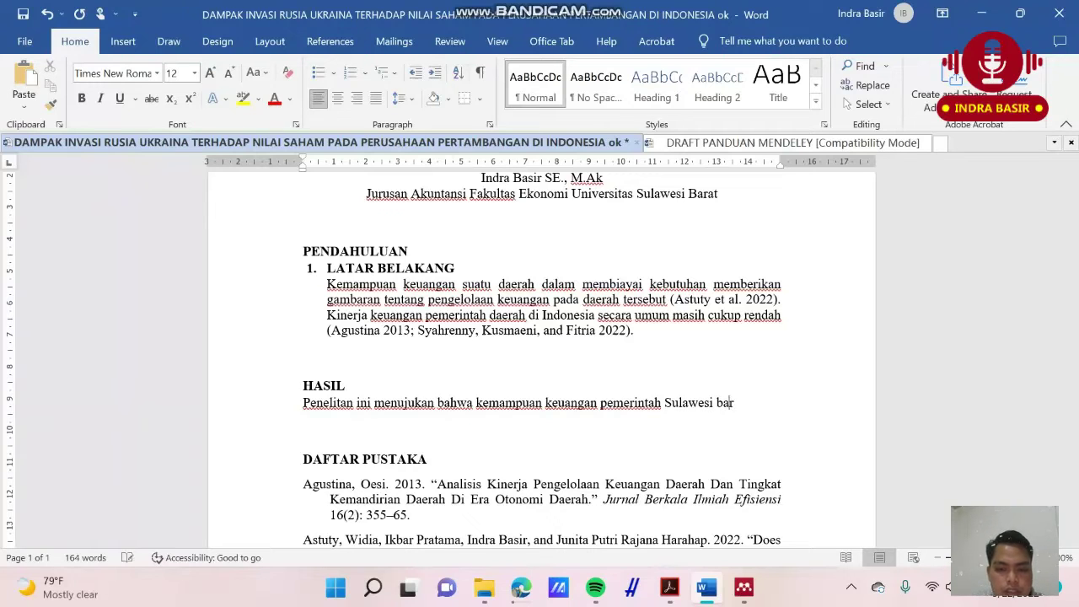
{"action": "type", "text": "at masih renda"}
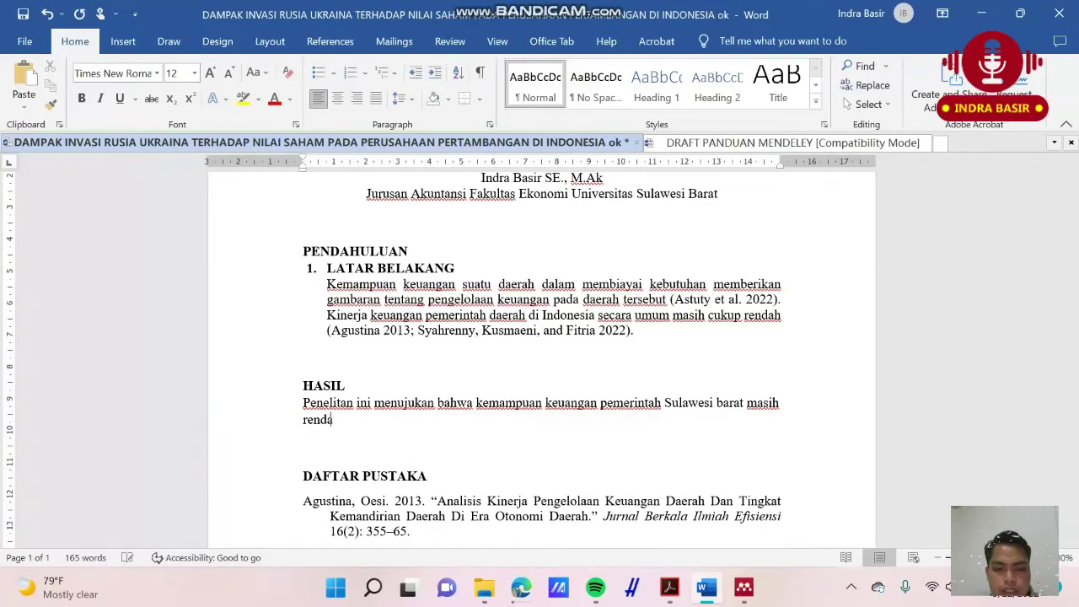
{"action": "type", "text": "h. hal "}
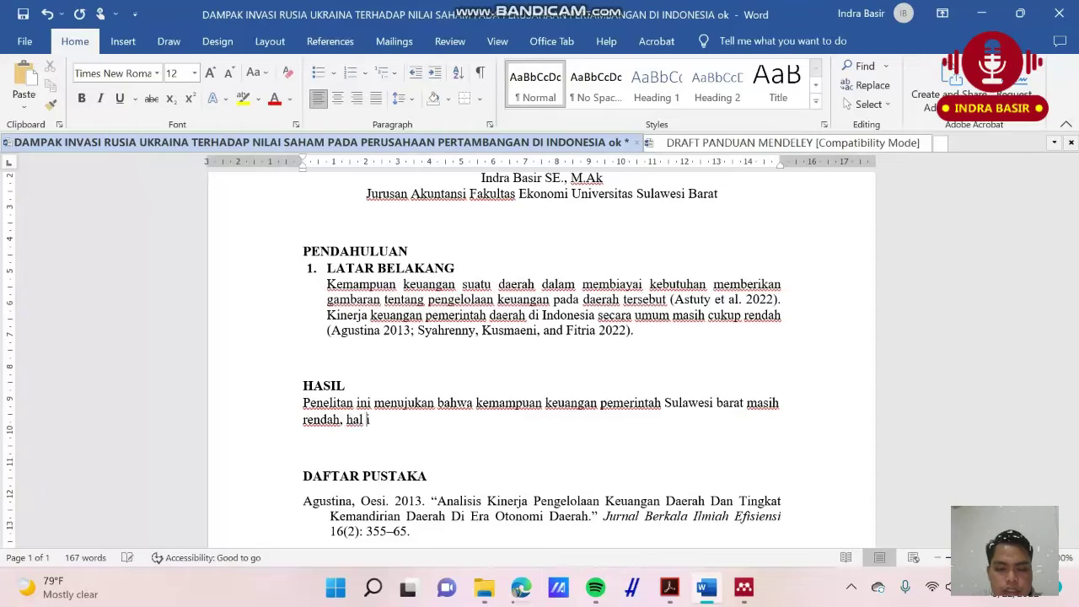
{"action": "type", "text": "ini sejalan denga"}
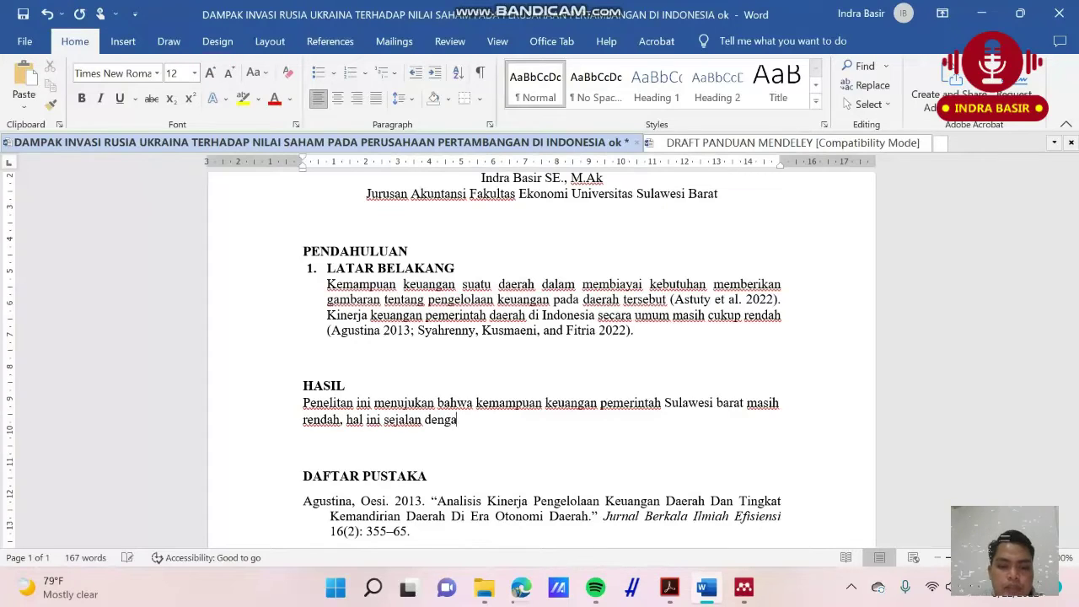
{"action": "type", "text": "n penelita"}
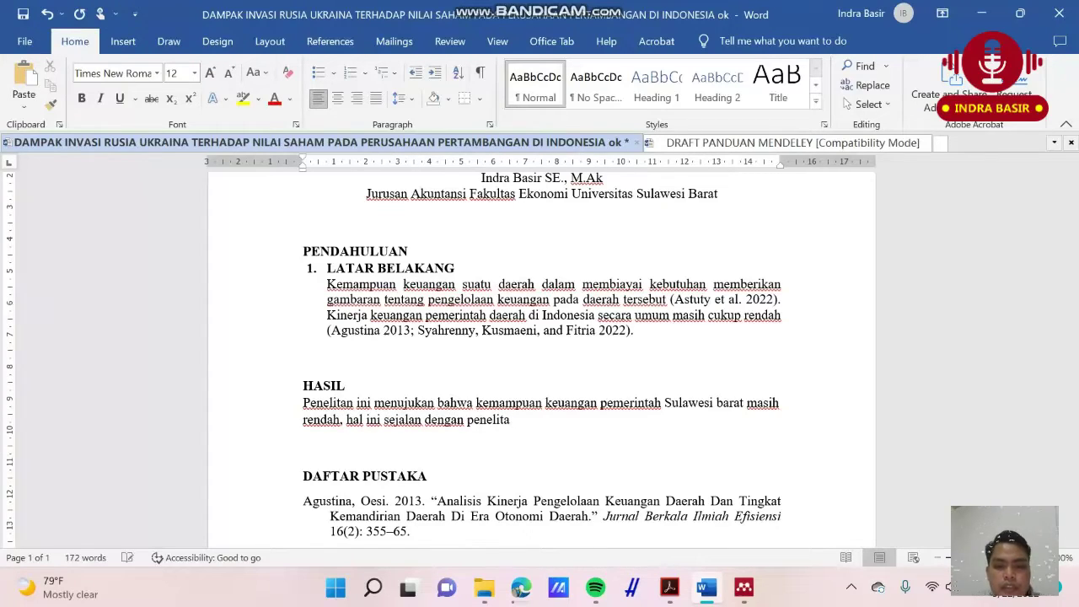
{"action": "key", "text": "BackSpace"}
{"action": "type", "text": "ian"}
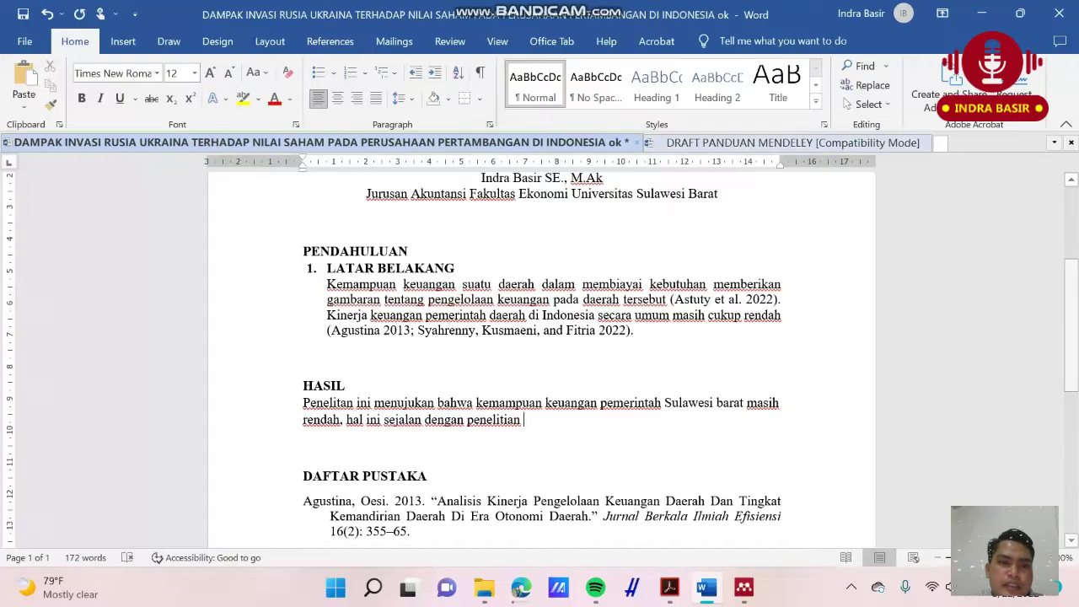
Try to cite the Bagian Hasil articles on G20 + stock markets and the global tourism sector, and undo the citation inserted in Latar Belakang
{"action": "left_click", "coordinate": [330, 40]}
{"action": "left_click", "coordinate": [478, 66]}
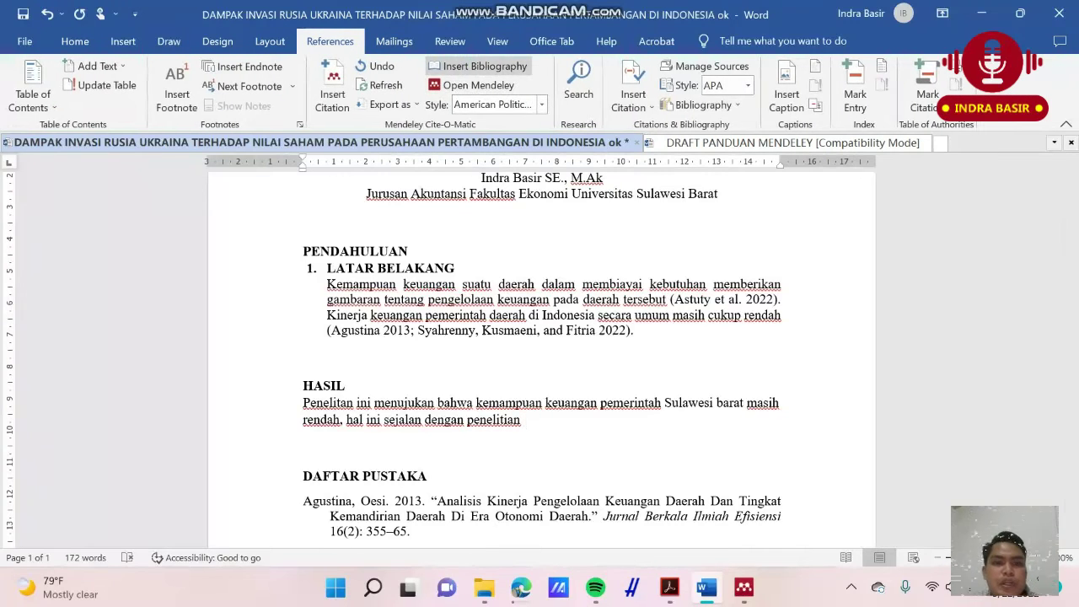
{"action": "left_click", "coordinate": [376, 66]}
{"action": "left_click", "coordinate": [333, 84]}
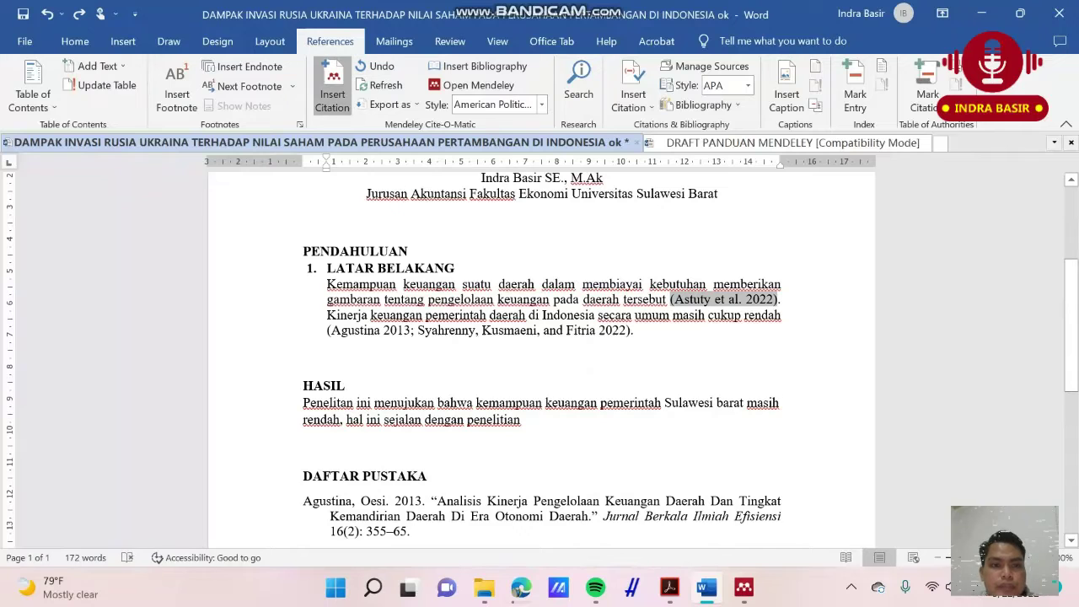
{"action": "left_click", "coordinate": [761, 343]}
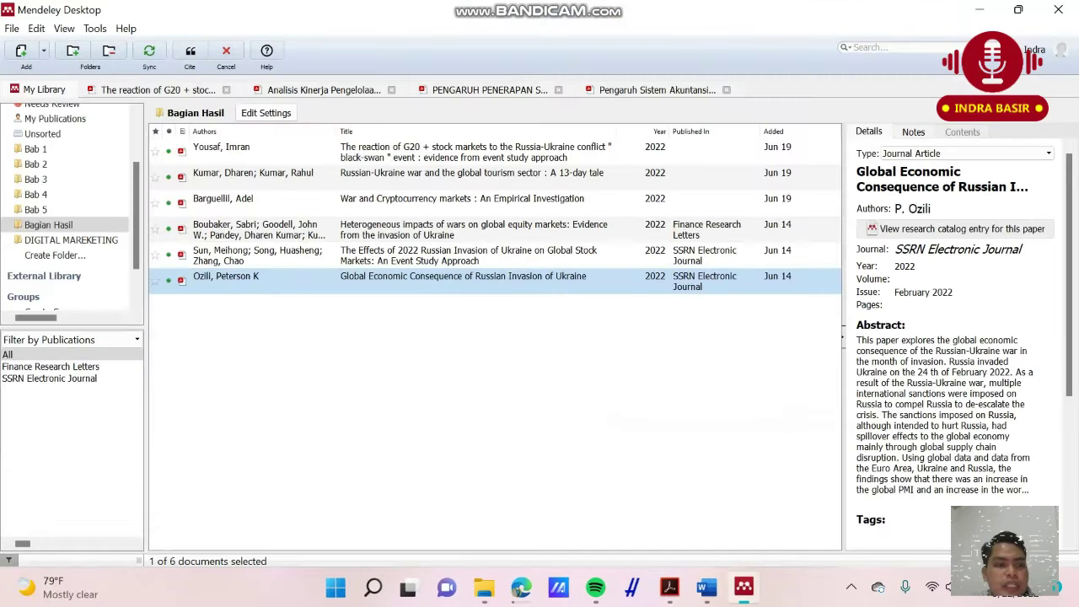
{"action": "left_click", "coordinate": [37, 179]}
{"action": "left_click", "coordinate": [49, 225]}
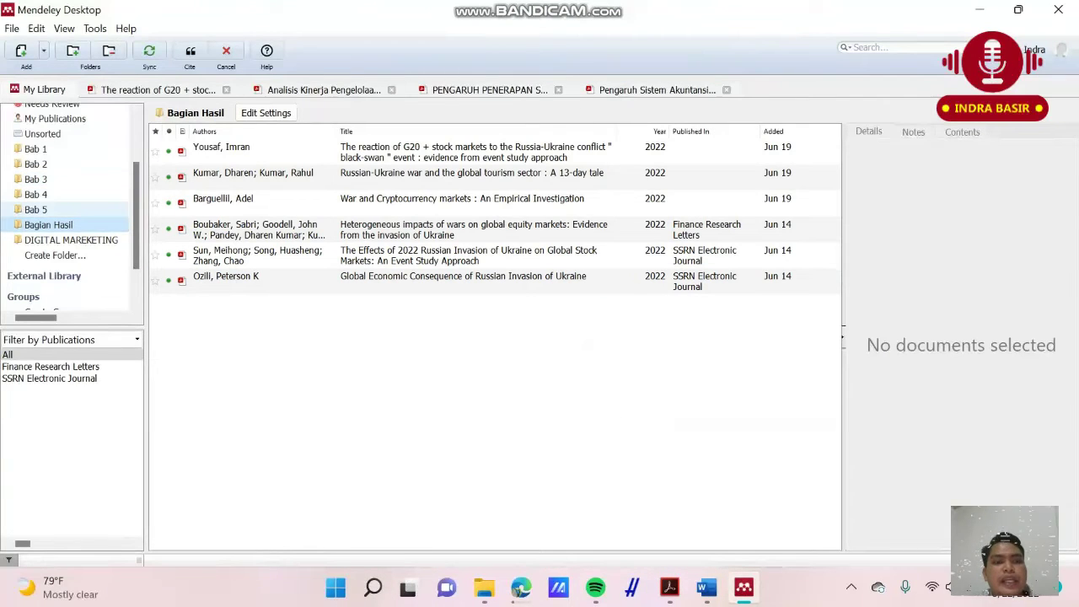
{"action": "left_click", "coordinate": [379, 151]}
{"action": "left_click", "coordinate": [379, 173], "text": "ctrl"}
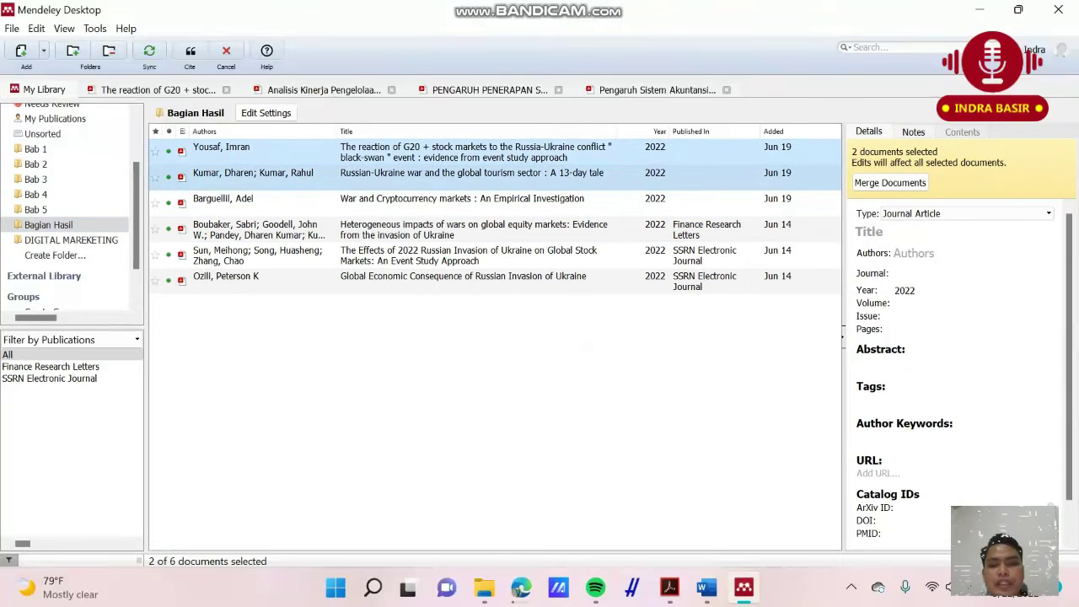
{"action": "left_click", "coordinate": [189, 51]}
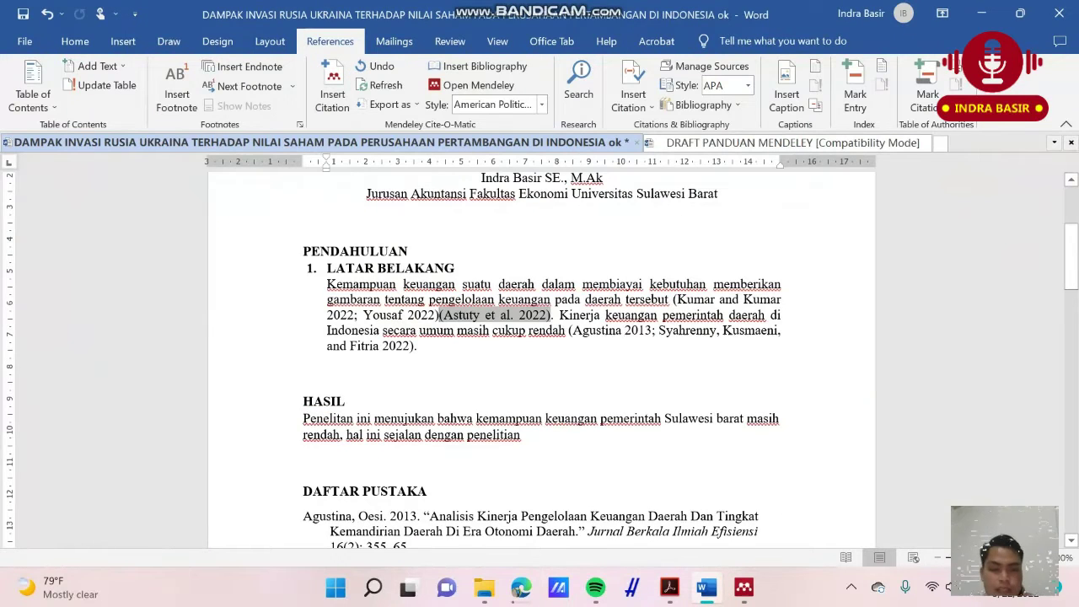
{"action": "key", "text": "ctrl+z"}
Cite "War and Cryptocurrency markets" and "Heterogeneous impacts of wars on global equity markets" from Bagian Hasil at the end of the HASIL sentence
{"action": "left_click", "coordinate": [524, 420]}
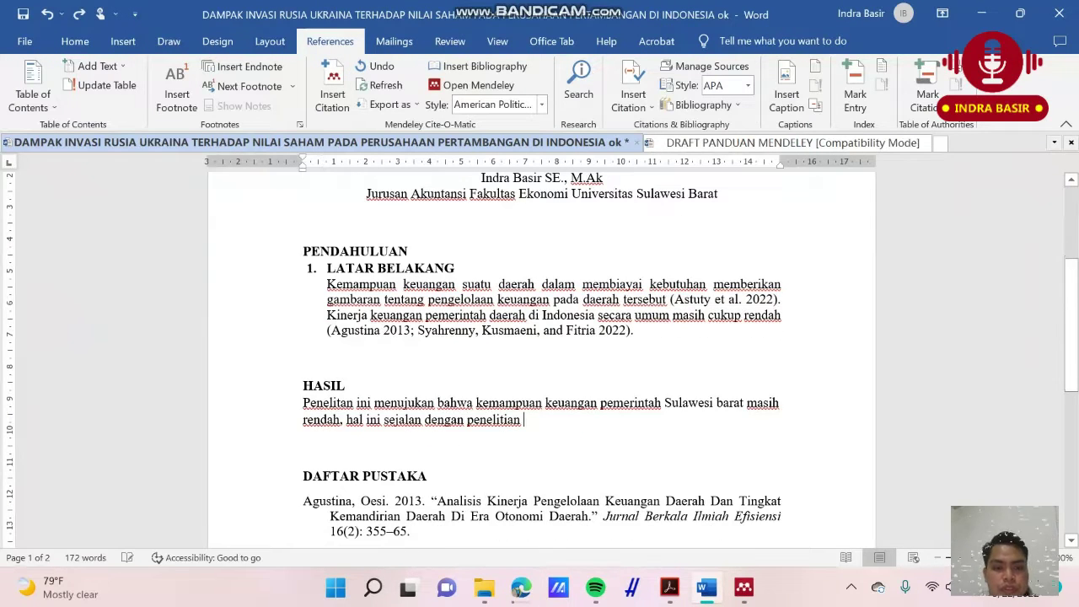
{"action": "left_click", "coordinate": [332, 87]}
{"action": "left_click", "coordinate": [614, 464]}
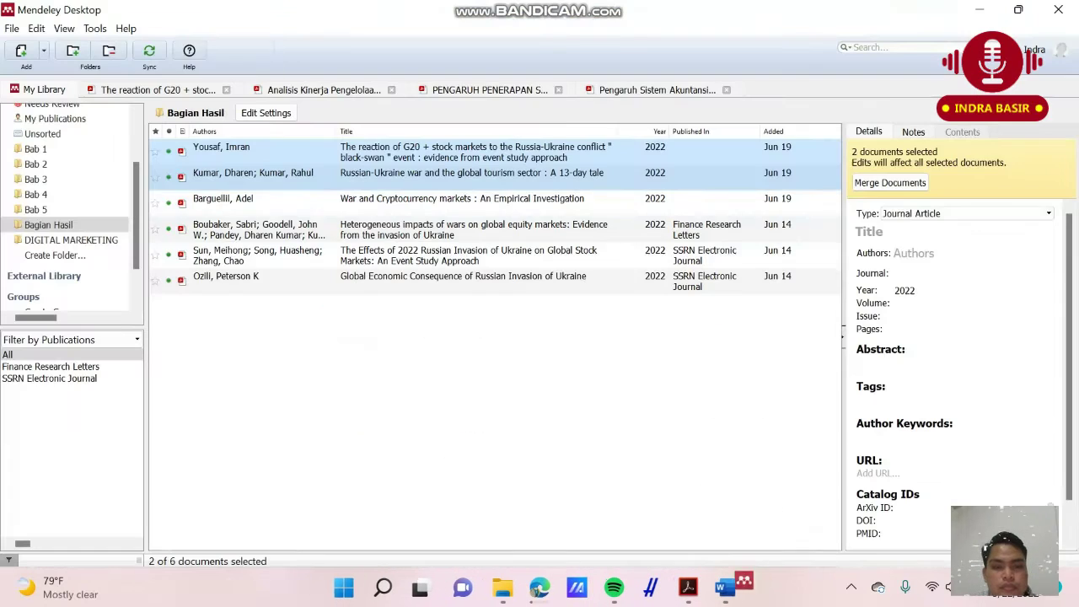
{"action": "left_click", "coordinate": [506, 203]}
{"action": "left_click", "coordinate": [505, 228], "text": "ctrl"}
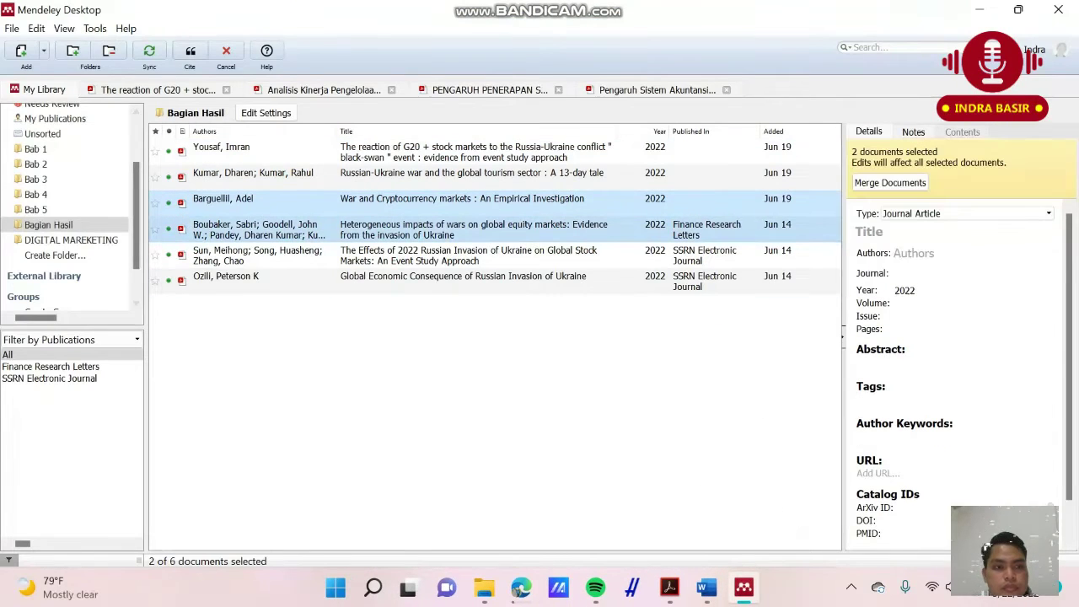
{"action": "left_click", "coordinate": [190, 50]}
Compare the new citation in the HASIL sentence with its matching entries under DAFTAR PUSTAKA
{"action": "scroll", "coordinate": [540, 360], "scroll_direction": "down", "scroll_amount": 5}
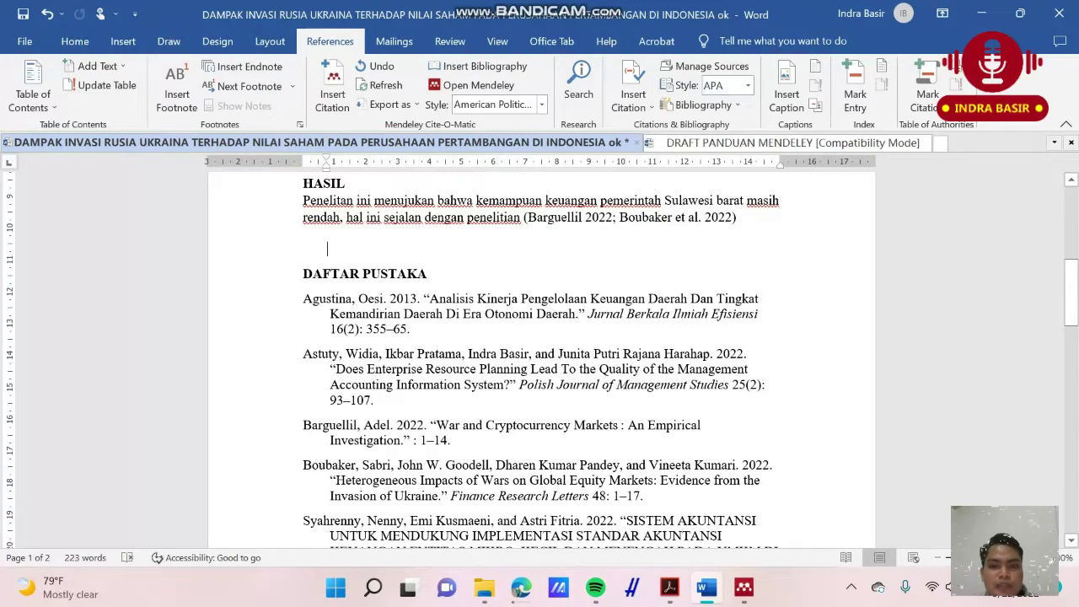
{"action": "left_click", "coordinate": [629, 217]}
{"action": "left_click_drag", "start_coordinate": [554, 217], "coordinate": [536, 217]}
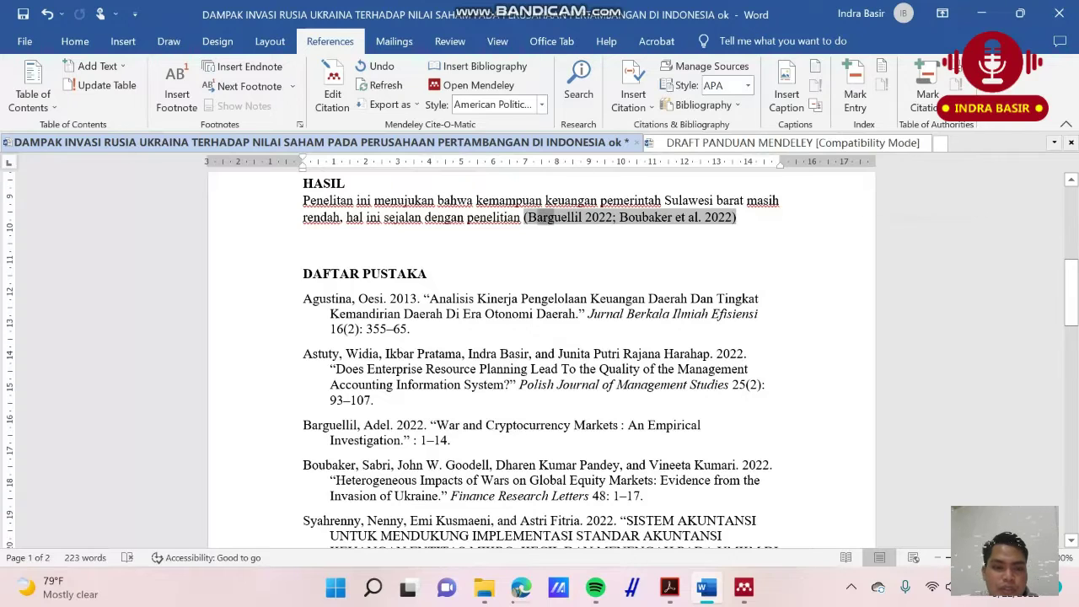
{"action": "left_click_drag", "start_coordinate": [303, 426], "coordinate": [360, 426]}
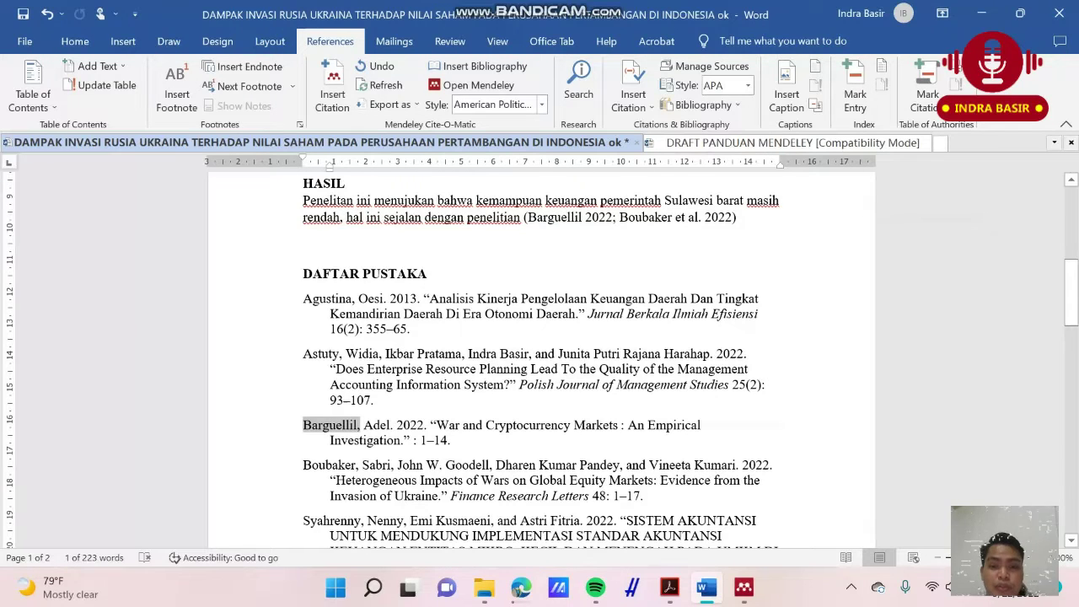
{"action": "left_click_drag", "start_coordinate": [628, 218], "coordinate": [634, 241]}
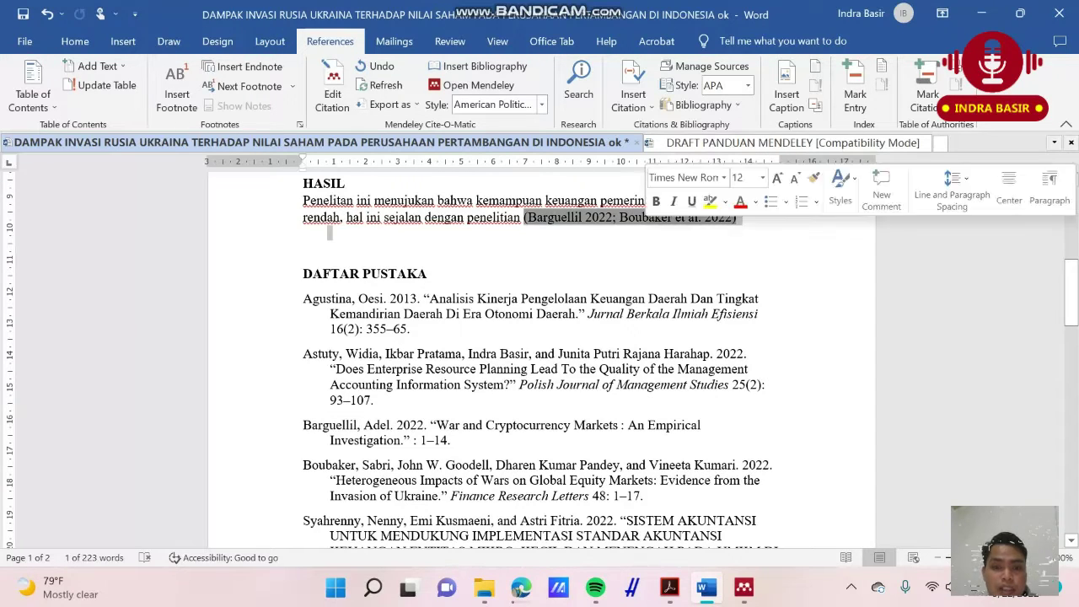
{"action": "left_click", "coordinate": [633, 248]}
{"action": "scroll", "coordinate": [540, 354], "scroll_direction": "down", "scroll_amount": 2}
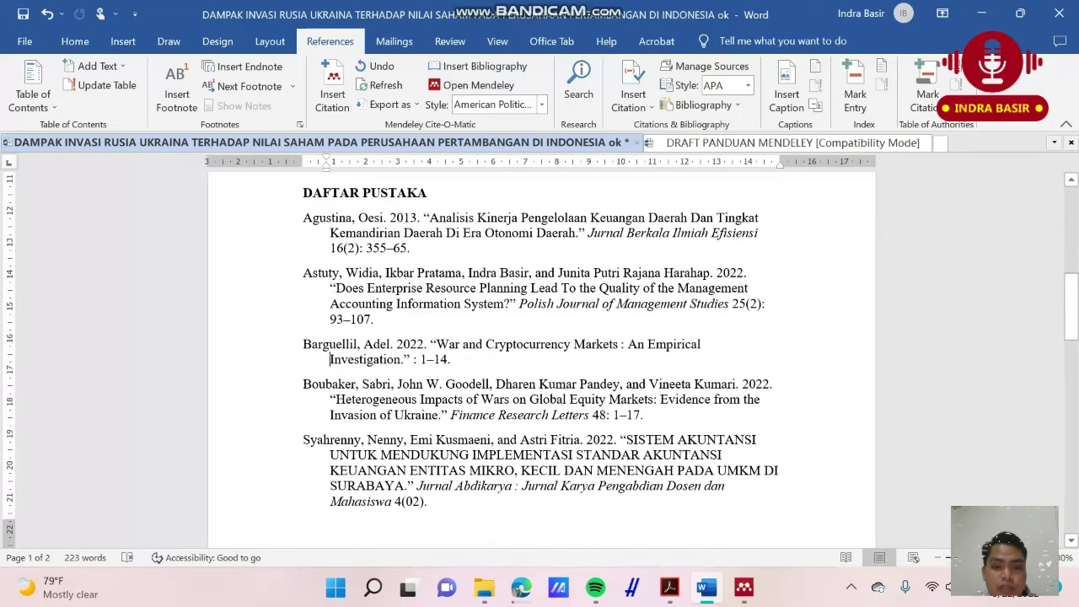
Delete the reference list below DAFTAR PUSTAKA and insert the Mendeley bibliography there again
{"action": "left_click_drag", "start_coordinate": [304, 344], "coordinate": [304, 219]}
{"action": "key", "text": "Delete"}
{"action": "left_click", "coordinate": [330, 243]}
{"action": "key", "text": "Delete"}
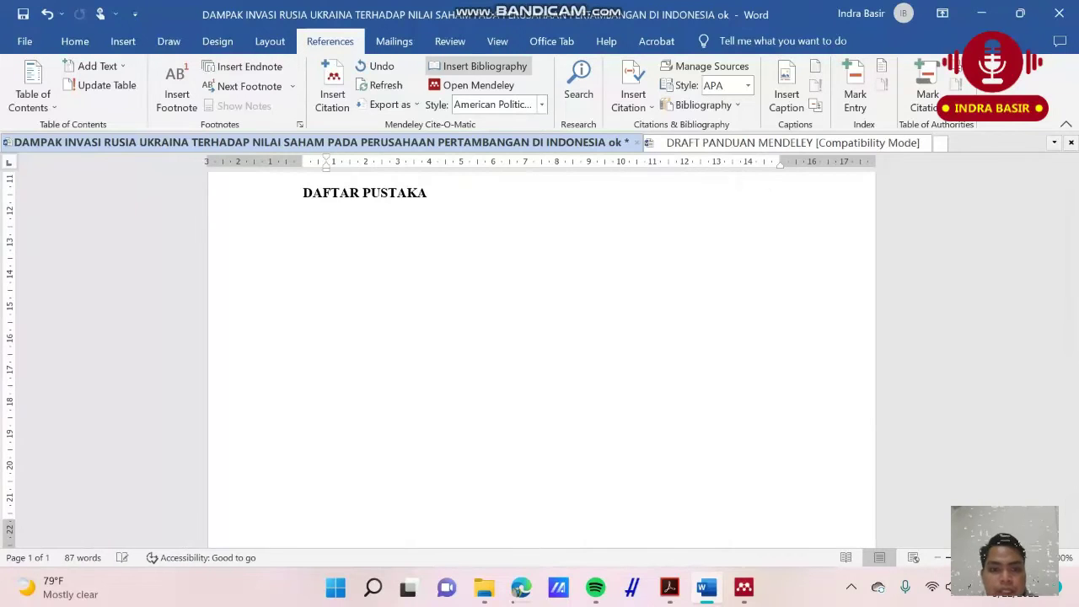
{"action": "left_click", "coordinate": [484, 66]}
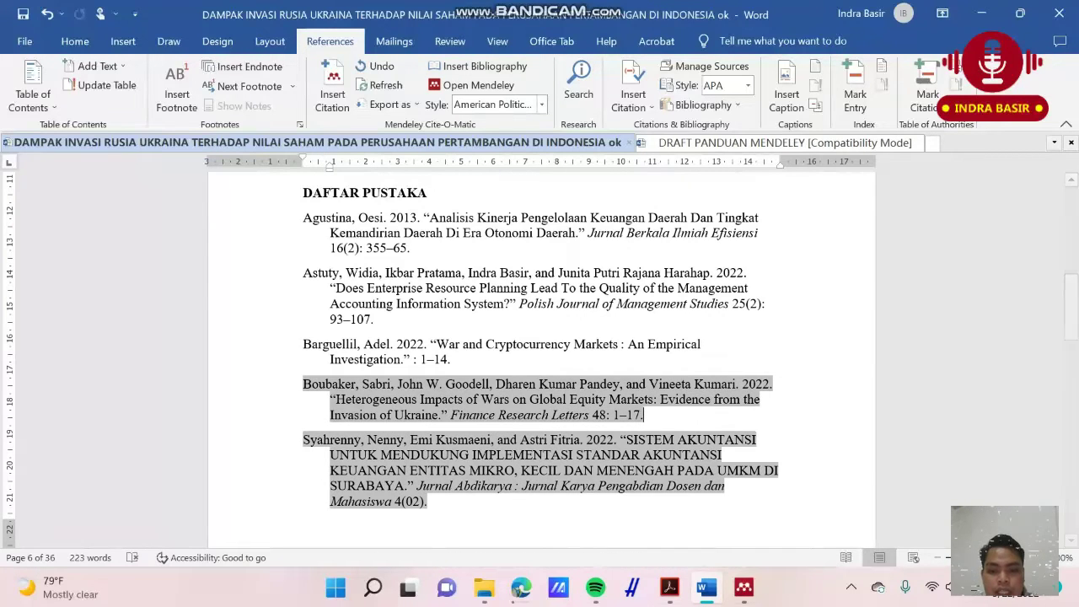
Switch to Mendeley Desktop and deselect the two cited articles in the Bagian Hasil folder
{"action": "left_click", "coordinate": [744, 586]}
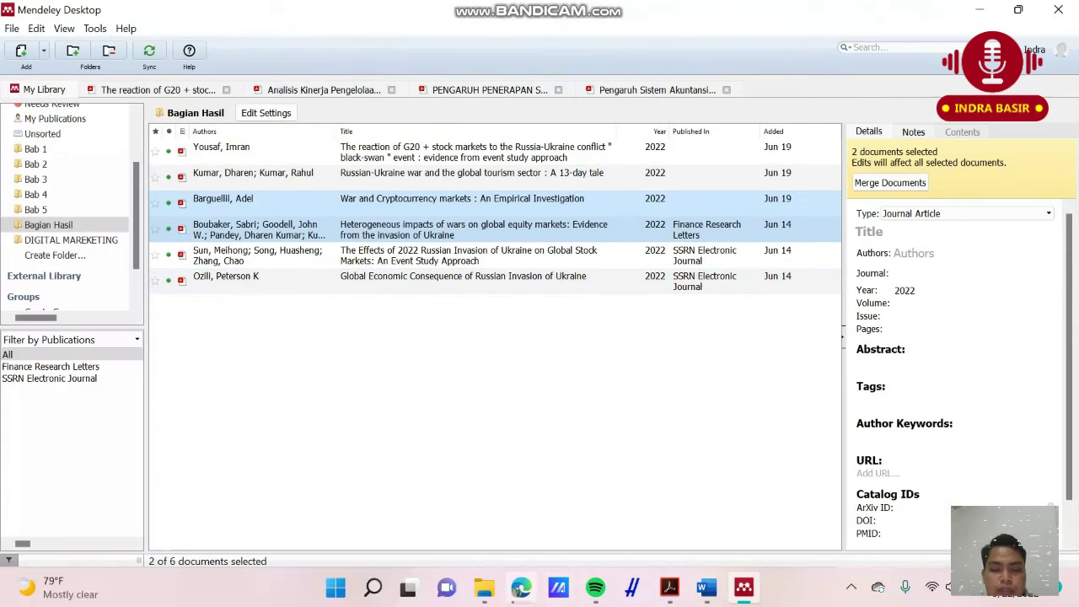
{"action": "left_click", "coordinate": [533, 394]}
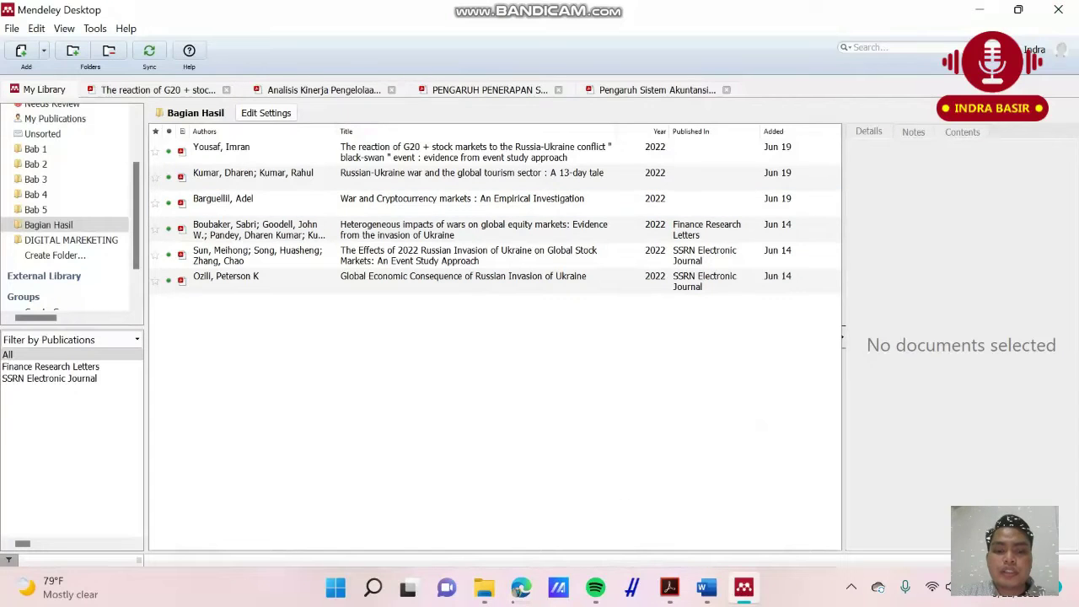
{"action": "left_click", "coordinate": [334, 588]}
{"action": "left_click", "coordinate": [384, 451]}
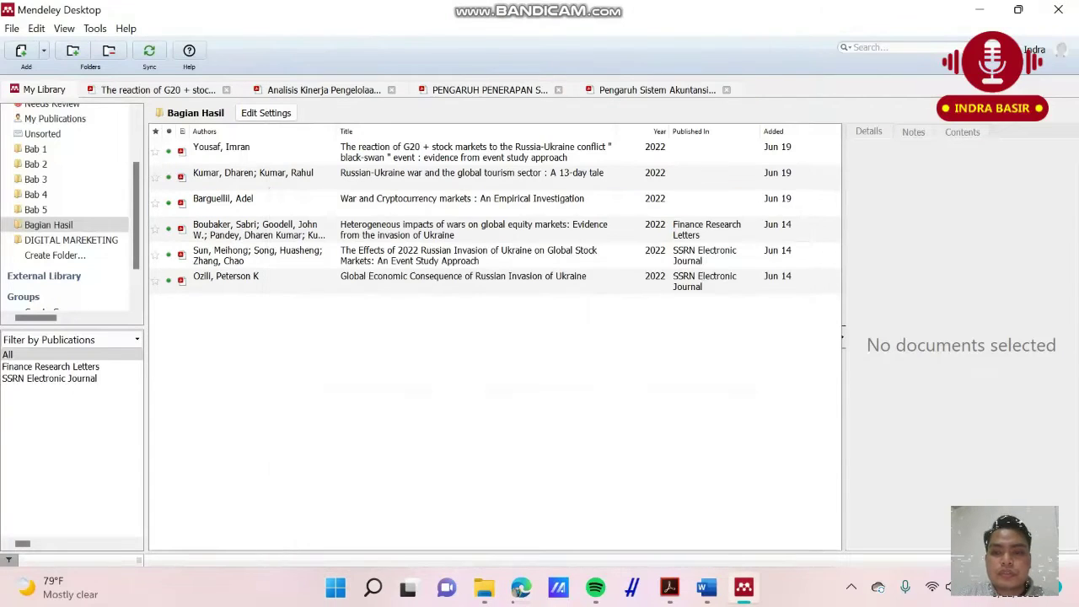